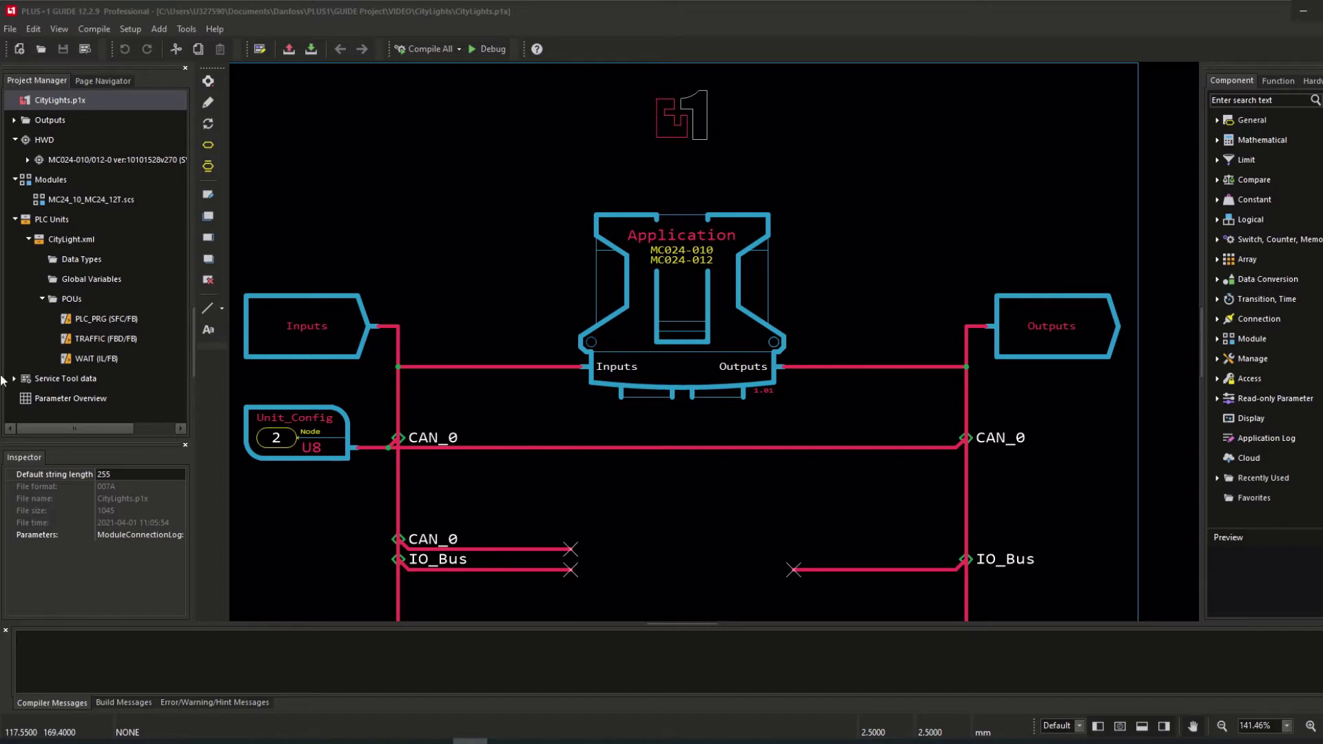
Drill into Application and POU_CityLight to view the CALL PLC_PRG block, zooming in and out
{"action": "left_click", "coordinate": [463, 187]}
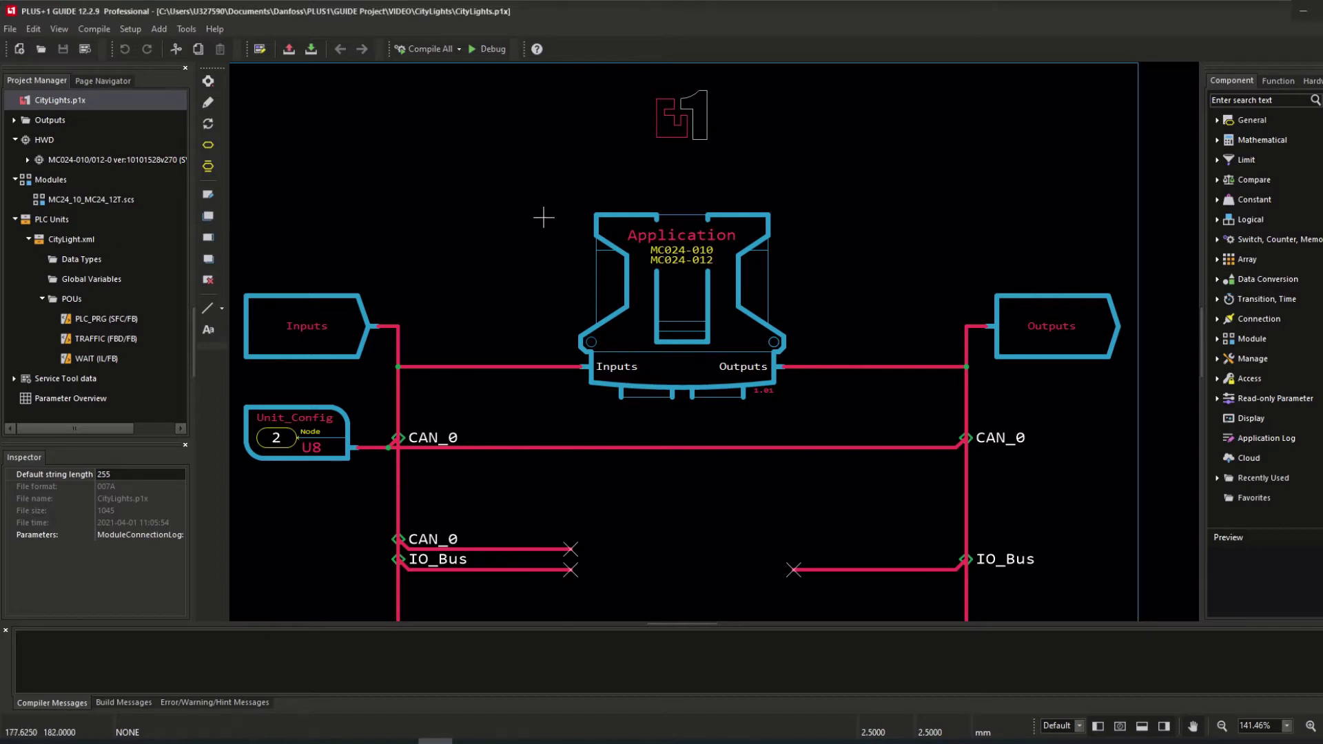
{"action": "double_click", "coordinate": [665, 267]}
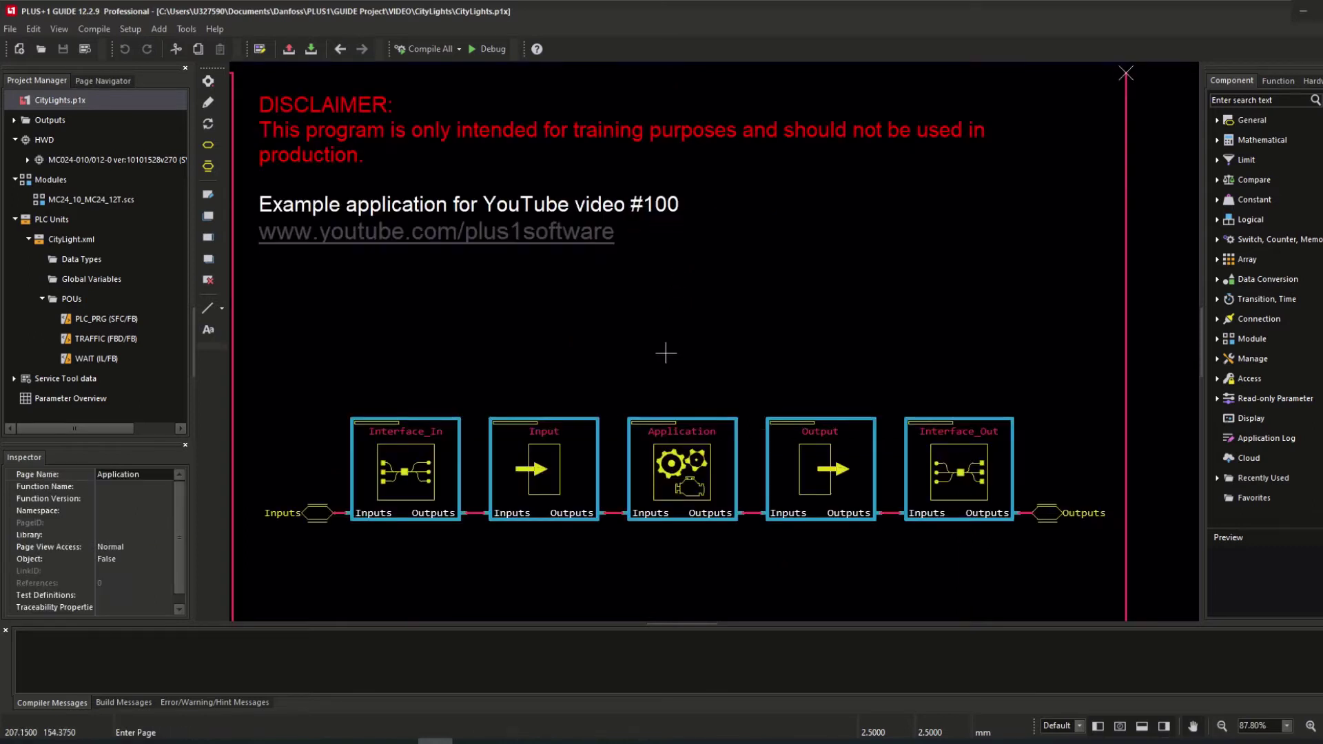
{"action": "double_click", "coordinate": [689, 474]}
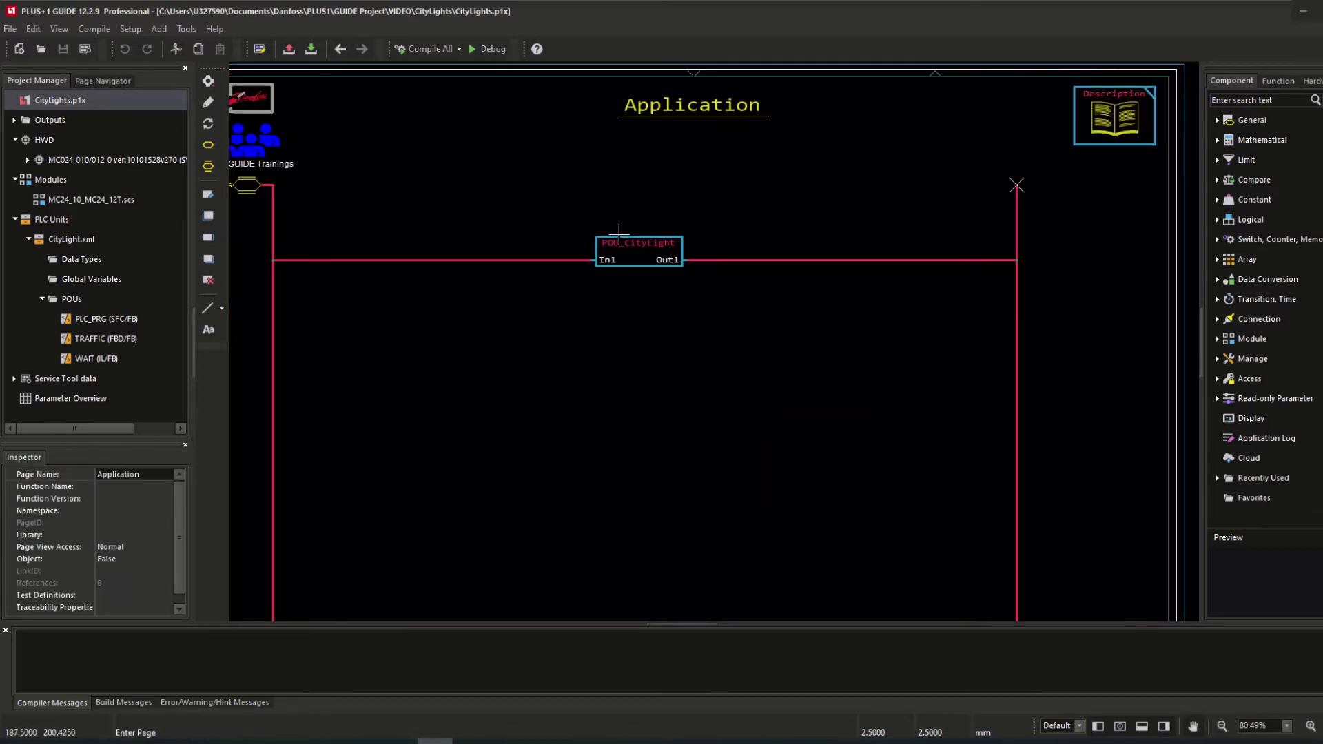
{"action": "double_click", "coordinate": [631, 252]}
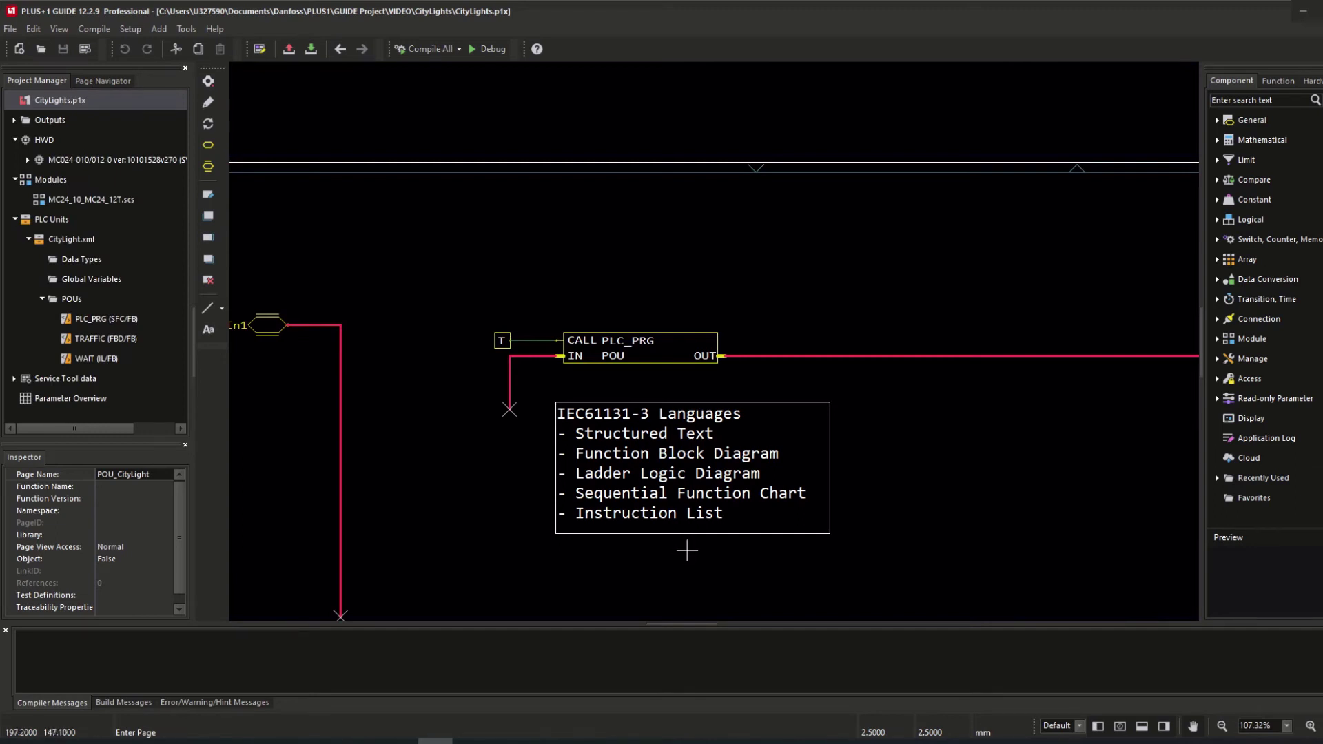
{"action": "scroll", "coordinate": [685, 549], "scroll_direction": "up", "scroll_amount": 2}
{"action": "scroll", "coordinate": [686, 550], "scroll_direction": "up", "scroll_amount": 2}
{"action": "scroll", "coordinate": [687, 551], "scroll_direction": "up", "scroll_amount": 2}
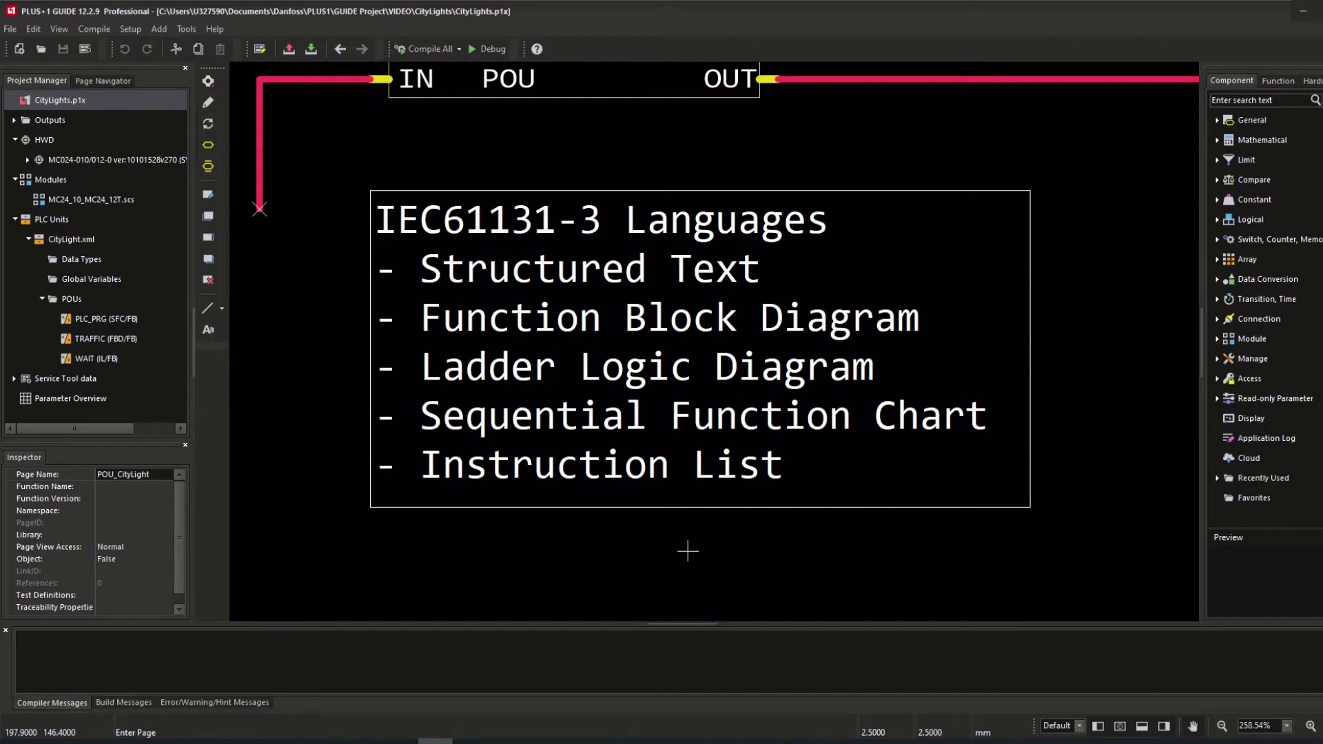
{"action": "scroll", "coordinate": [687, 550], "scroll_direction": "down", "scroll_amount": 4}
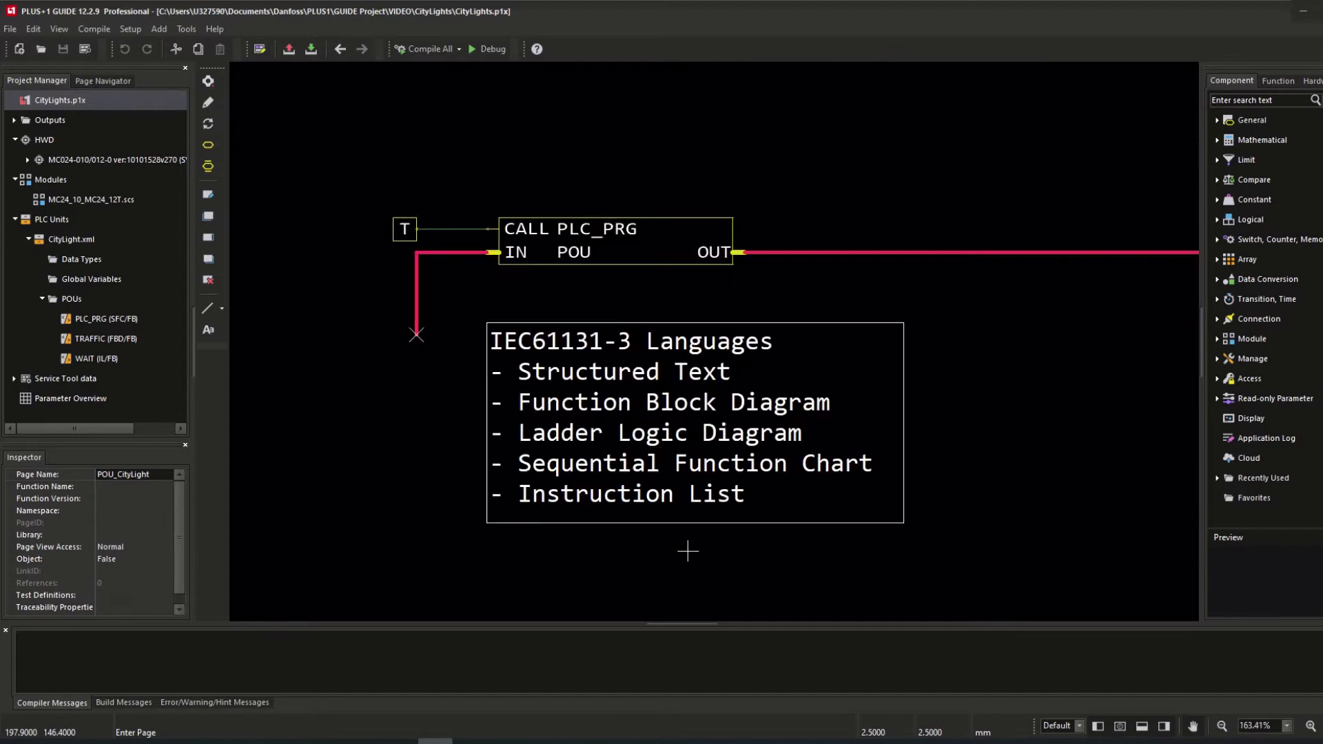
{"action": "scroll", "coordinate": [687, 550], "scroll_direction": "down", "scroll_amount": 2}
{"action": "scroll", "coordinate": [687, 550], "scroll_direction": "down", "scroll_amount": 2}
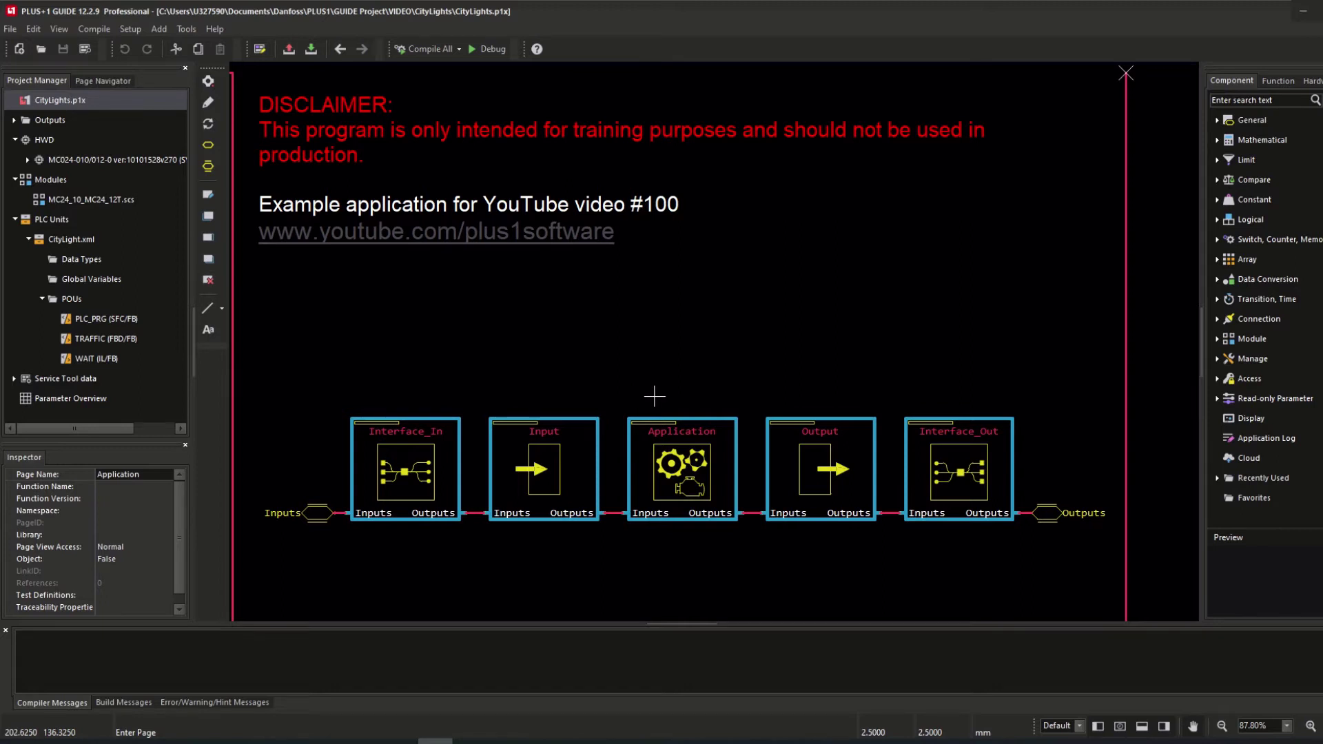
Reopen POU_CityLight, fit the whole page in view, then return to the top-level page
{"action": "left_click_drag", "start_coordinate": [654, 396], "coordinate": [706, 452]}
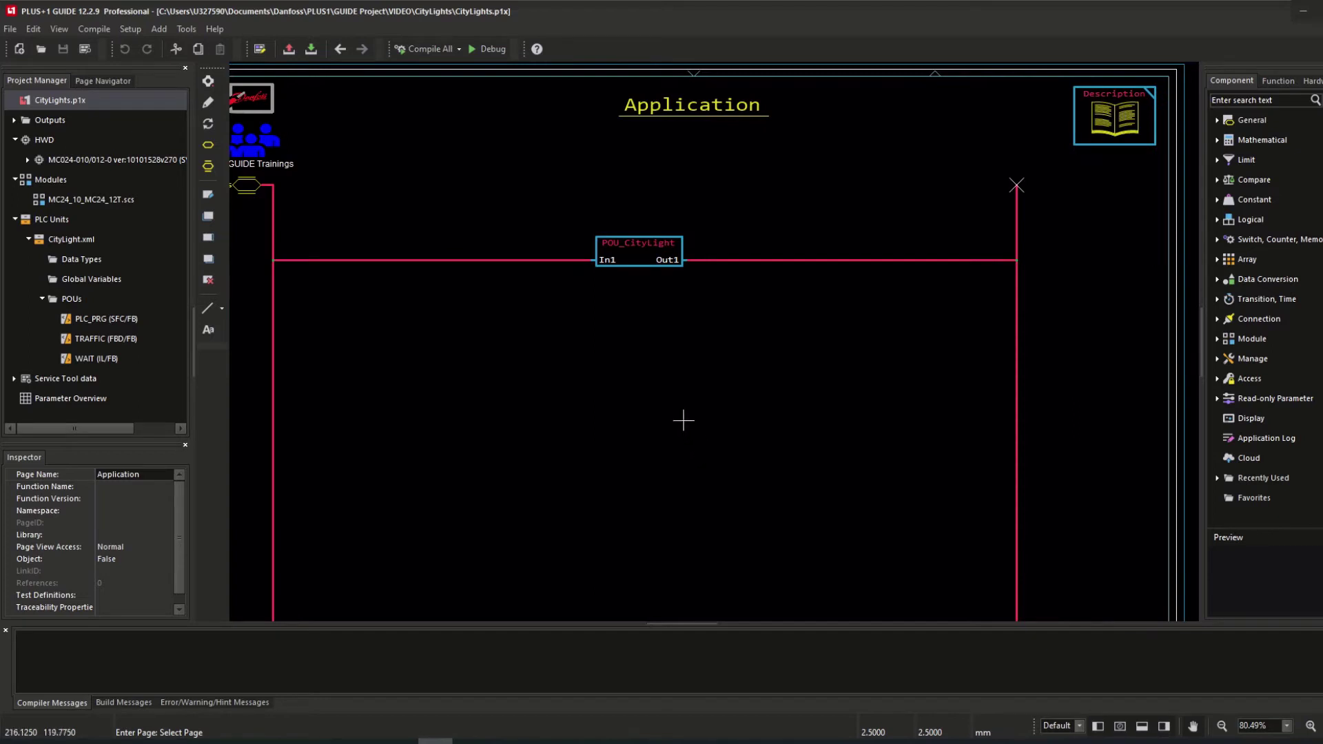
{"action": "left_click", "coordinate": [624, 245]}
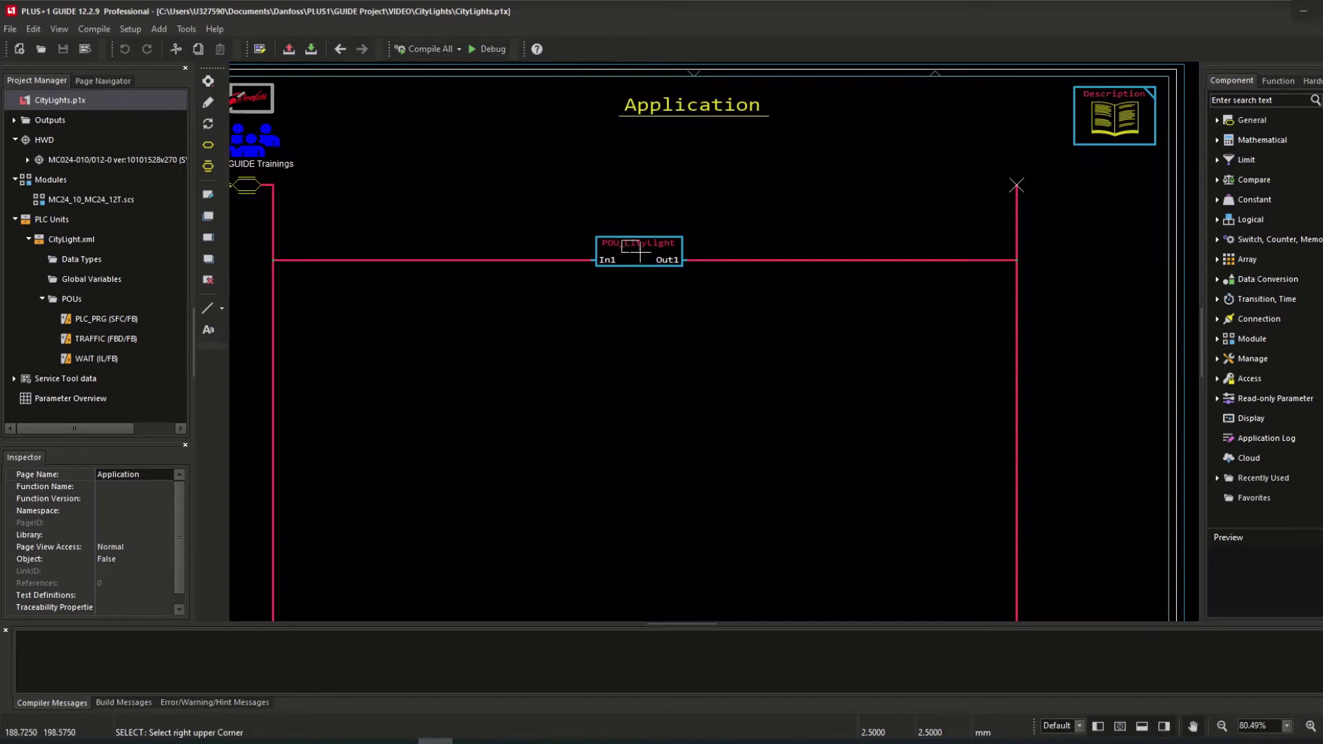
{"action": "left_click", "coordinate": [642, 255]}
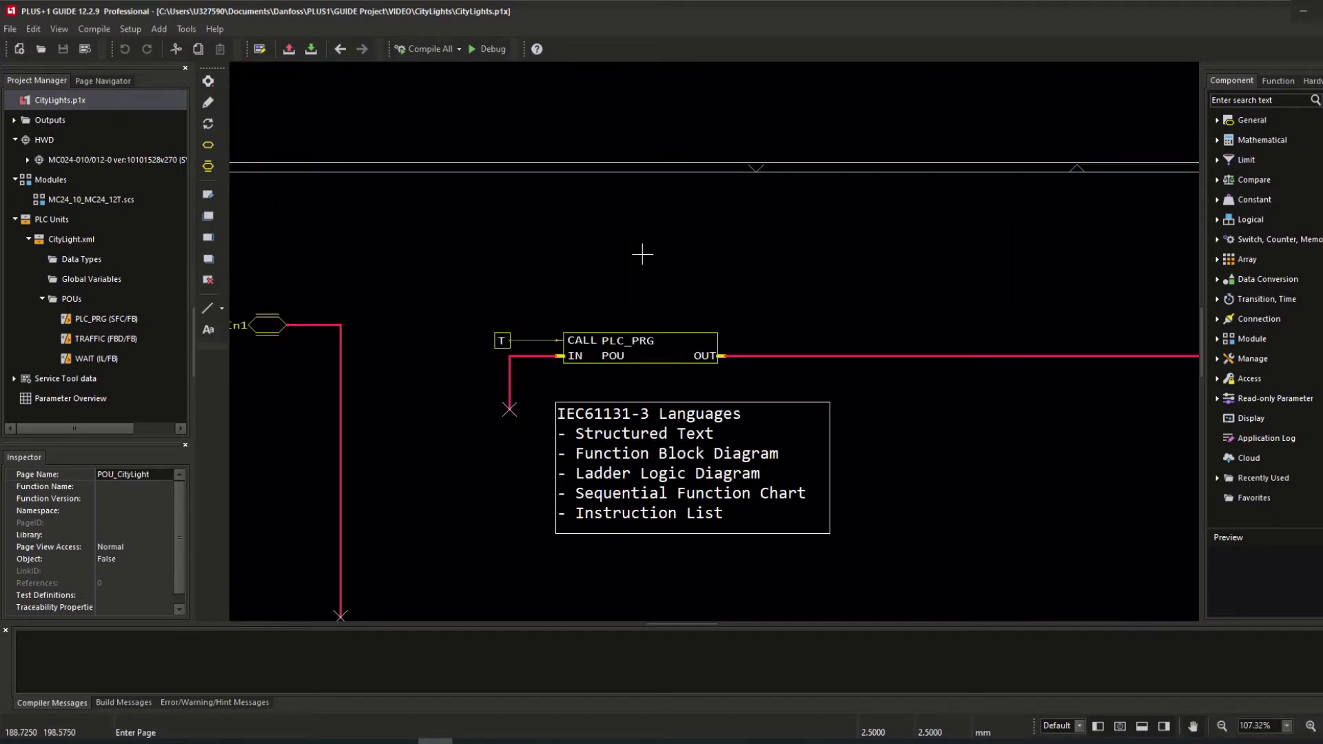
{"action": "scroll", "coordinate": [641, 255], "scroll_direction": "down", "scroll_amount": 2}
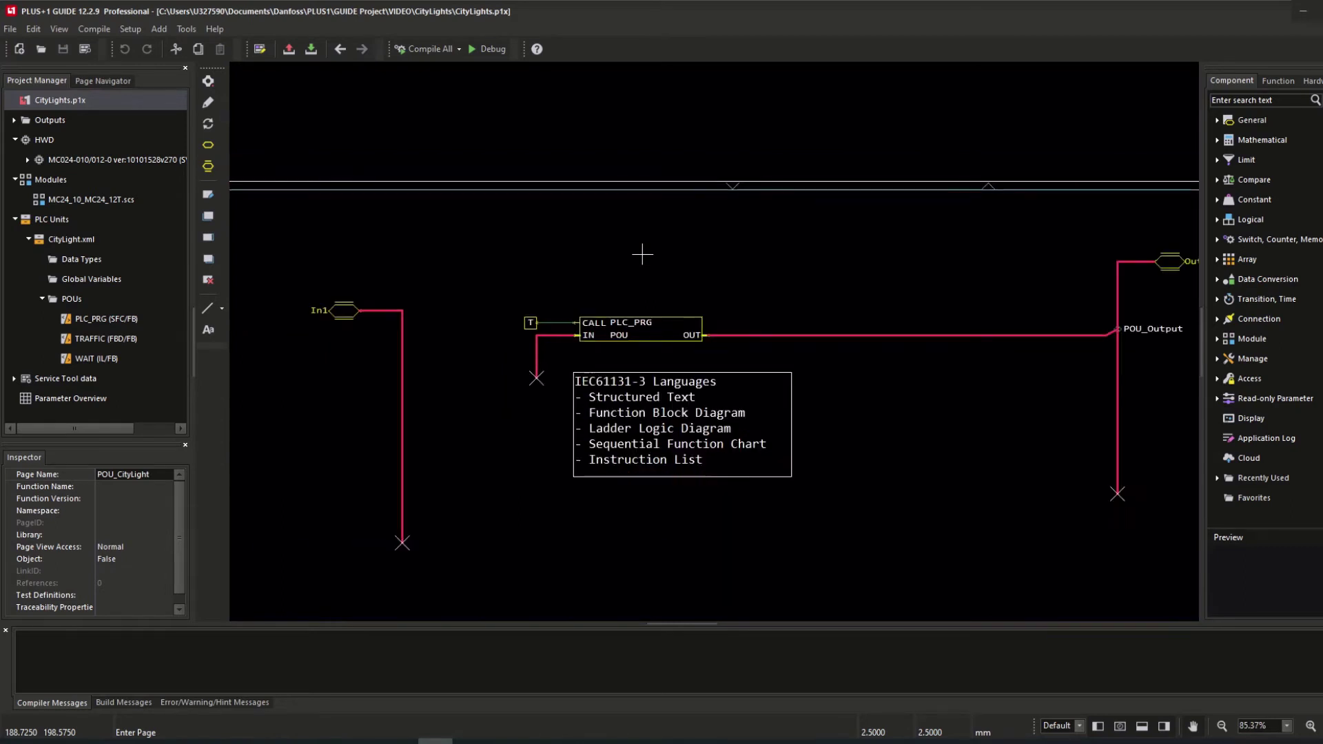
{"action": "left_click_drag", "start_coordinate": [641, 254], "coordinate": [607, 255]}
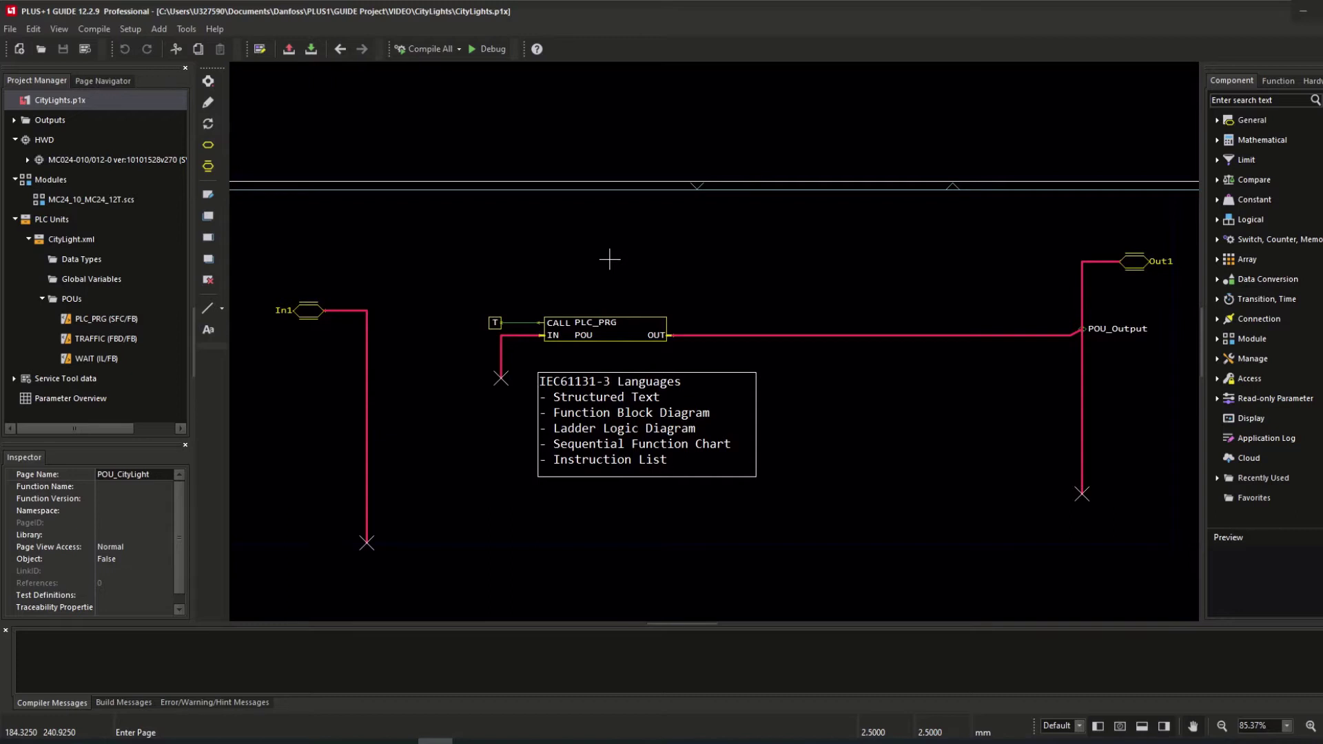
{"action": "key", "text": "BackSpace"}
{"action": "key", "text": "BackSpace"}
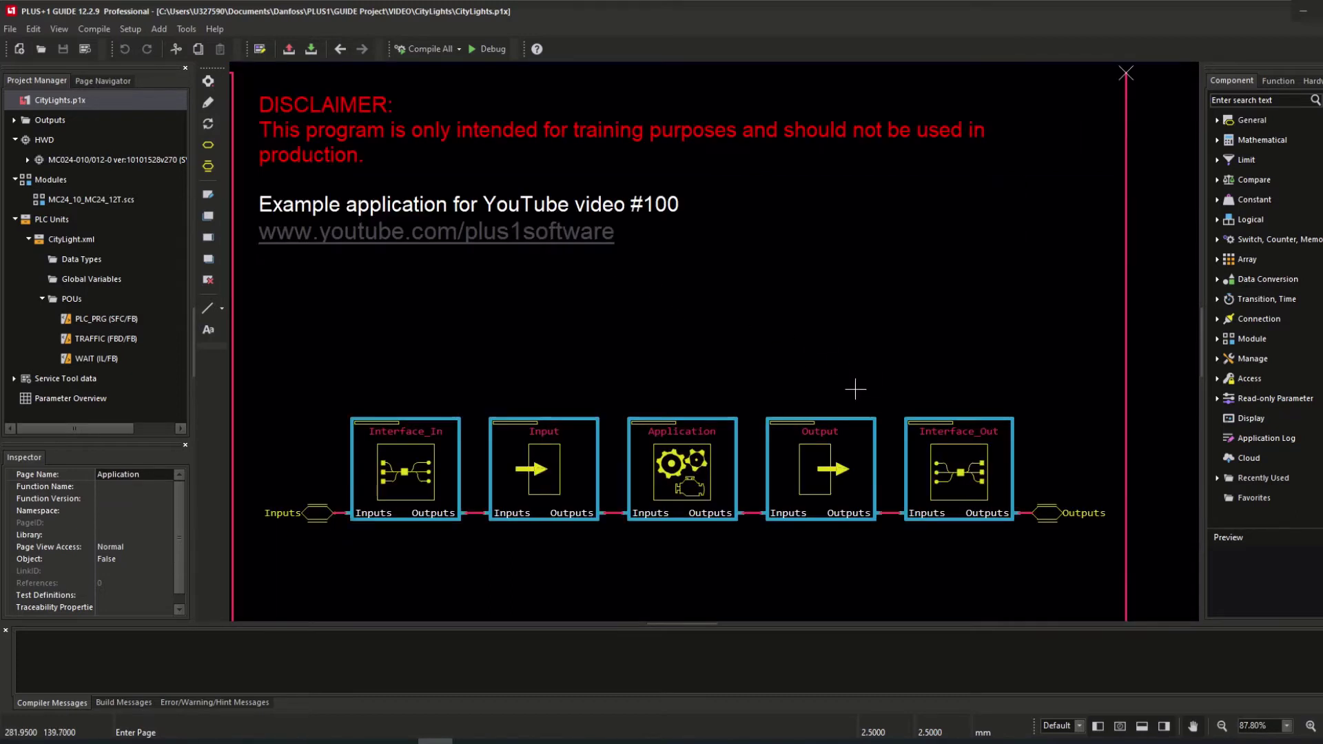
Open the Output block's Checkpoints page listing the CP_CityLight checkpoints
{"action": "double_click", "coordinate": [819, 452]}
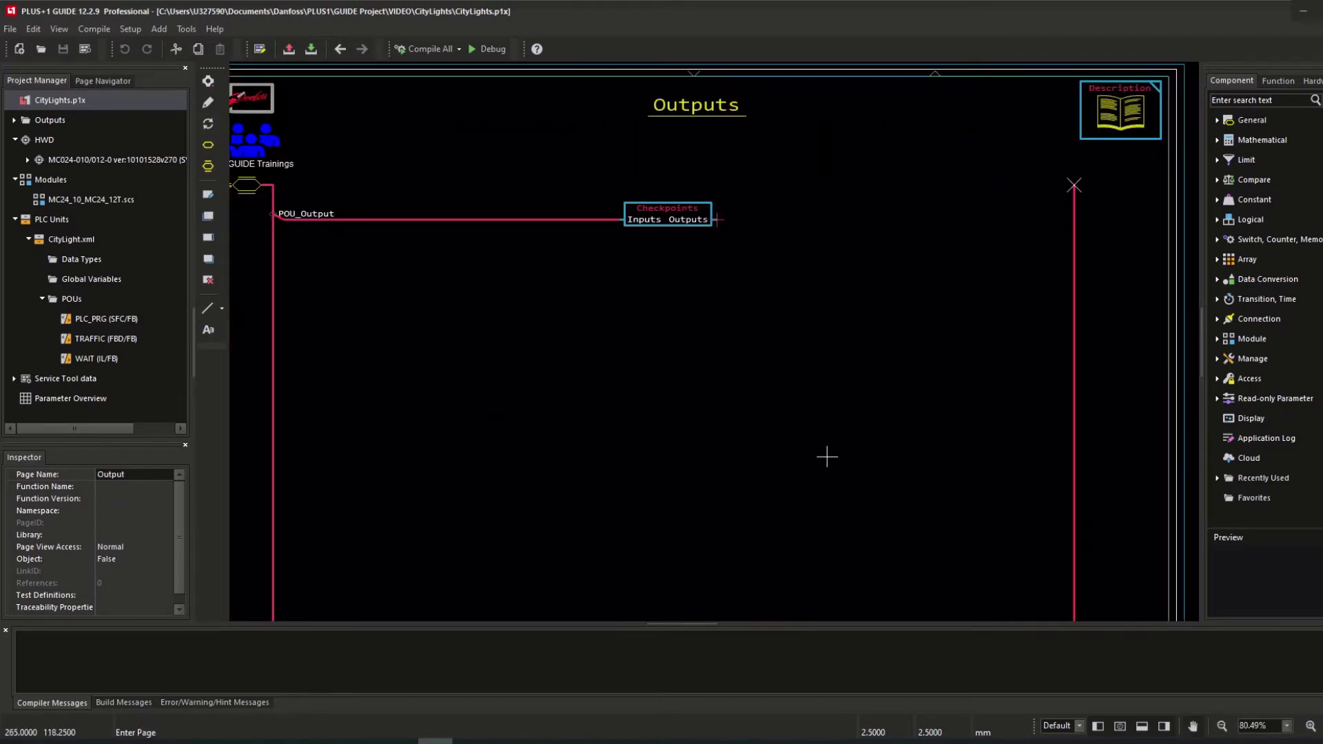
{"action": "double_click", "coordinate": [667, 214]}
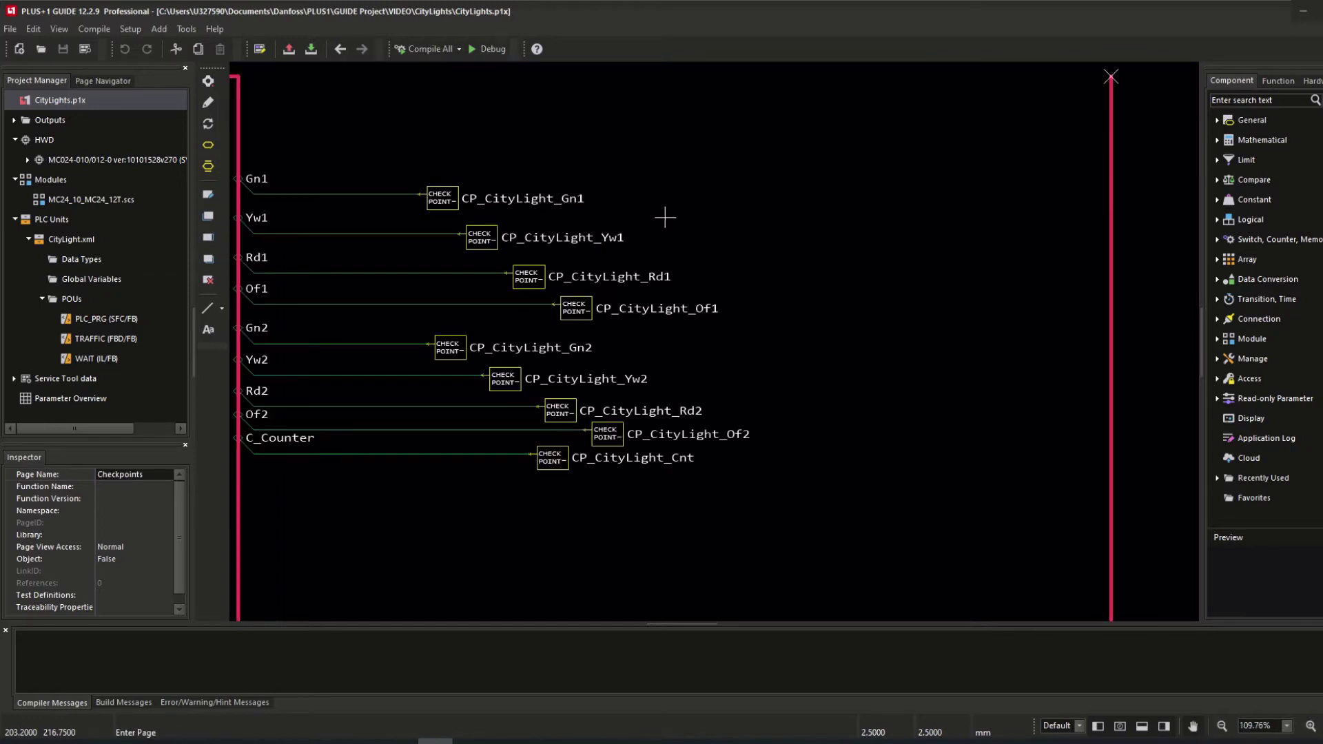
{"action": "scroll", "coordinate": [657, 291], "scroll_direction": "up", "scroll_amount": 2}
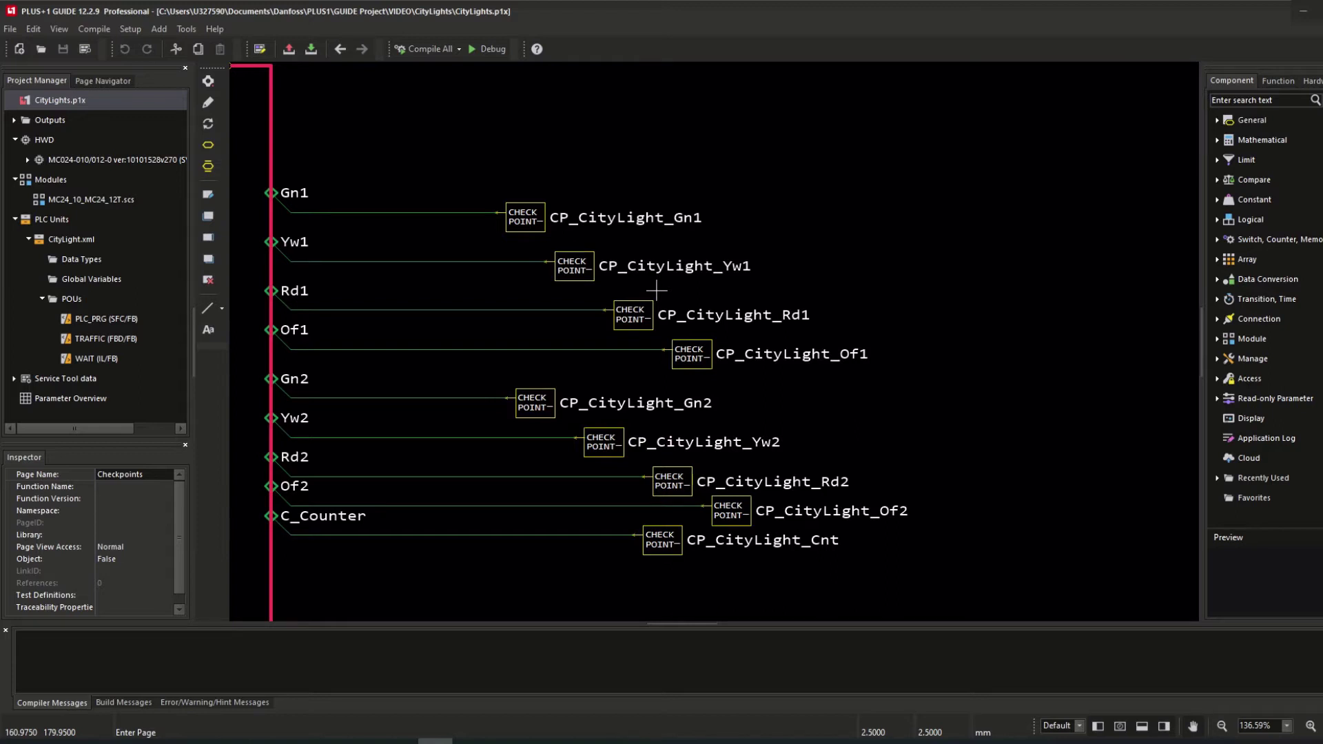
Select PLC_PRG in Project Manager and confirm its name unchanged
{"action": "left_click", "coordinate": [106, 319]}
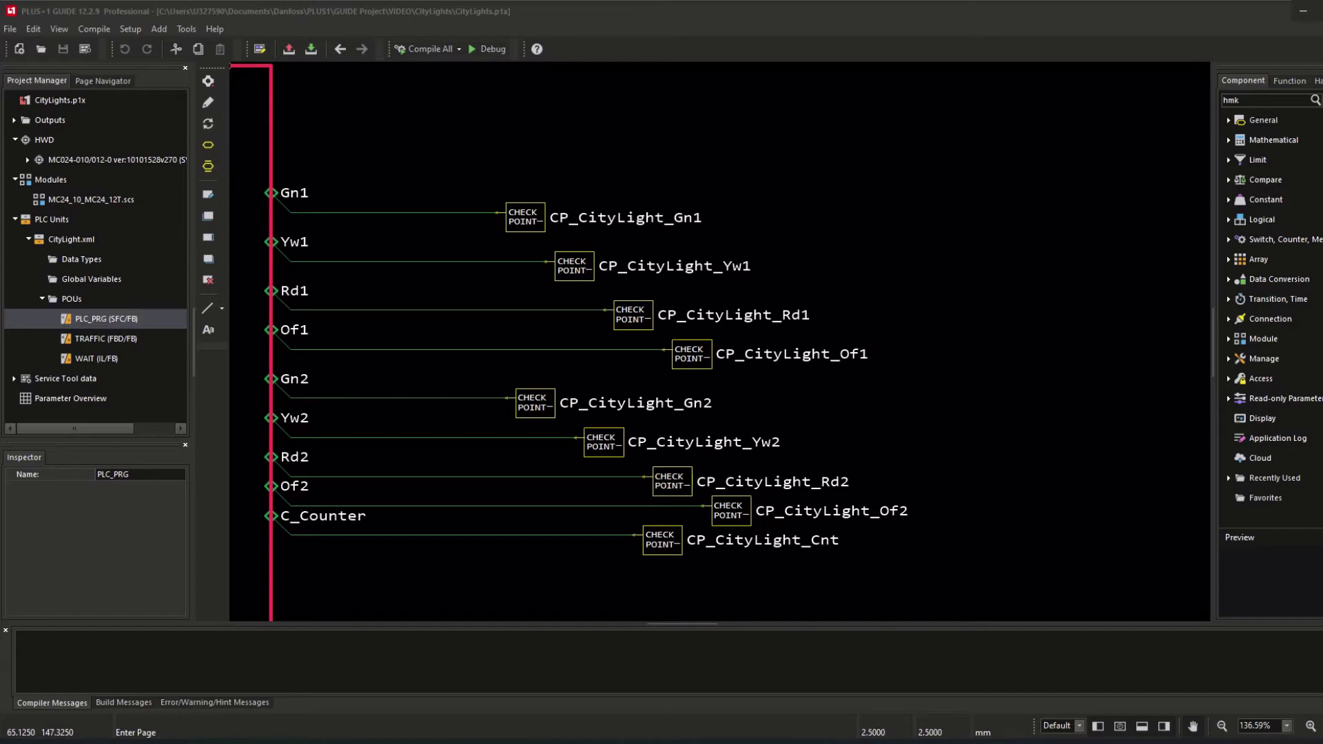
{"action": "left_click", "coordinate": [131, 322]}
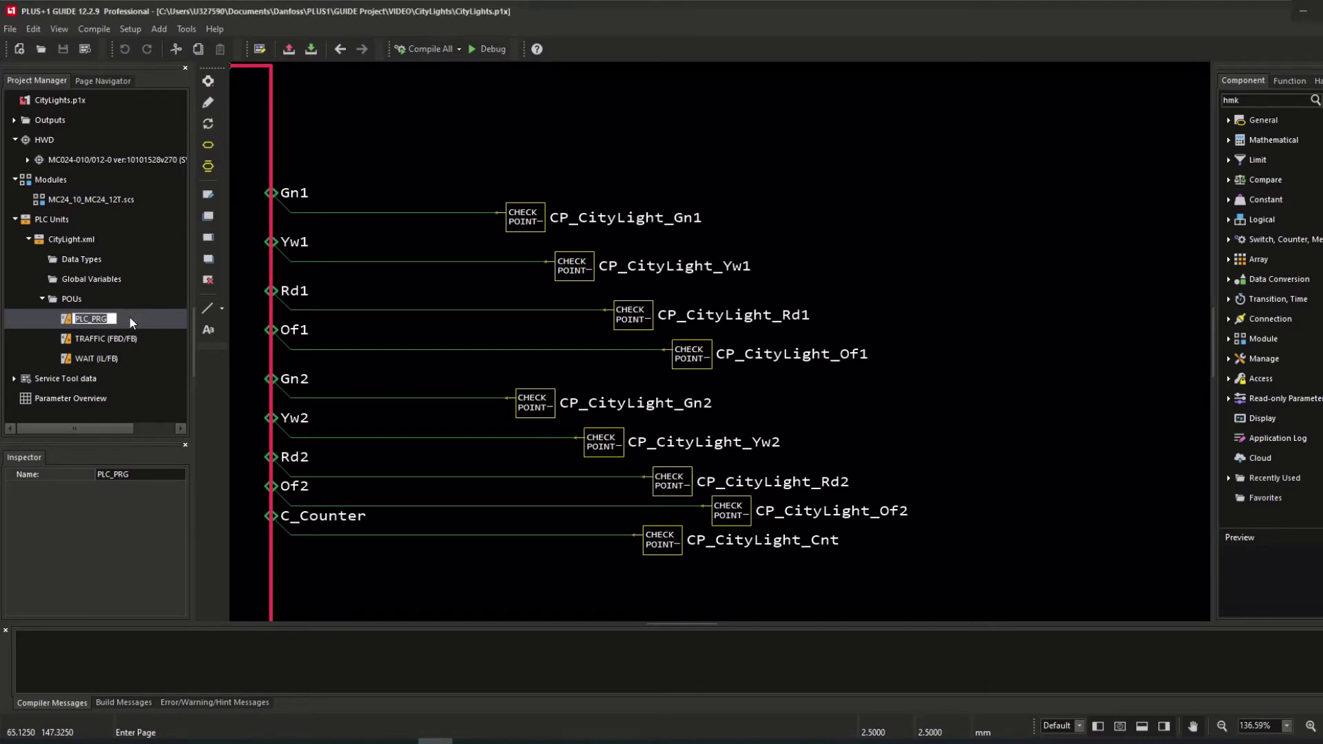
{"action": "key", "text": "Return"}
Open PLC_PRG, then the TRAFFIC (FBD/FB) block in the PLC/C Editor with a taller code pane
{"action": "double_click", "coordinate": [157, 319]}
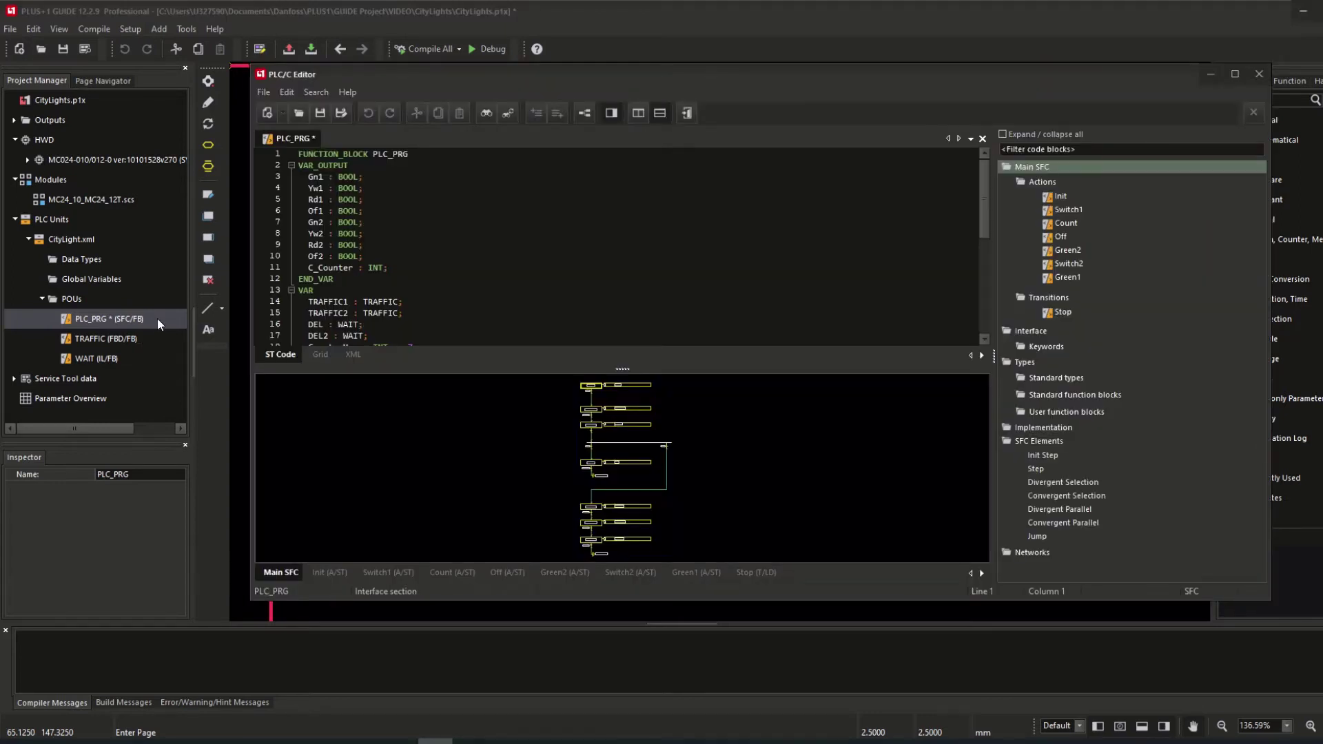
{"action": "left_click", "coordinate": [94, 338]}
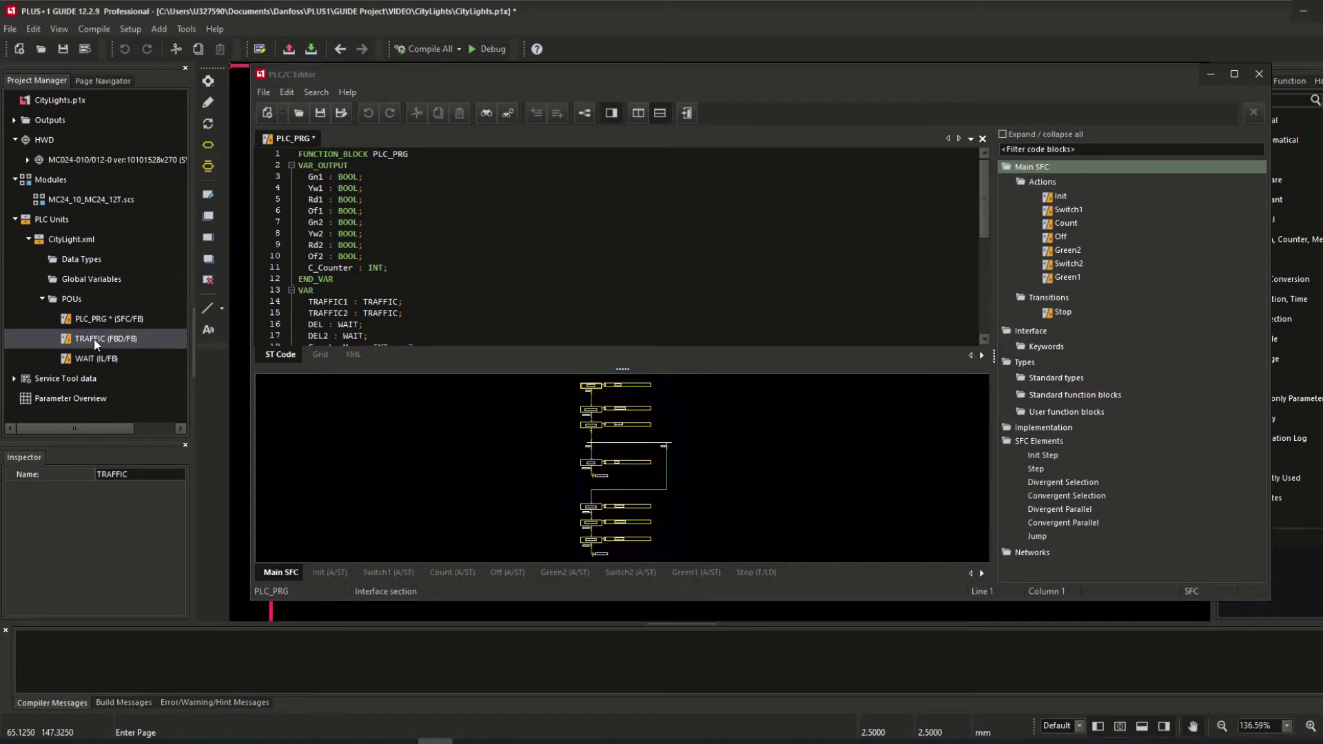
{"action": "double_click", "coordinate": [94, 337]}
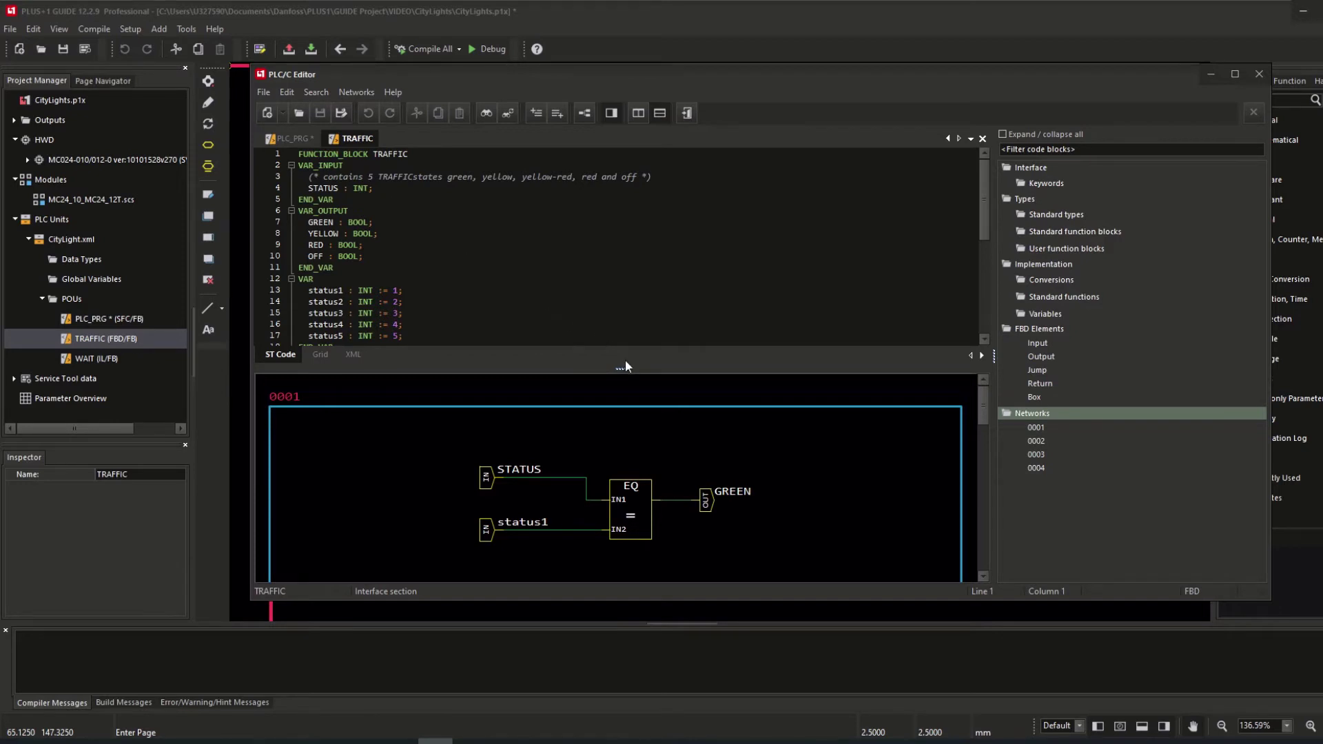
{"action": "left_click_drag", "start_coordinate": [625, 365], "coordinate": [625, 383]}
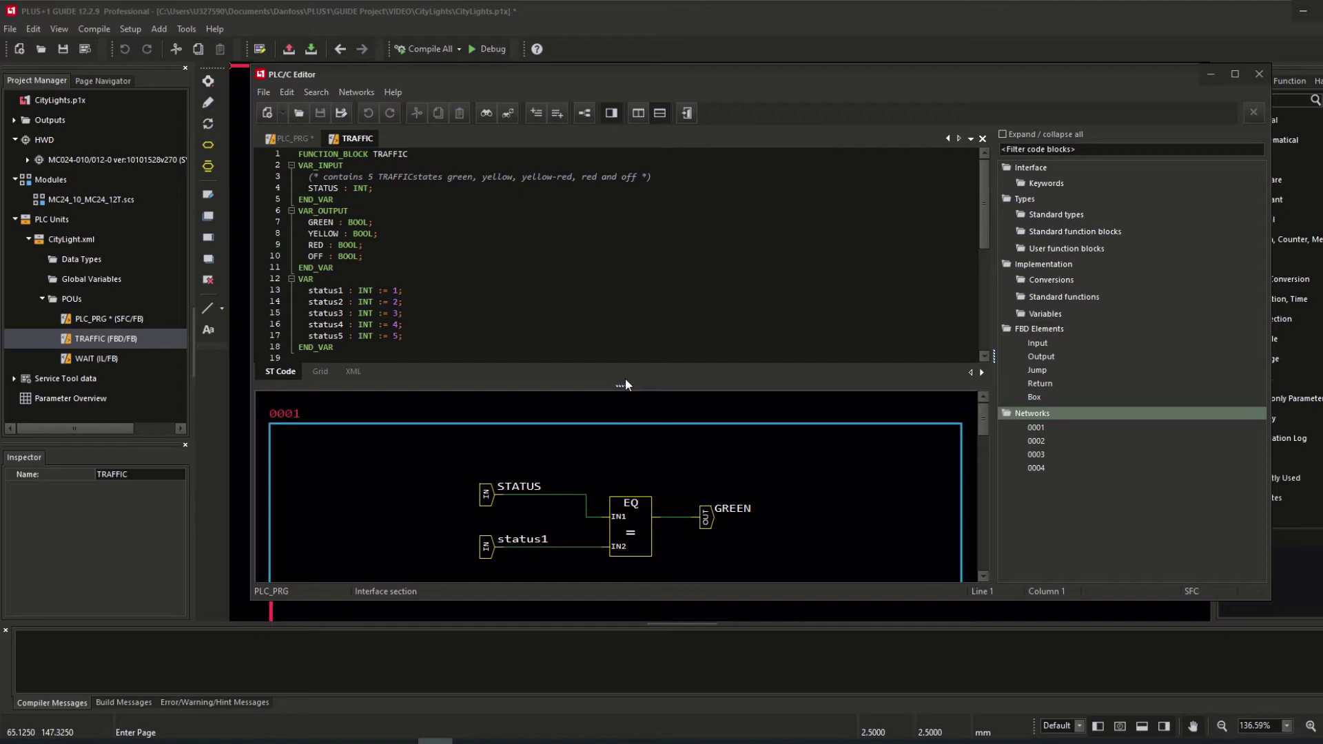
Scroll through TRAFFIC's declarations and networks 0003 and 0004 driving RED and OFF
{"action": "scroll", "coordinate": [635, 450], "scroll_direction": "down", "scroll_amount": 1}
{"action": "scroll", "coordinate": [637, 452], "scroll_direction": "down", "scroll_amount": 1}
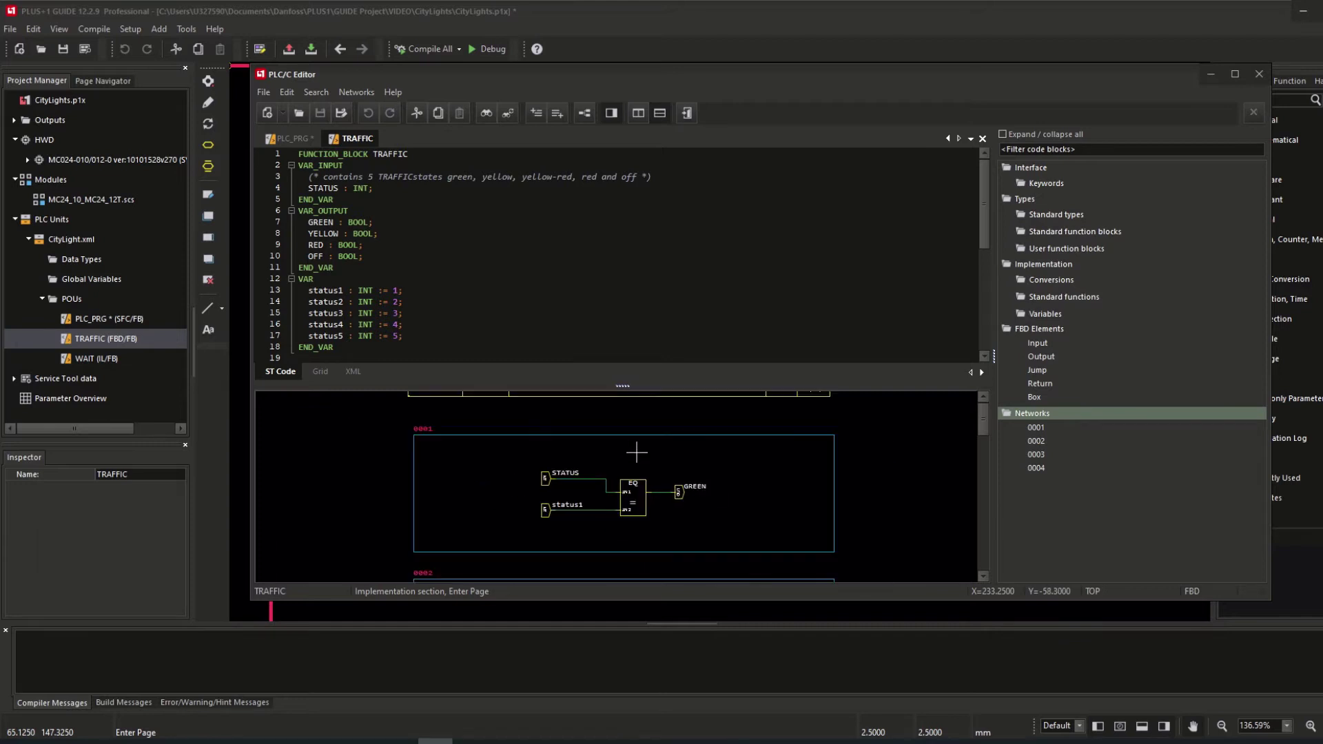
{"action": "scroll", "coordinate": [637, 452], "scroll_direction": "down", "scroll_amount": 1}
{"action": "scroll", "coordinate": [637, 448], "scroll_direction": "down", "scroll_amount": 2}
{"action": "scroll", "coordinate": [637, 441], "scroll_direction": "down", "scroll_amount": 1}
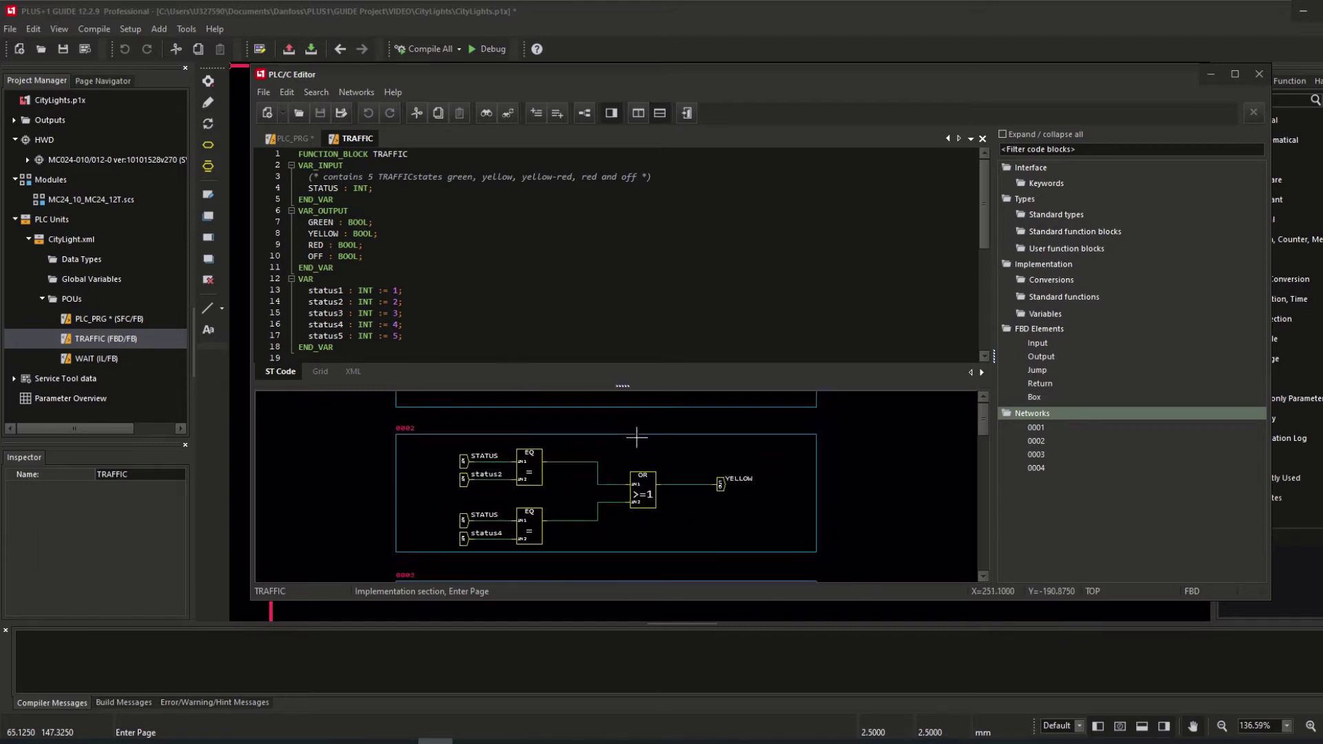
{"action": "scroll", "coordinate": [629, 506], "scroll_direction": "down", "scroll_amount": 1}
{"action": "scroll", "coordinate": [619, 482], "scroll_direction": "down", "scroll_amount": 1}
{"action": "scroll", "coordinate": [613, 446], "scroll_direction": "down", "scroll_amount": 1}
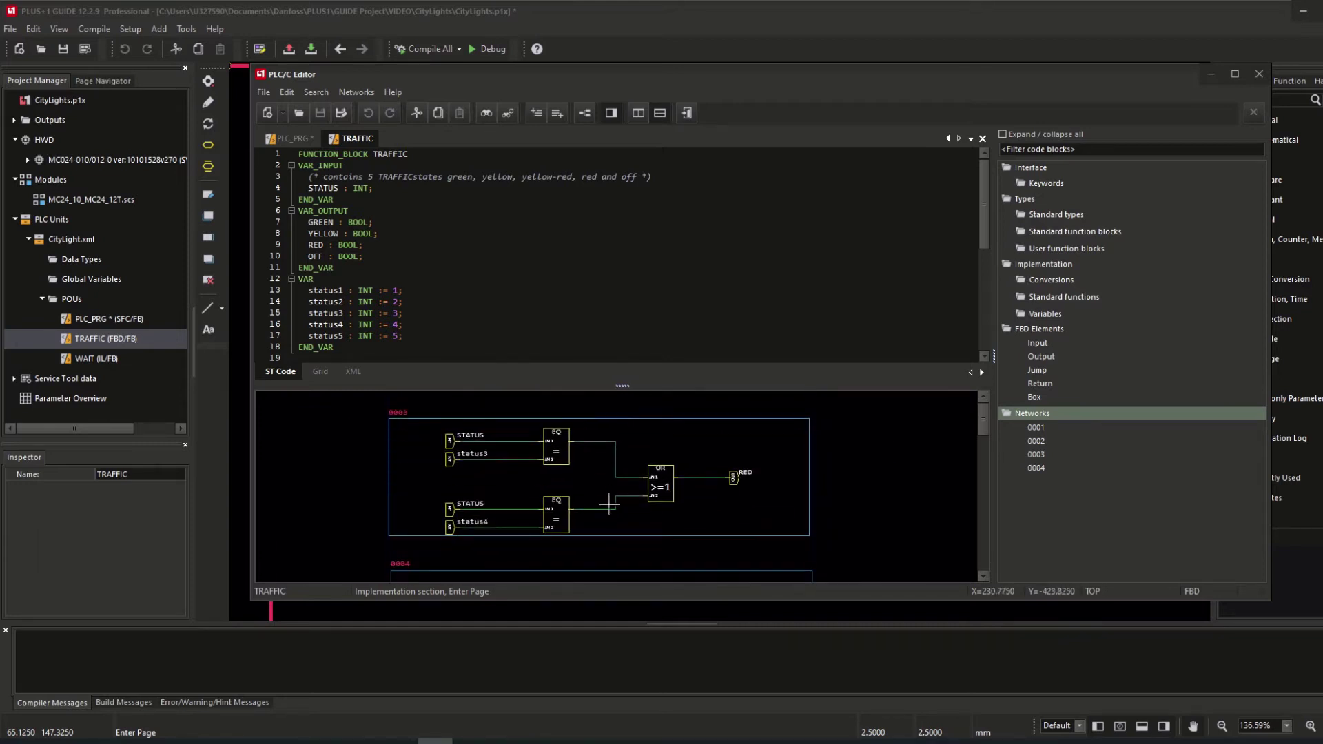
{"action": "scroll", "coordinate": [609, 505], "scroll_direction": "down", "scroll_amount": 2}
{"action": "scroll", "coordinate": [596, 447], "scroll_direction": "down", "scroll_amount": 1}
{"action": "scroll", "coordinate": [594, 449], "scroll_direction": "down", "scroll_amount": 1}
{"action": "scroll", "coordinate": [585, 441], "scroll_direction": "down", "scroll_amount": 2}
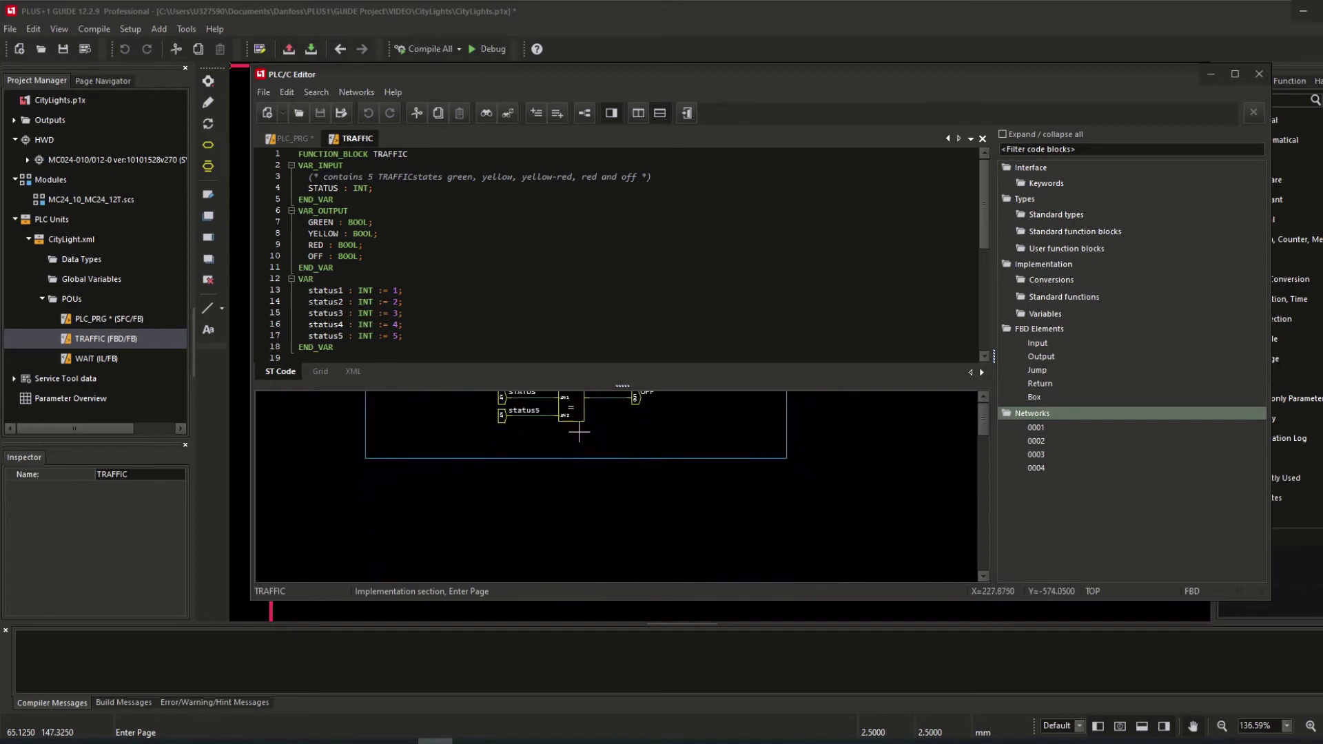
{"action": "scroll", "coordinate": [582, 441], "scroll_direction": "up", "scroll_amount": 1}
{"action": "scroll", "coordinate": [592, 475], "scroll_direction": "up", "scroll_amount": 2}
{"action": "scroll", "coordinate": [597, 510], "scroll_direction": "up", "scroll_amount": 1}
{"action": "scroll", "coordinate": [613, 513], "scroll_direction": "up", "scroll_amount": 1}
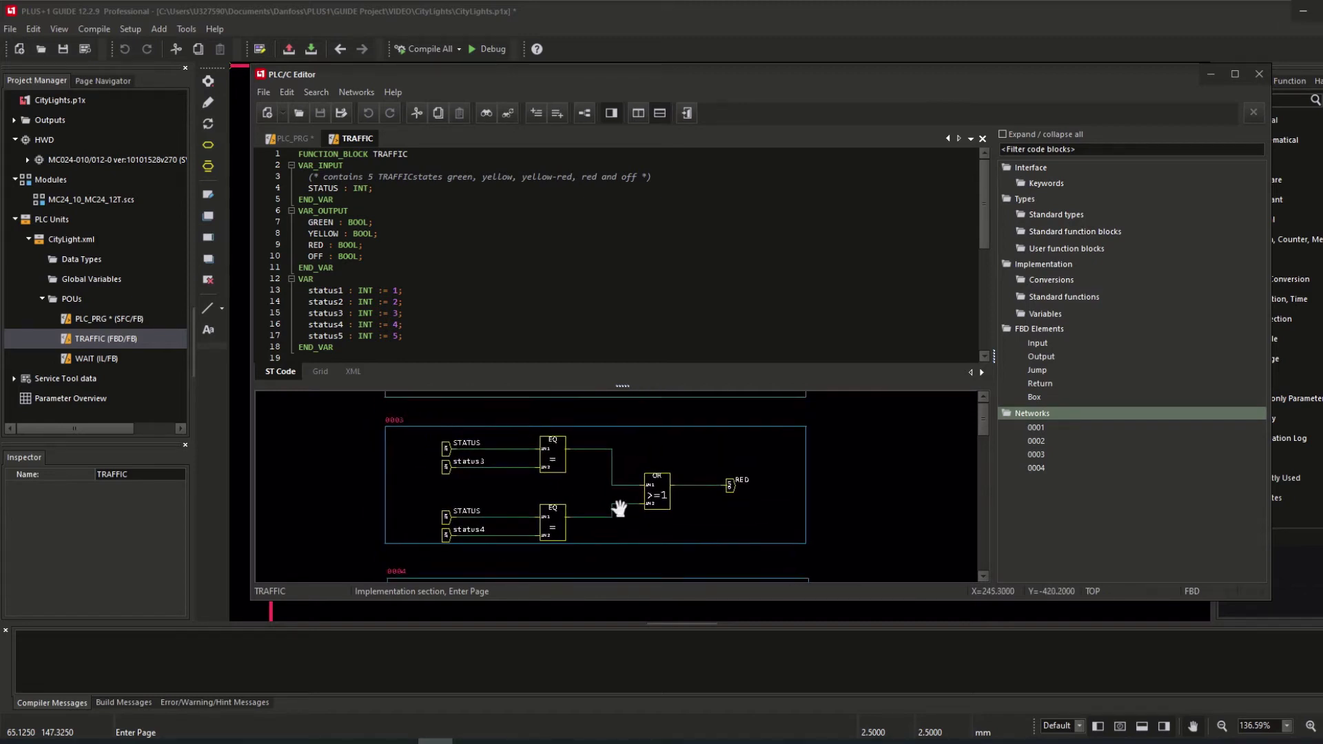
{"action": "scroll", "coordinate": [619, 509], "scroll_direction": "up", "scroll_amount": 1}
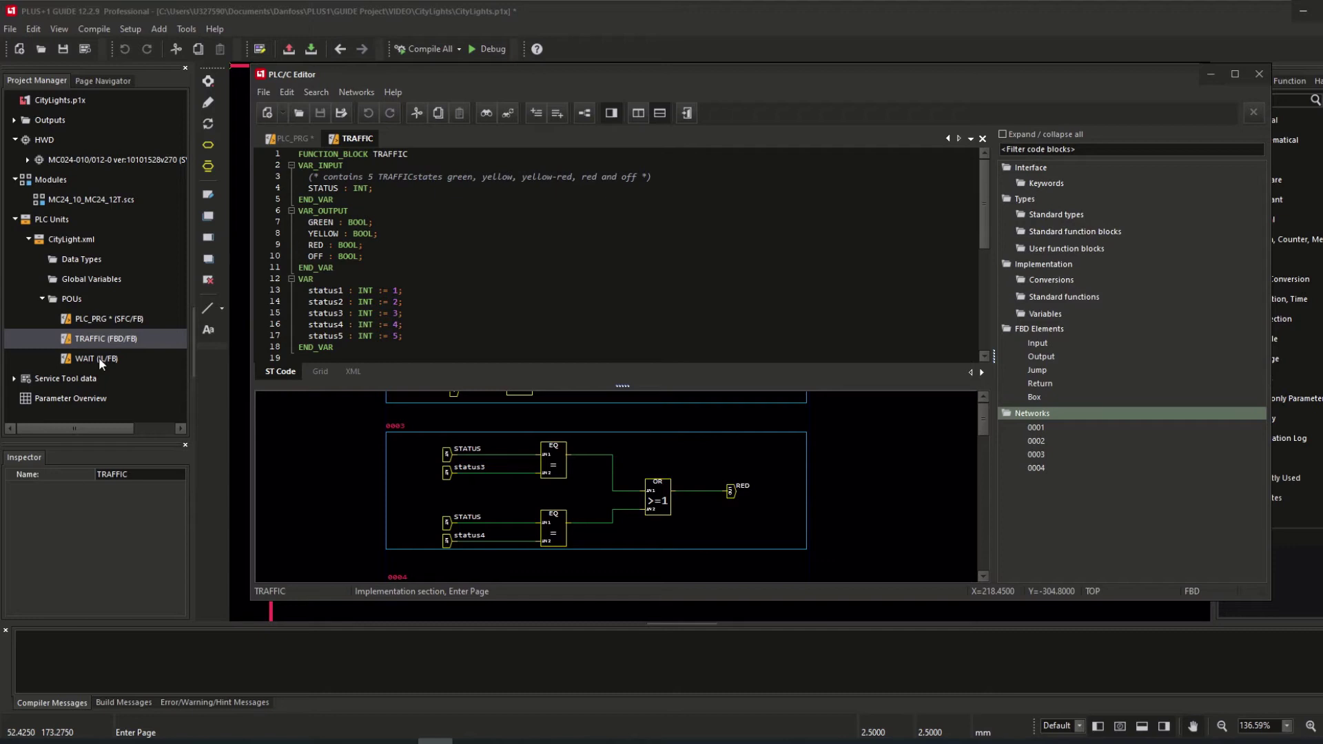
{"action": "left_click_drag", "start_coordinate": [506, 545], "coordinate": [506, 444]}
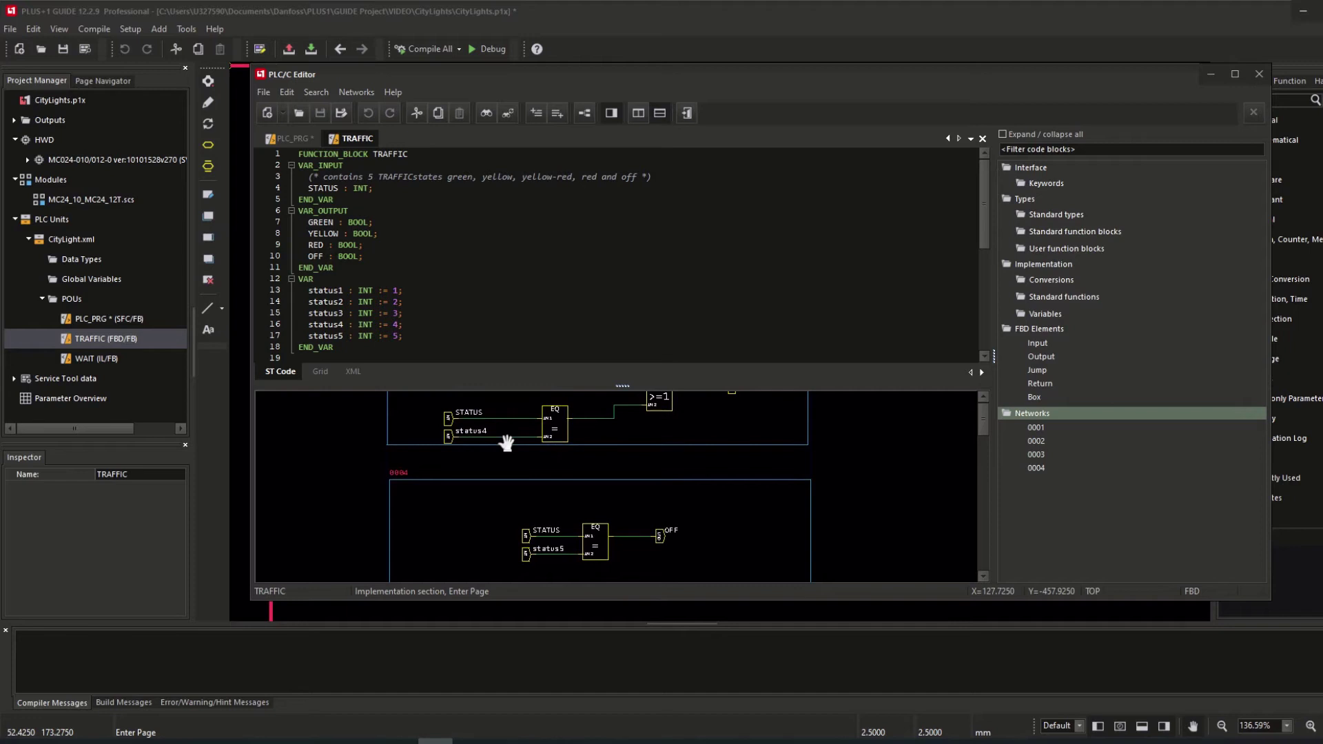
{"action": "left_click_drag", "start_coordinate": [506, 443], "coordinate": [515, 531]}
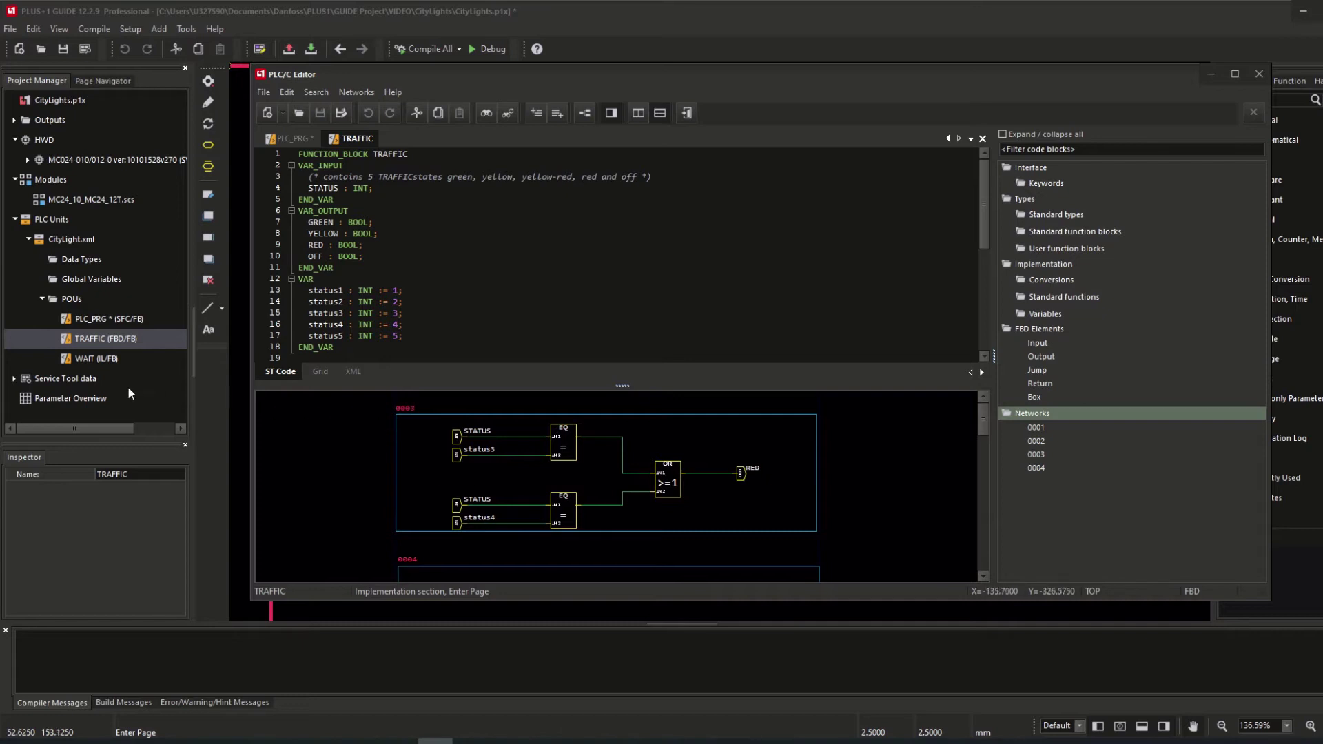
Review WAIT's IL code, add a new line after line 14, and return to PLC_PRG
{"action": "double_click", "coordinate": [96, 359]}
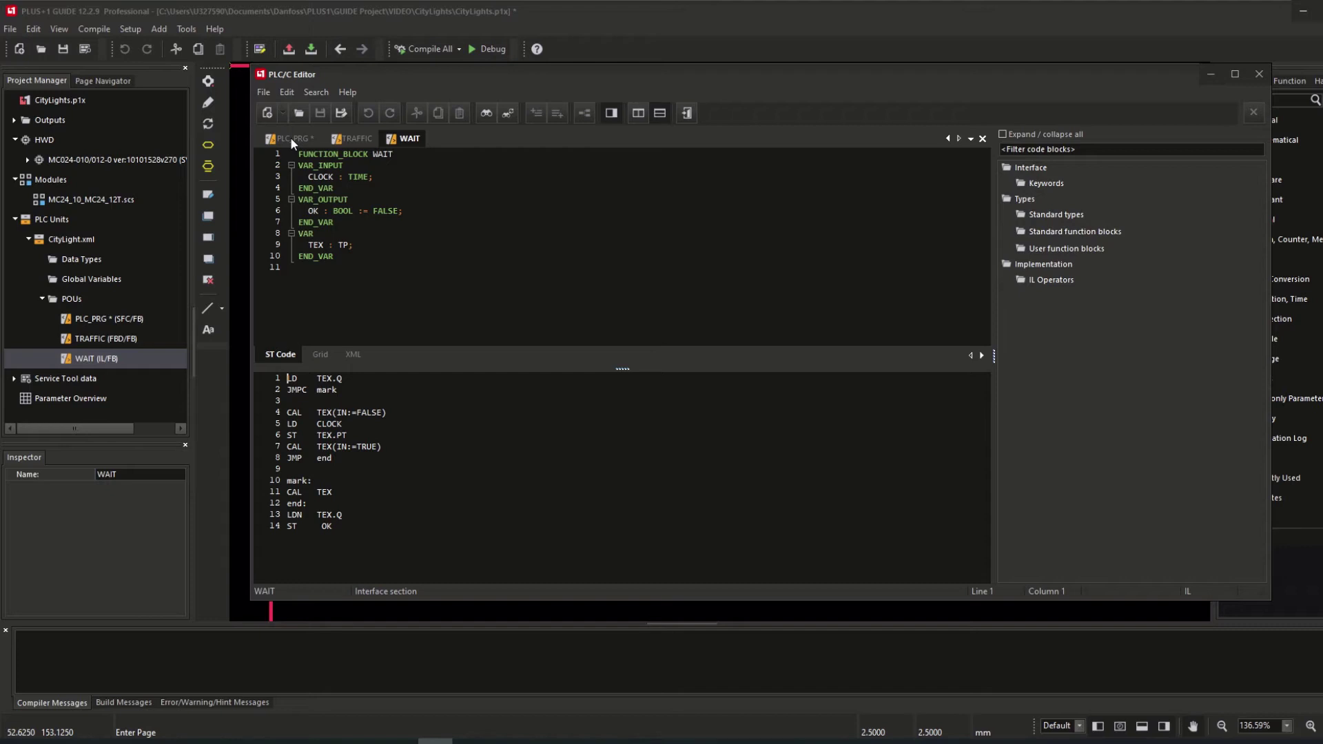
{"action": "left_click", "coordinate": [344, 528]}
{"action": "key", "text": "Return"}
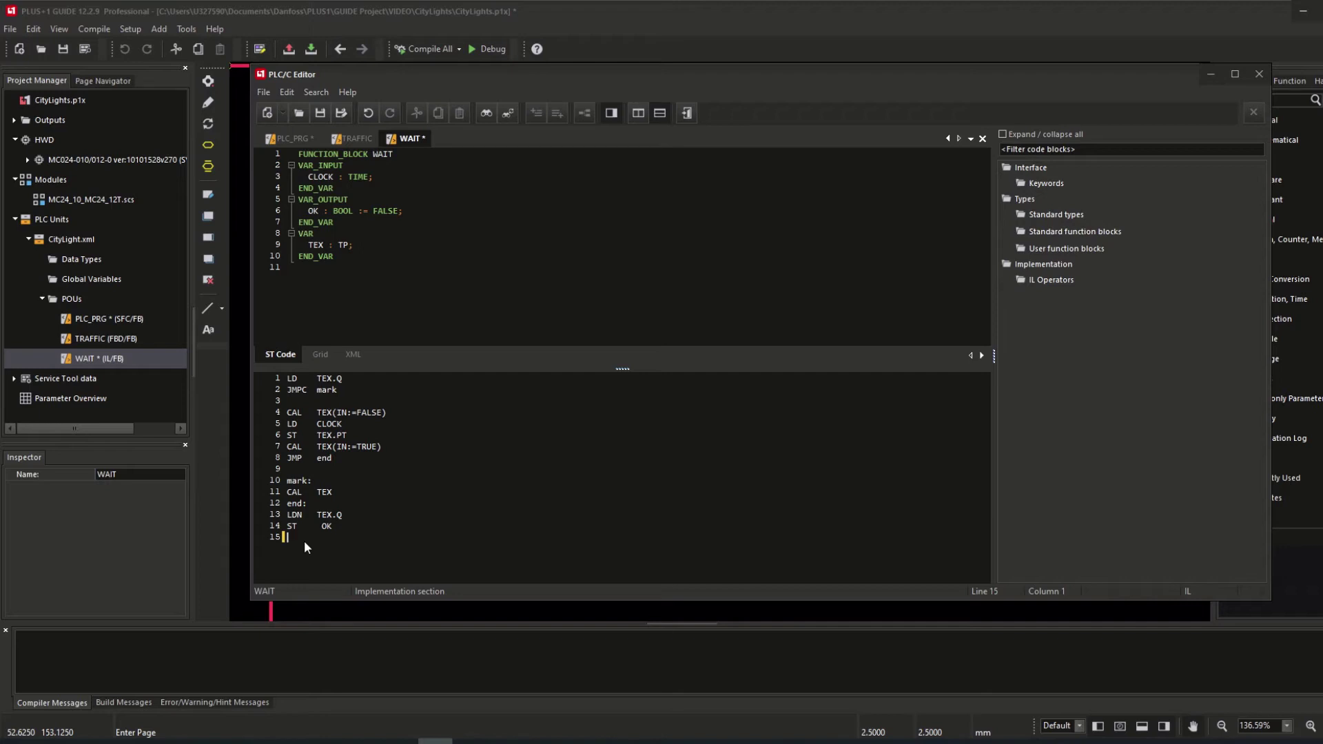
{"action": "left_click", "coordinate": [296, 140]}
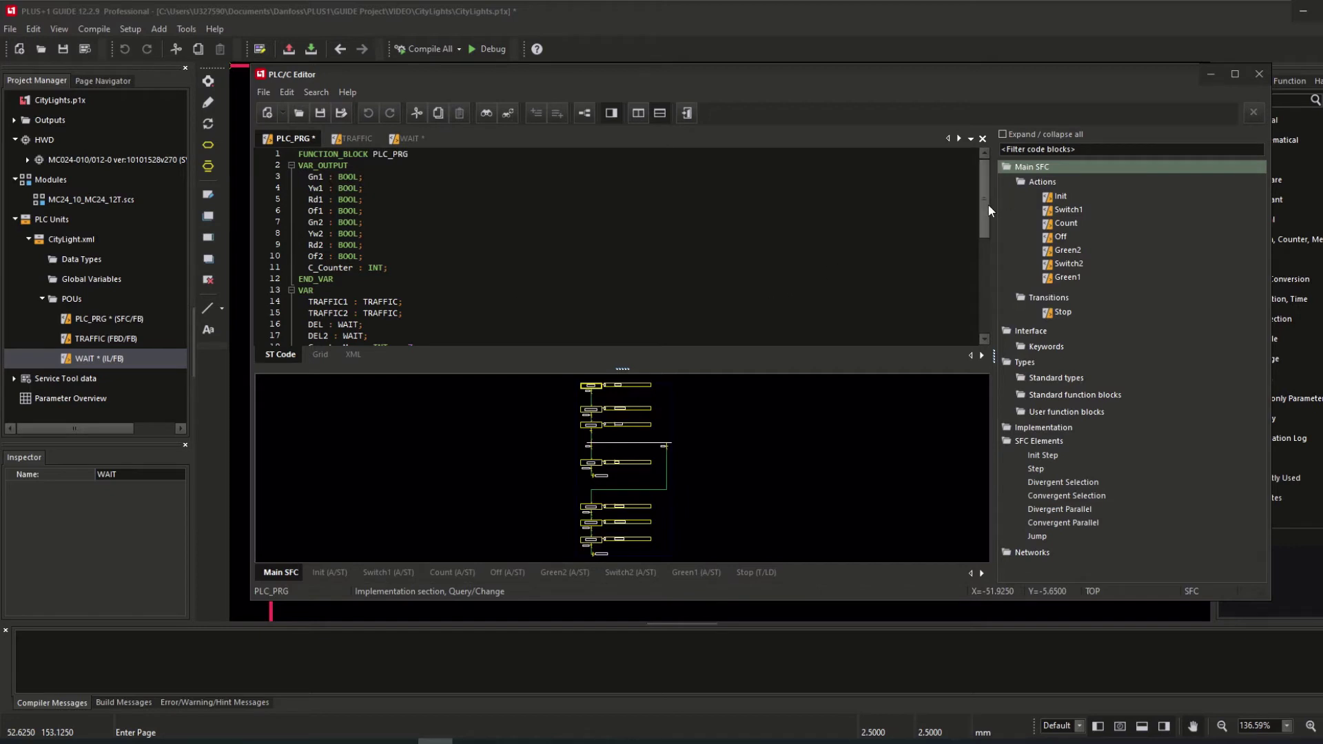
Save the project and zoom the Main SFC chart, giving it more screen room
{"action": "left_click_drag", "start_coordinate": [987, 209], "coordinate": [988, 224]}
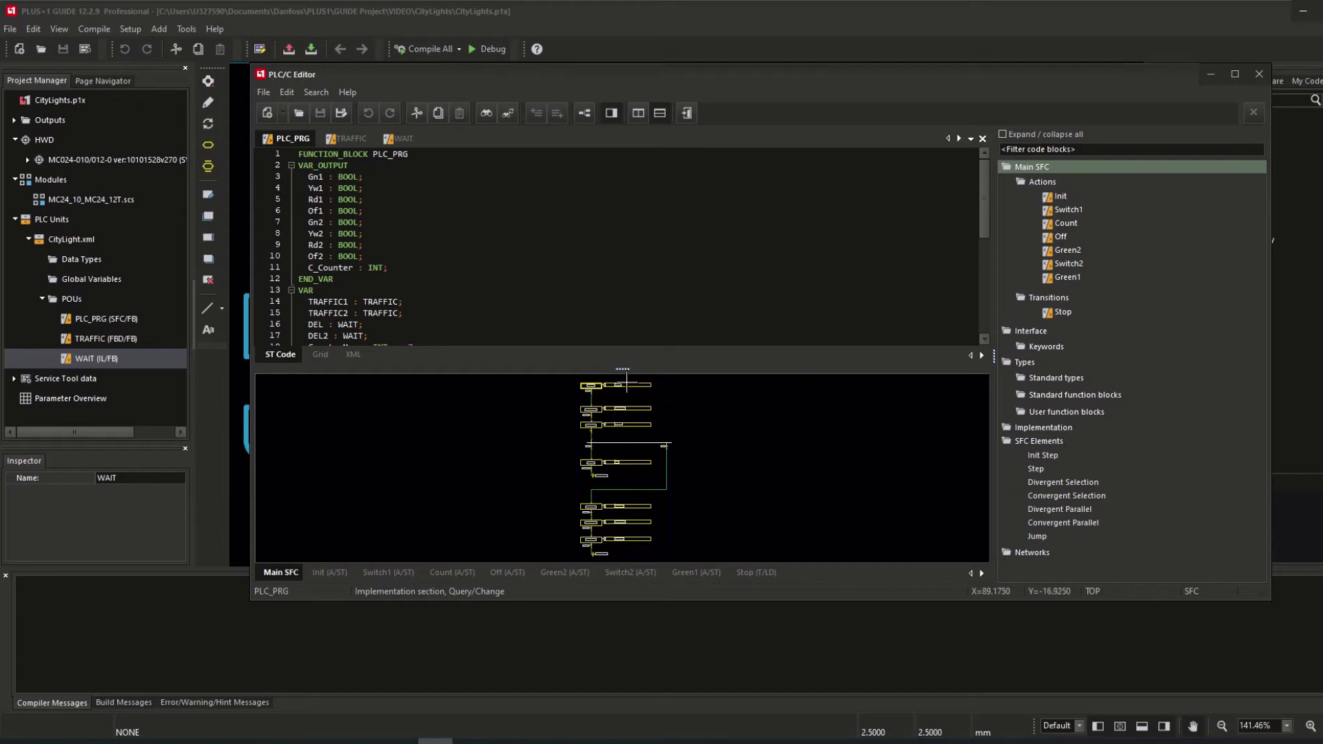
{"action": "scroll", "coordinate": [610, 384], "scroll_direction": "up", "scroll_amount": 2}
{"action": "scroll", "coordinate": [607, 384], "scroll_direction": "up", "scroll_amount": 2}
{"action": "scroll", "coordinate": [592, 383], "scroll_direction": "up", "scroll_amount": 2}
{"action": "scroll", "coordinate": [511, 464], "scroll_direction": "up", "scroll_amount": 1}
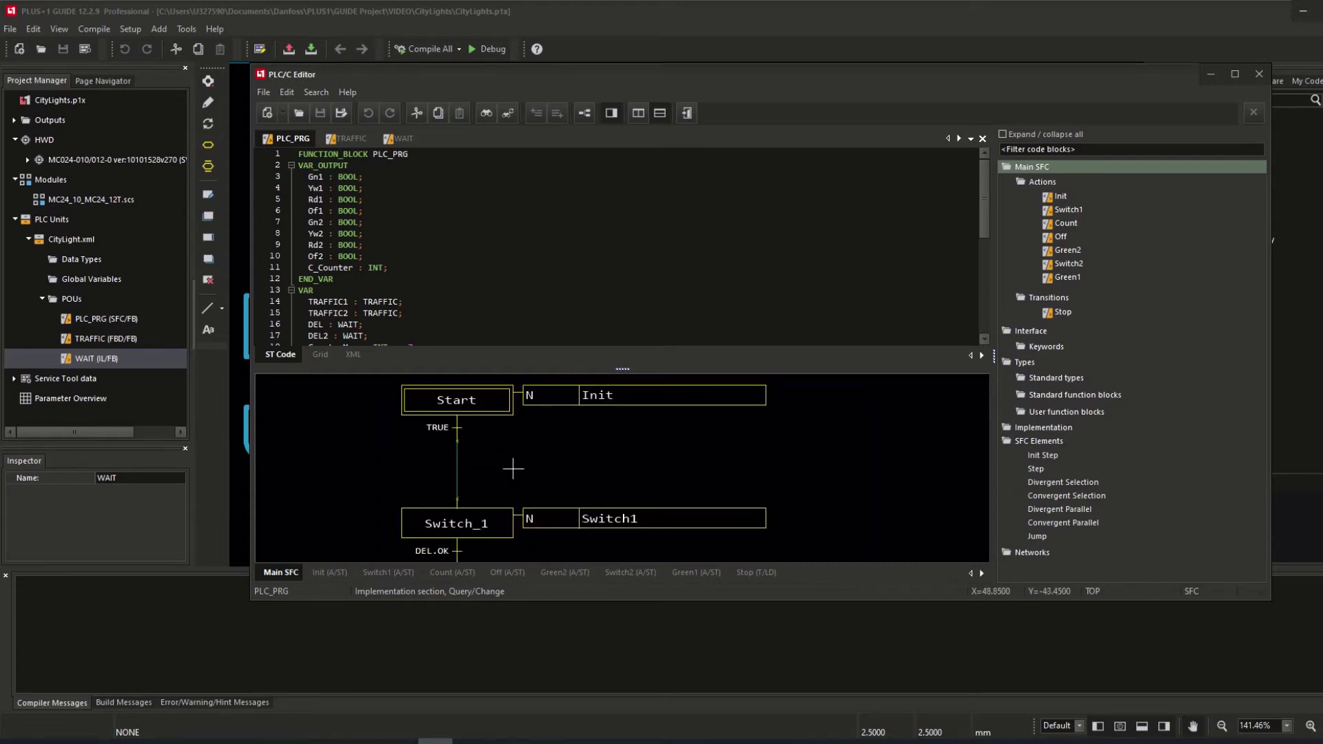
{"action": "scroll", "coordinate": [517, 437], "scroll_direction": "up", "scroll_amount": 2}
{"action": "scroll", "coordinate": [416, 388], "scroll_direction": "up", "scroll_amount": 1}
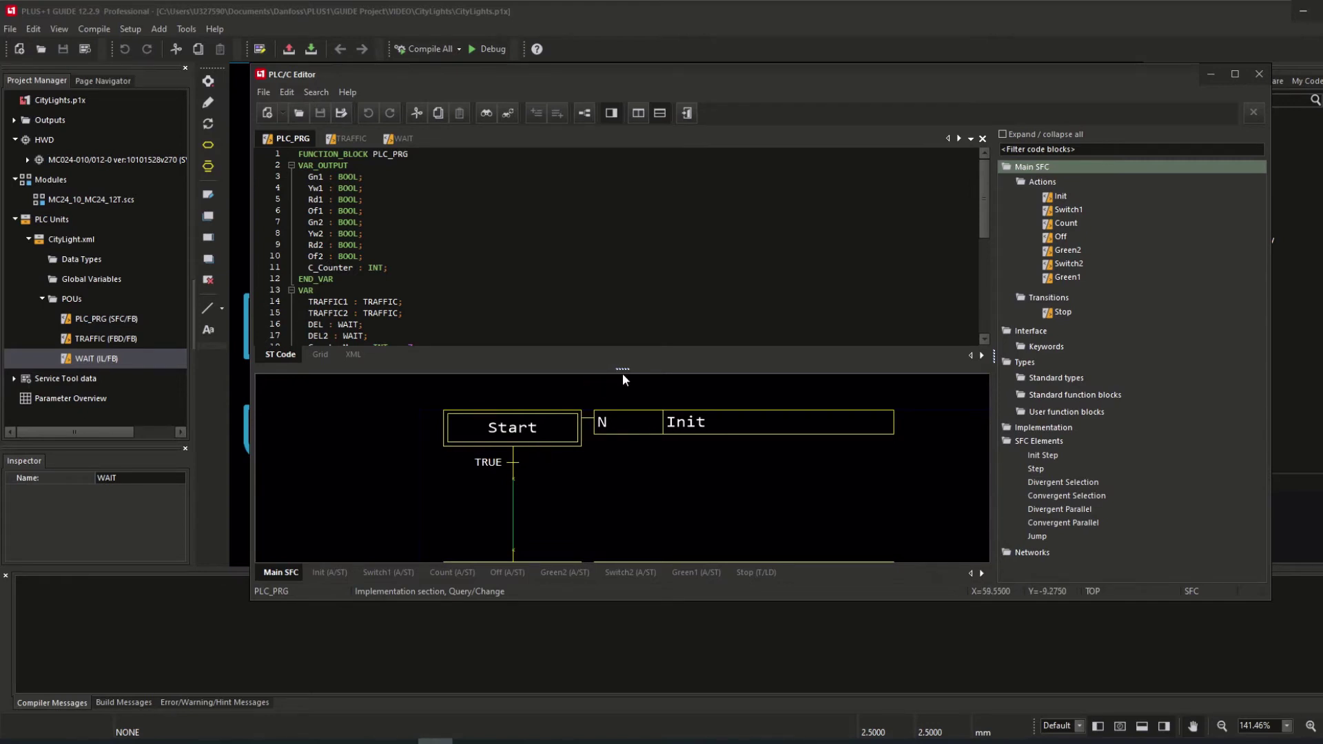
{"action": "left_click_drag", "start_coordinate": [624, 343], "coordinate": [624, 304]}
Zoom through the Main SFC chart down toward the Green steps
{"action": "scroll", "coordinate": [589, 414], "scroll_direction": "down", "scroll_amount": 1}
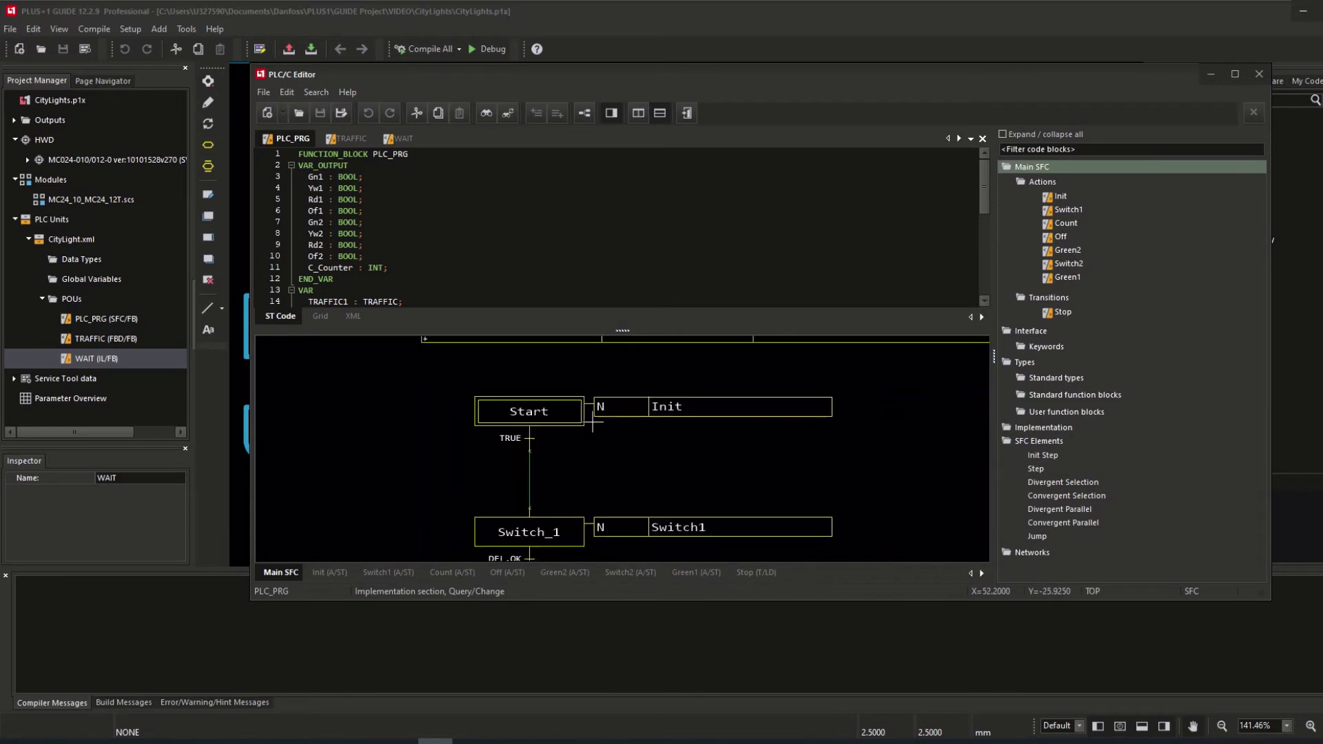
{"action": "scroll", "coordinate": [586, 406], "scroll_direction": "down", "scroll_amount": 1}
{"action": "scroll", "coordinate": [584, 393], "scroll_direction": "up", "scroll_amount": 1}
{"action": "scroll", "coordinate": [583, 393], "scroll_direction": "down", "scroll_amount": 1}
{"action": "scroll", "coordinate": [593, 422], "scroll_direction": "down", "scroll_amount": 1}
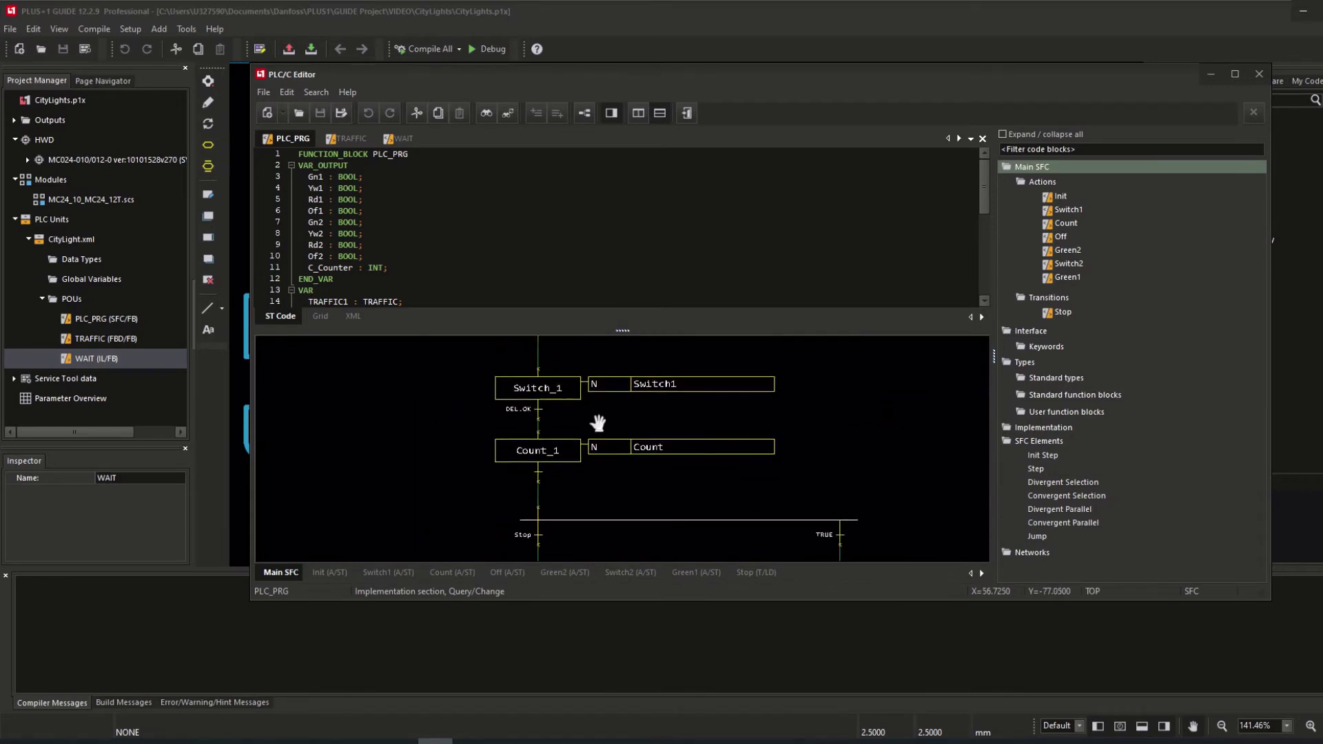
{"action": "scroll", "coordinate": [591, 431], "scroll_direction": "down", "scroll_amount": 1}
{"action": "scroll", "coordinate": [591, 436], "scroll_direction": "down", "scroll_amount": 1}
{"action": "scroll", "coordinate": [591, 435], "scroll_direction": "down", "scroll_amount": 1}
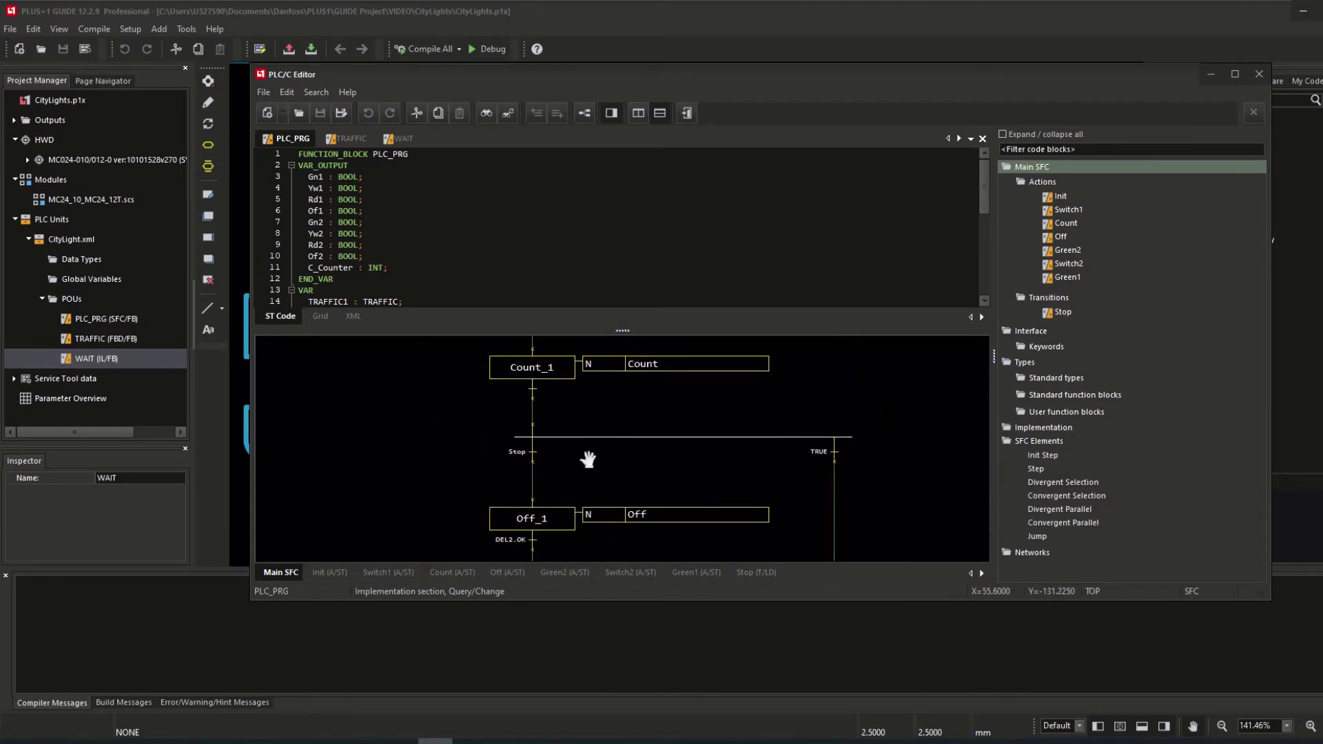
{"action": "scroll", "coordinate": [588, 455], "scroll_direction": "down", "scroll_amount": 2}
{"action": "scroll", "coordinate": [583, 428], "scroll_direction": "down", "scroll_amount": 2}
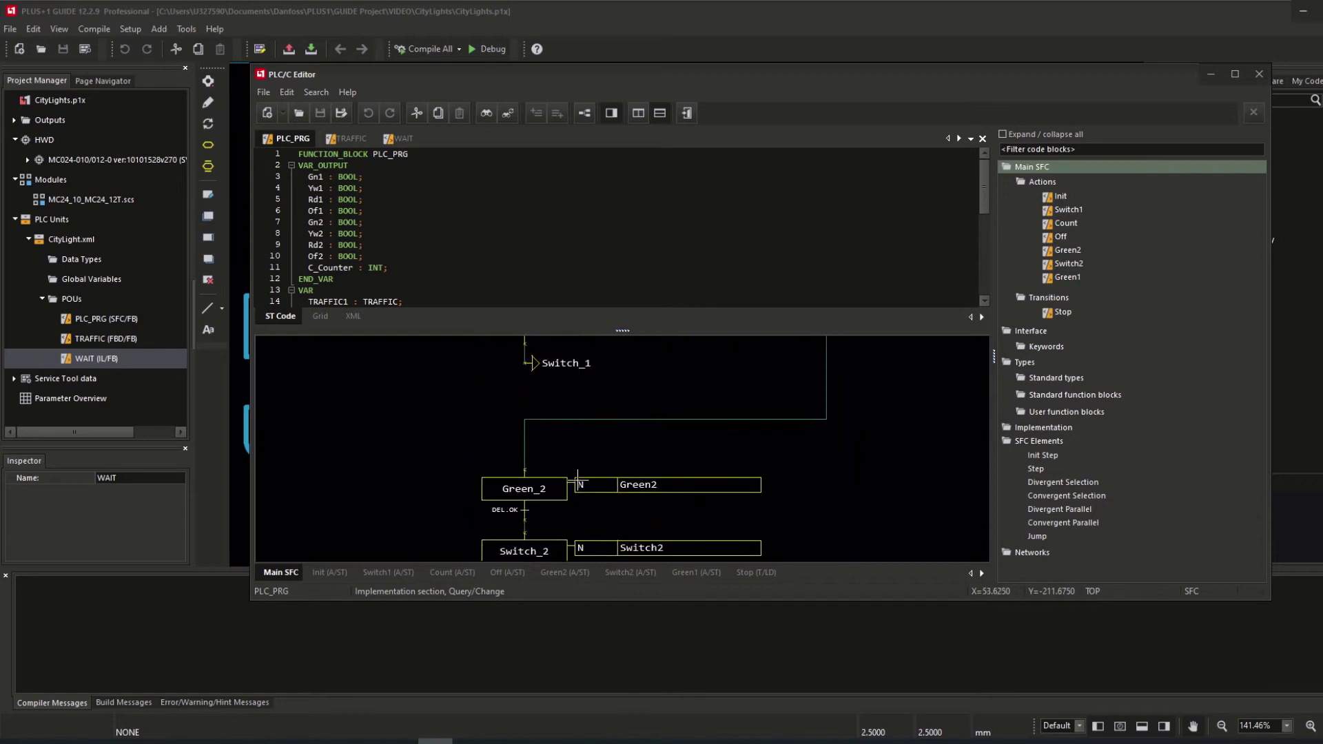
{"action": "scroll", "coordinate": [579, 414], "scroll_direction": "down", "scroll_amount": 2}
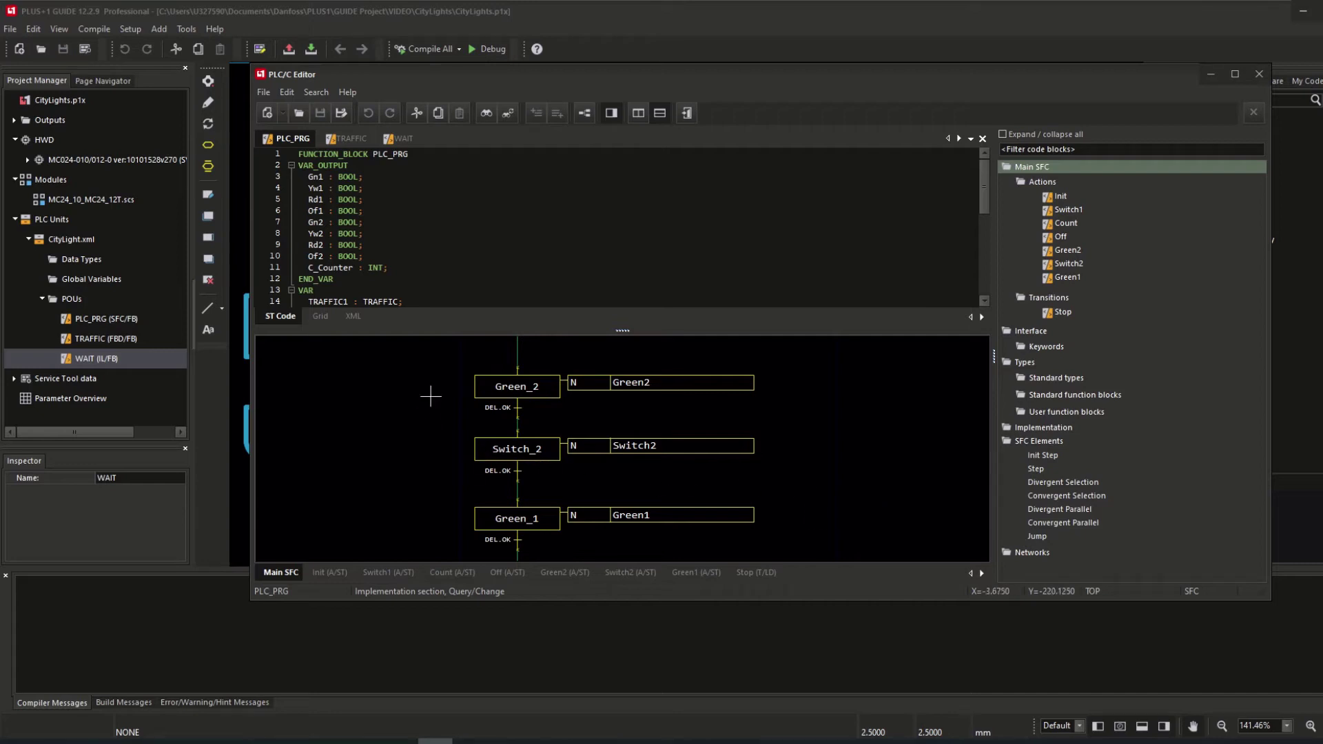
Pan the chart back up to show the Start, Switch_1 and Count_1 steps
{"action": "left_click_drag", "start_coordinate": [435, 372], "coordinate": [432, 438]}
{"action": "scroll", "coordinate": [441, 482], "scroll_direction": "up", "scroll_amount": 3}
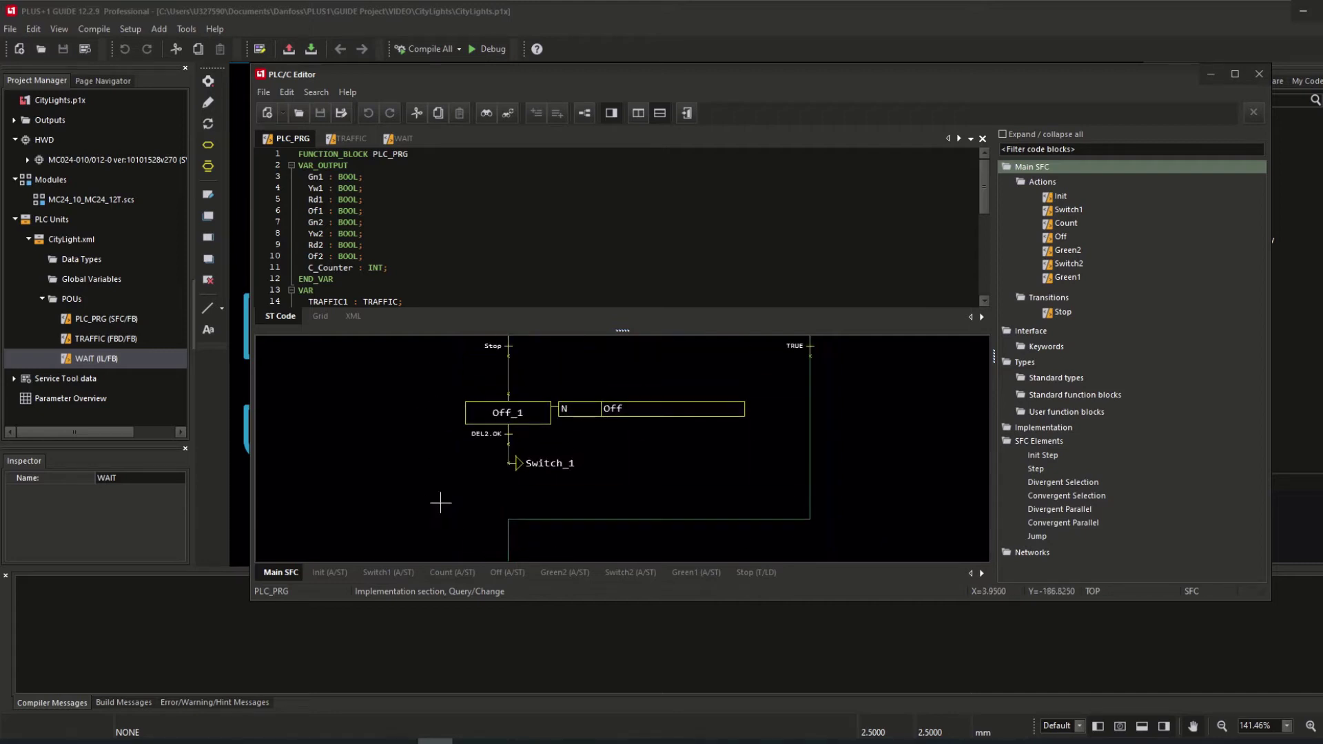
{"action": "scroll", "coordinate": [455, 448], "scroll_direction": "up", "scroll_amount": 3}
{"action": "left_click_drag", "start_coordinate": [443, 378], "coordinate": [449, 502]}
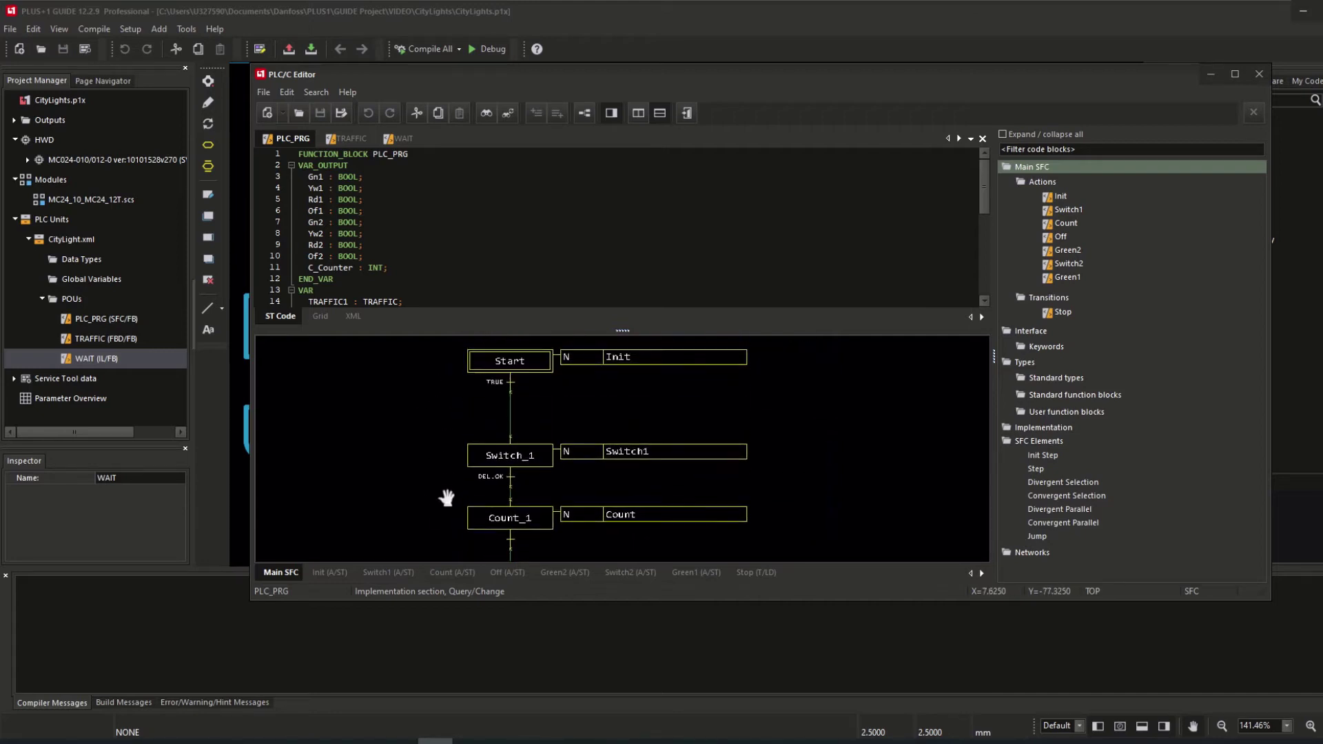
{"action": "left_click_drag", "start_coordinate": [446, 420], "coordinate": [457, 422]}
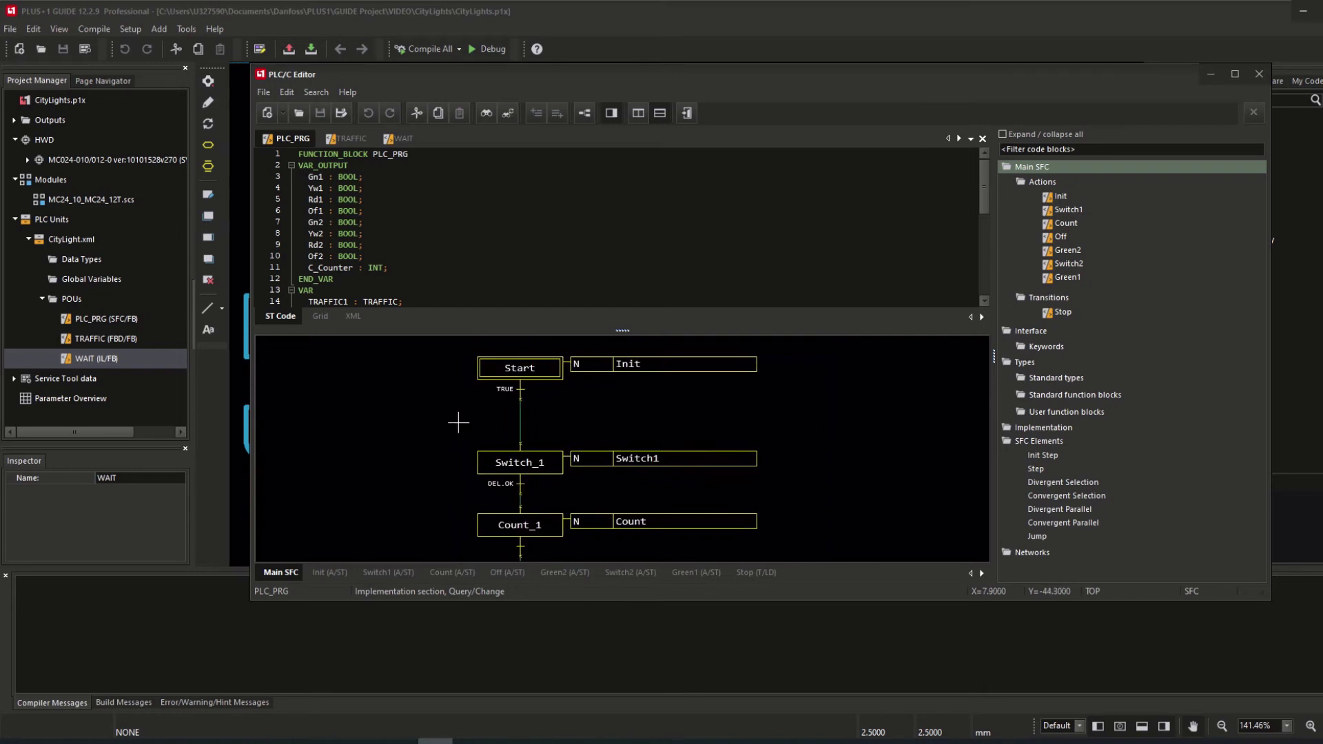
{"action": "scroll", "coordinate": [512, 494], "scroll_direction": "up", "scroll_amount": 1}
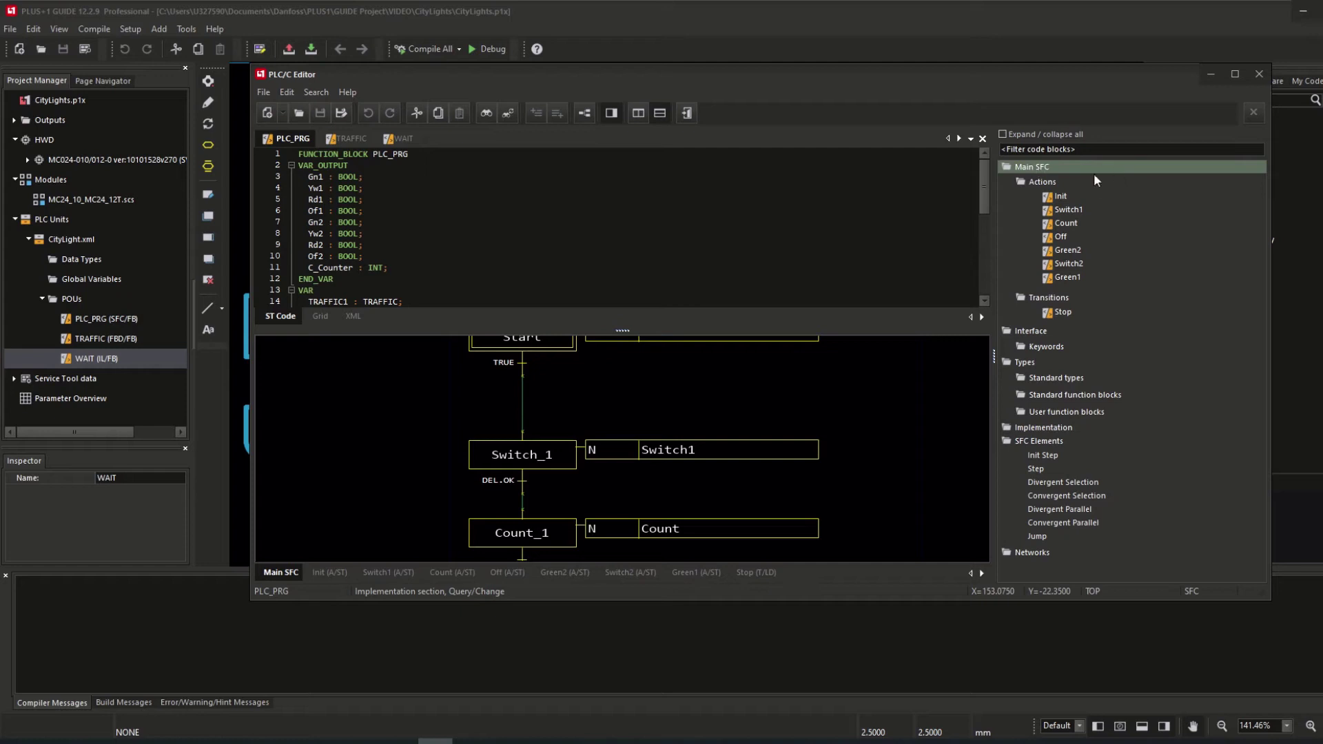
{"action": "right_click", "coordinate": [1048, 181]}
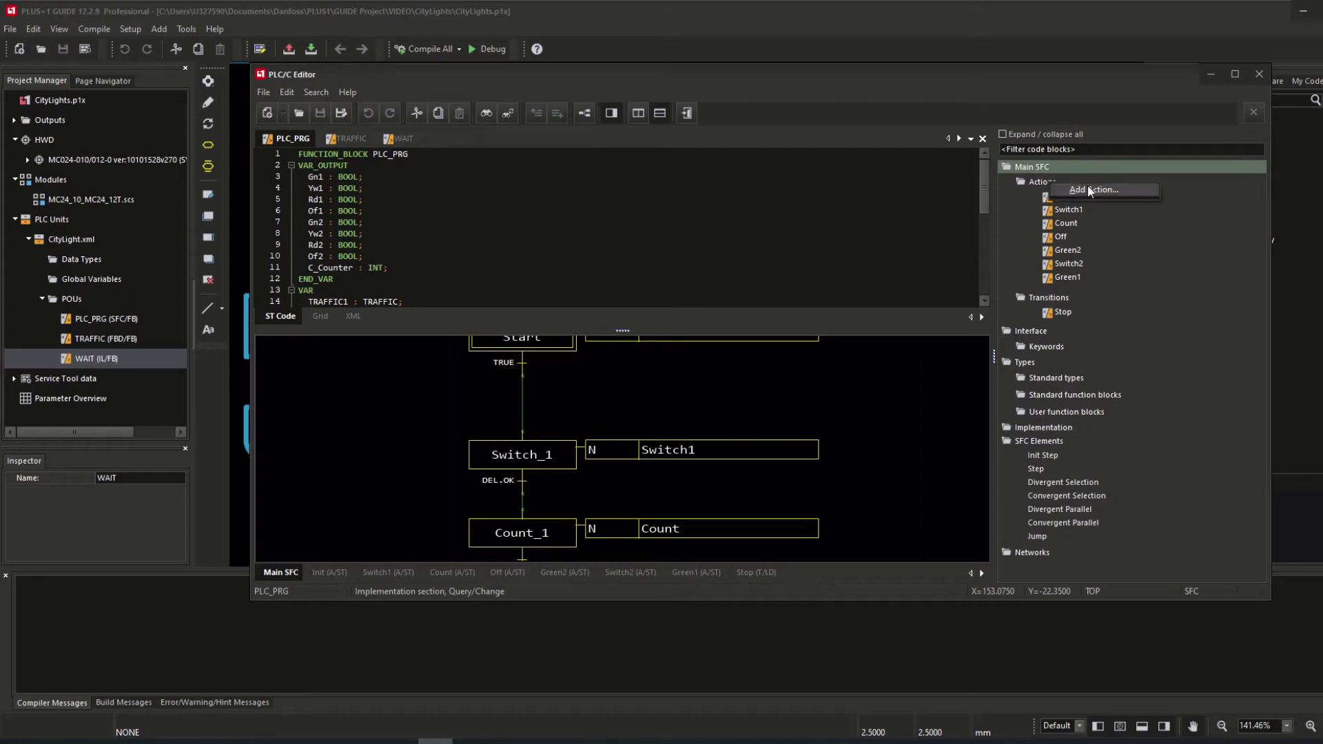
{"action": "right_click", "coordinate": [1052, 301]}
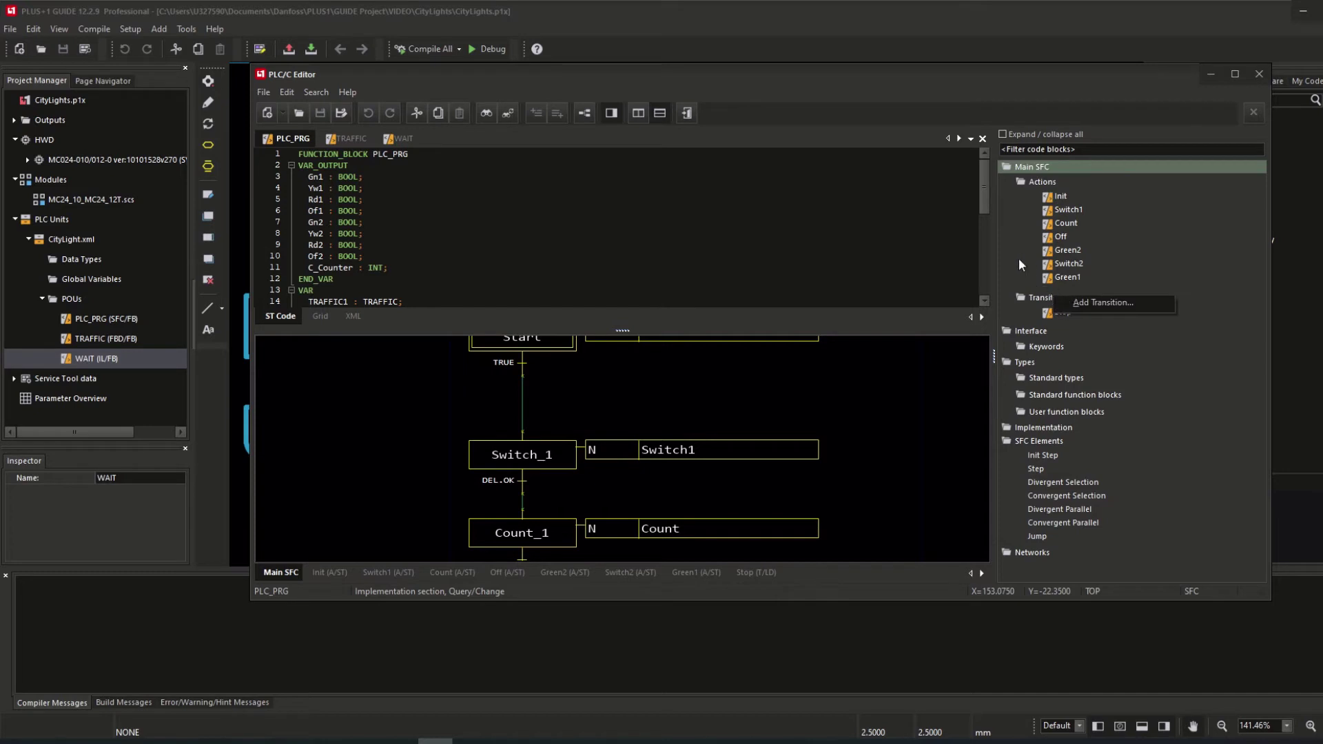
{"action": "left_click", "coordinate": [1044, 167]}
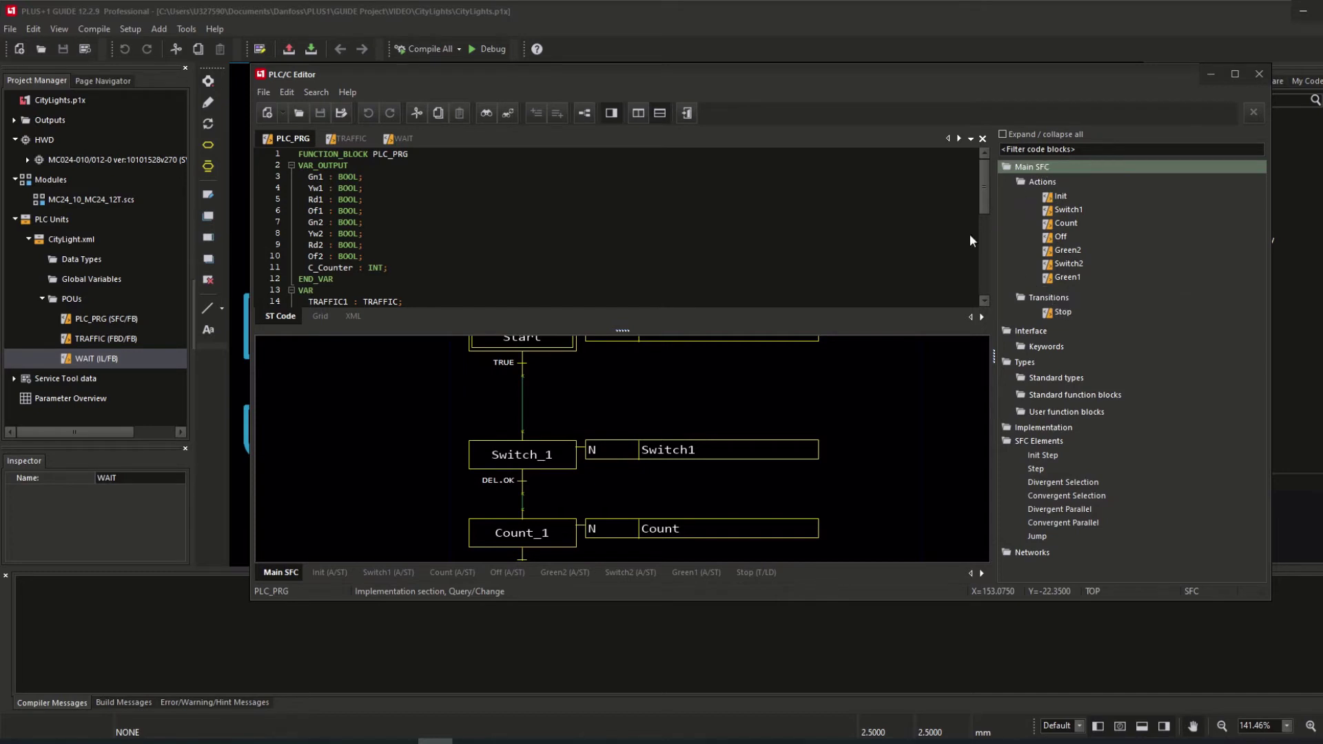
{"action": "scroll", "coordinate": [886, 469], "scroll_direction": "down", "scroll_amount": 2}
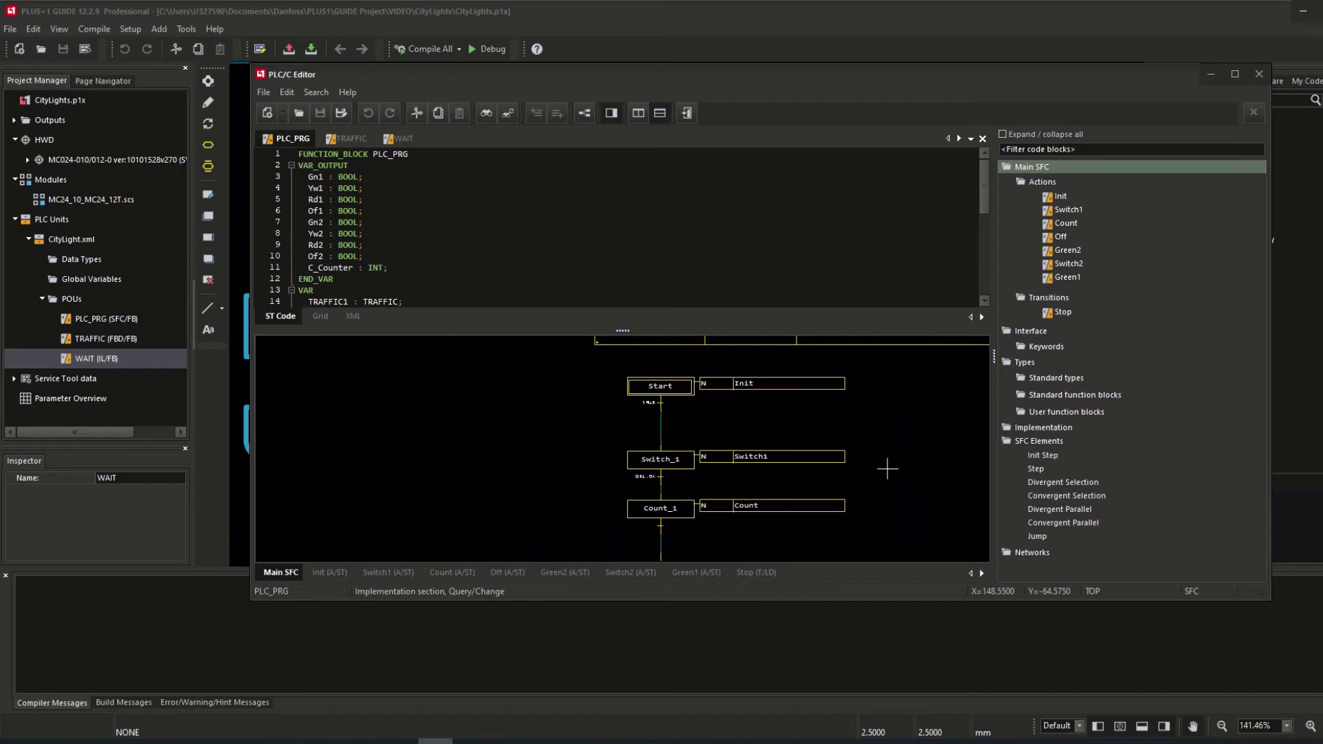
{"action": "scroll", "coordinate": [886, 468], "scroll_direction": "up", "scroll_amount": 1}
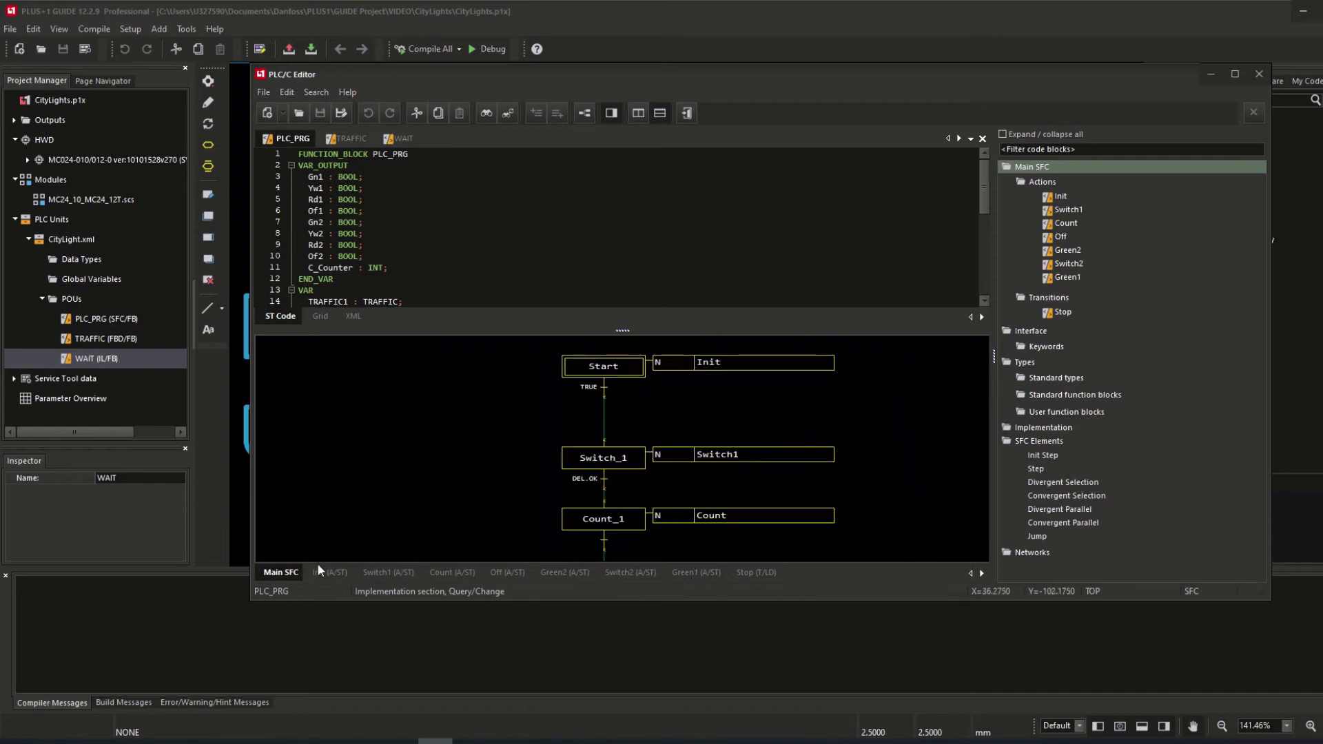
{"action": "left_click", "coordinate": [335, 577]}
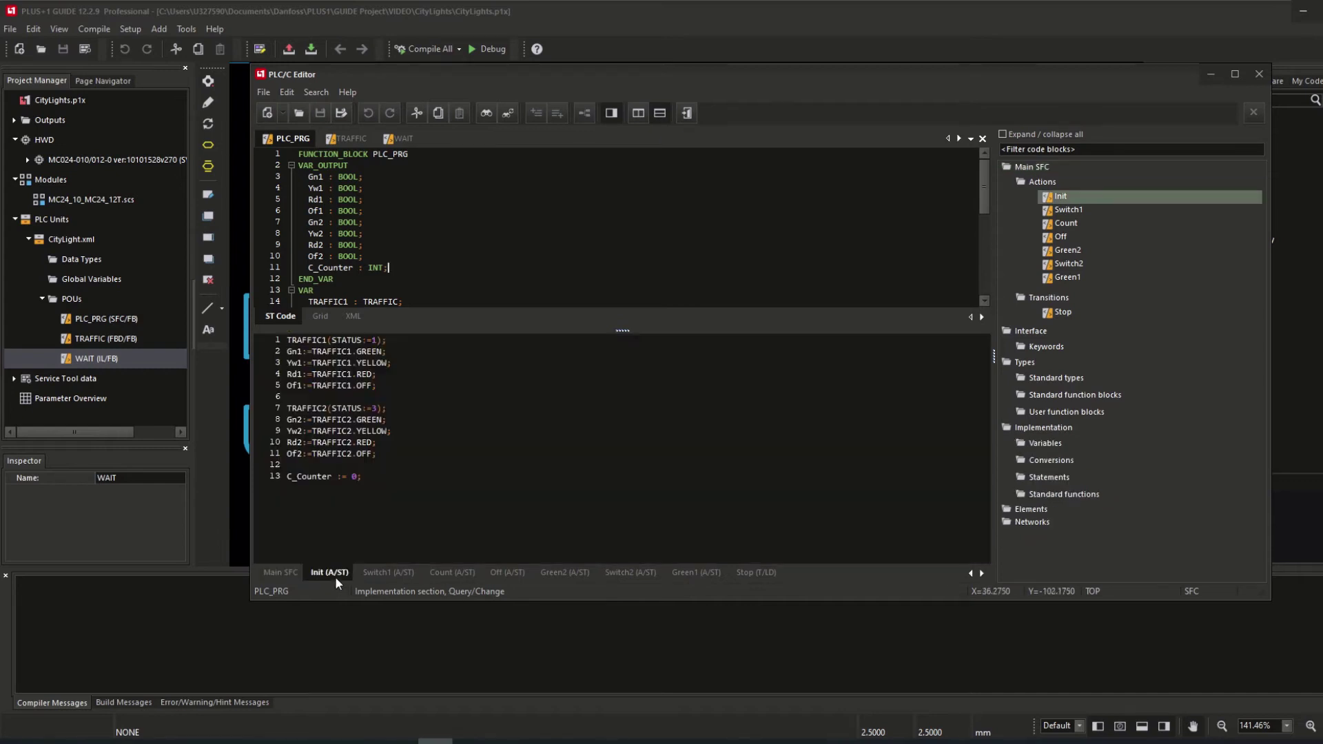
{"action": "left_click", "coordinate": [386, 572]}
{"action": "left_click", "coordinate": [449, 572]}
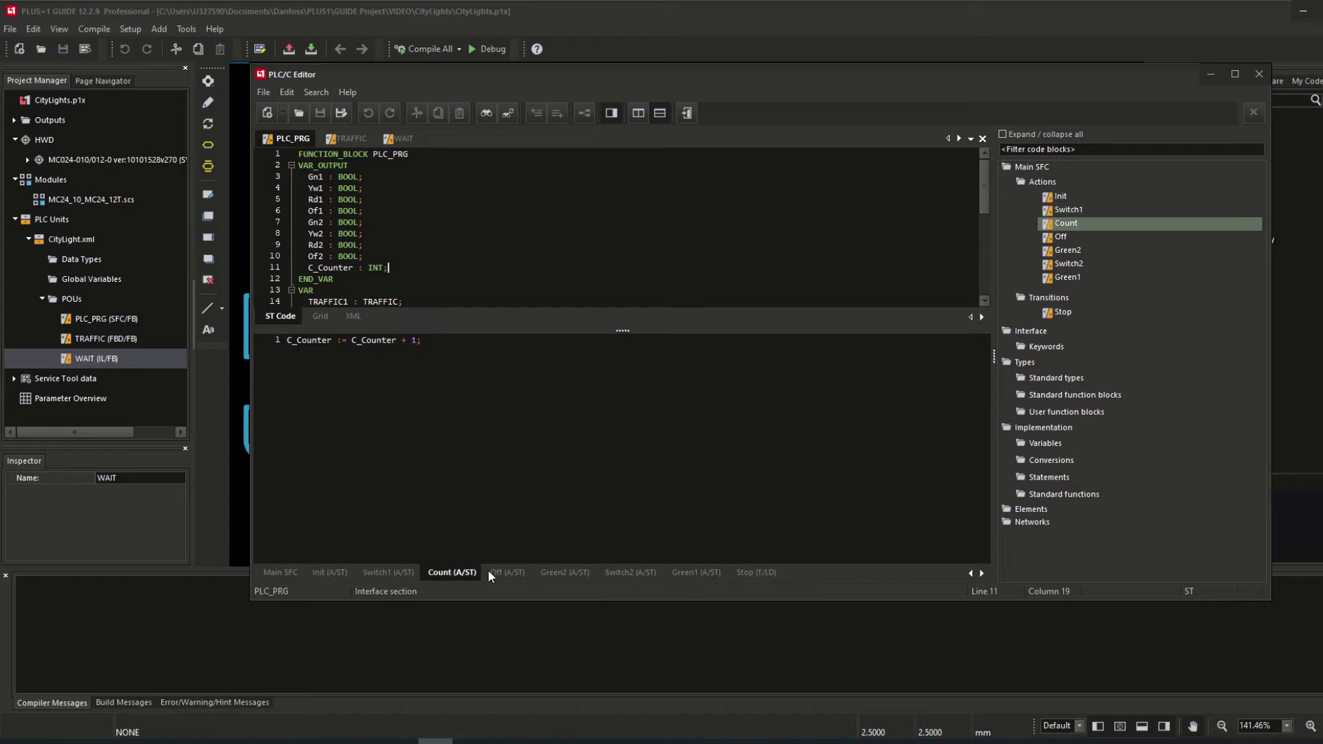
{"action": "left_click", "coordinate": [553, 572]}
{"action": "left_click", "coordinate": [756, 573]}
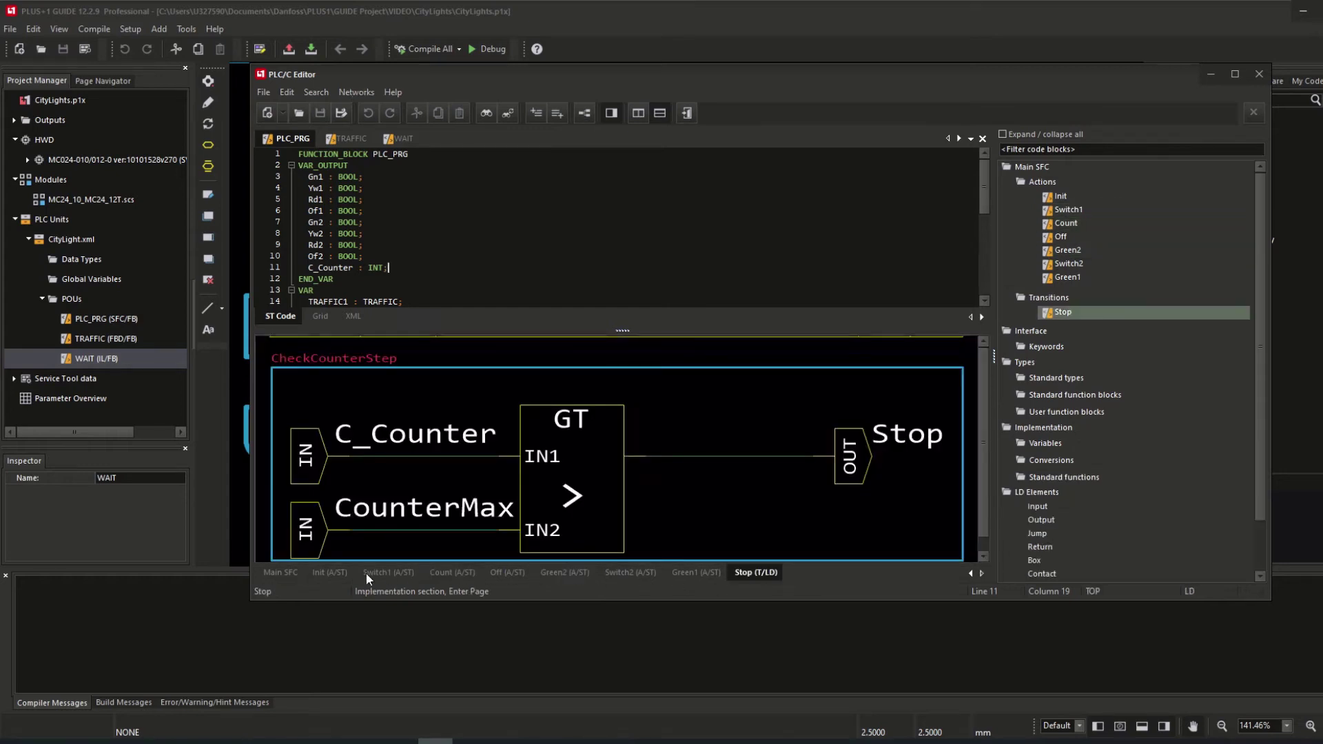
{"action": "left_click", "coordinate": [279, 572]}
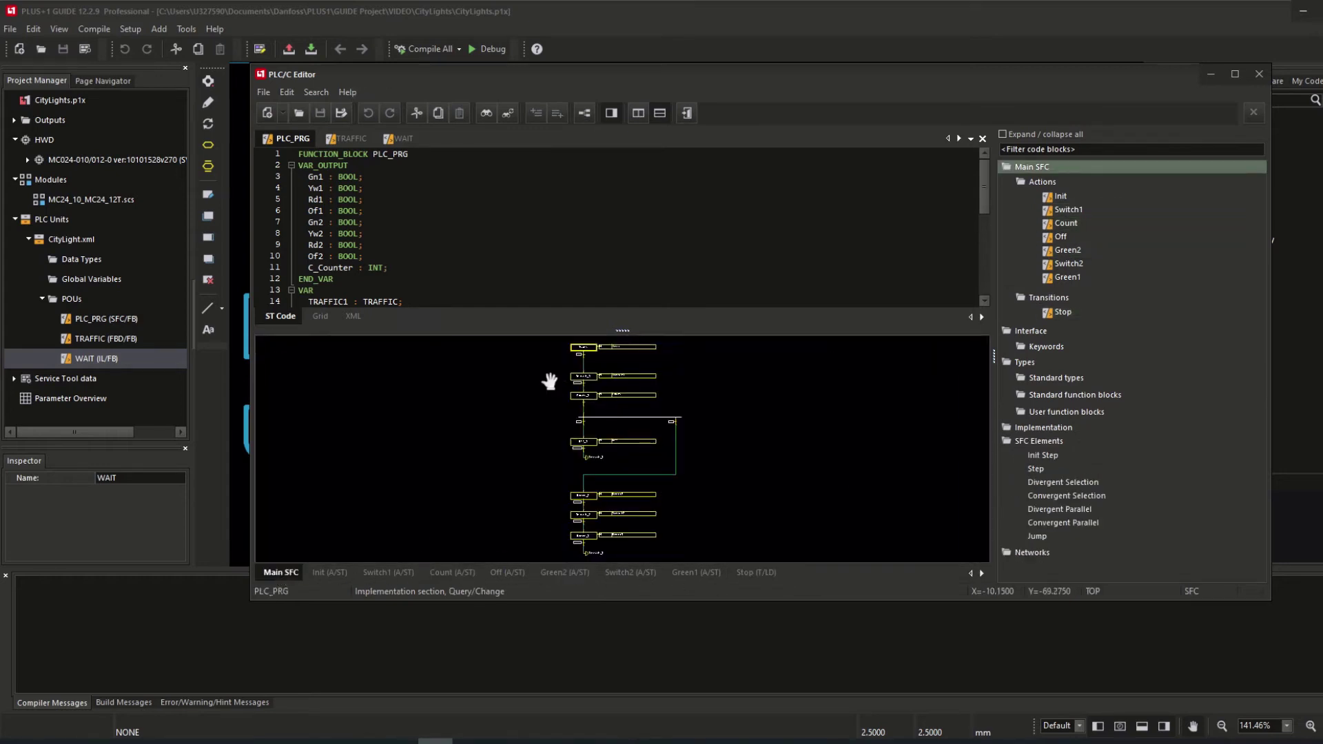
Pan and zoom the SFC chart to reveal its header bar
{"action": "left_click_drag", "start_coordinate": [526, 364], "coordinate": [502, 381]}
{"action": "scroll", "coordinate": [469, 379], "scroll_direction": "up", "scroll_amount": 1}
{"action": "scroll", "coordinate": [463, 378], "scroll_direction": "up", "scroll_amount": 2}
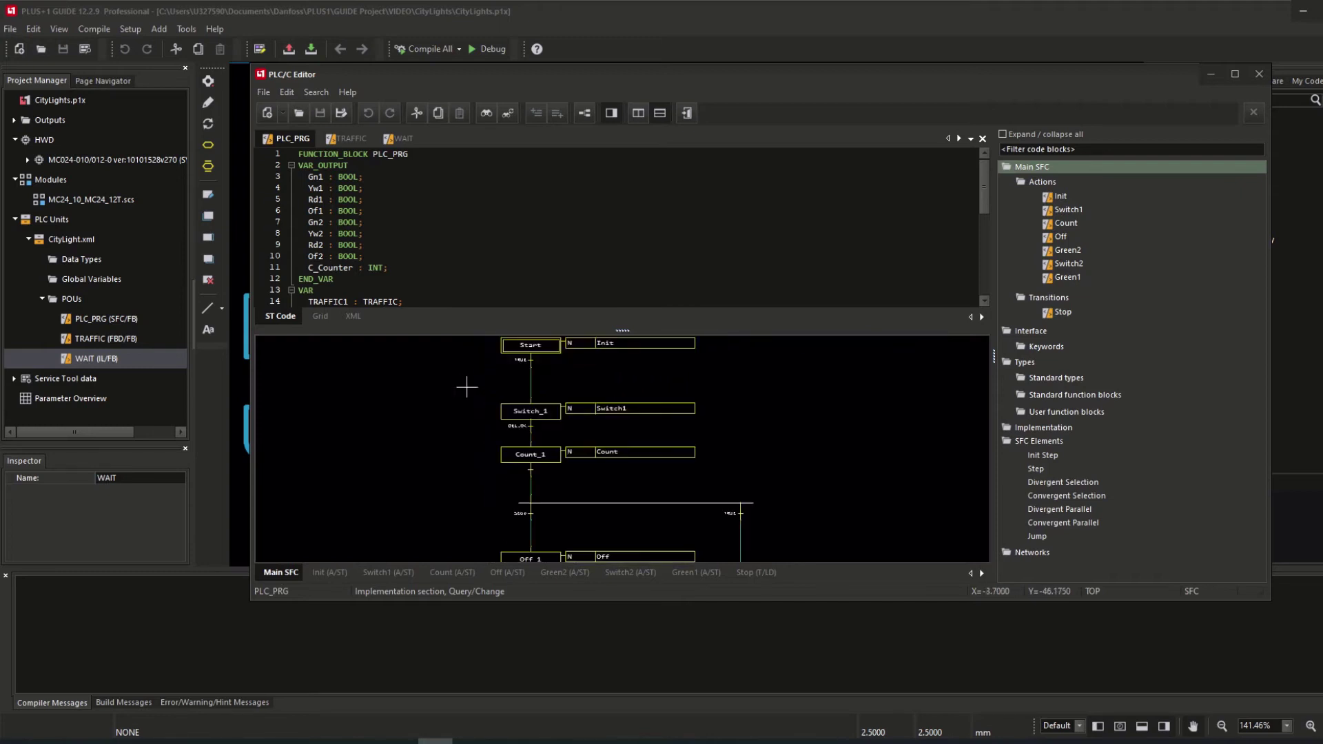
{"action": "scroll", "coordinate": [459, 390], "scroll_direction": "up", "scroll_amount": 1}
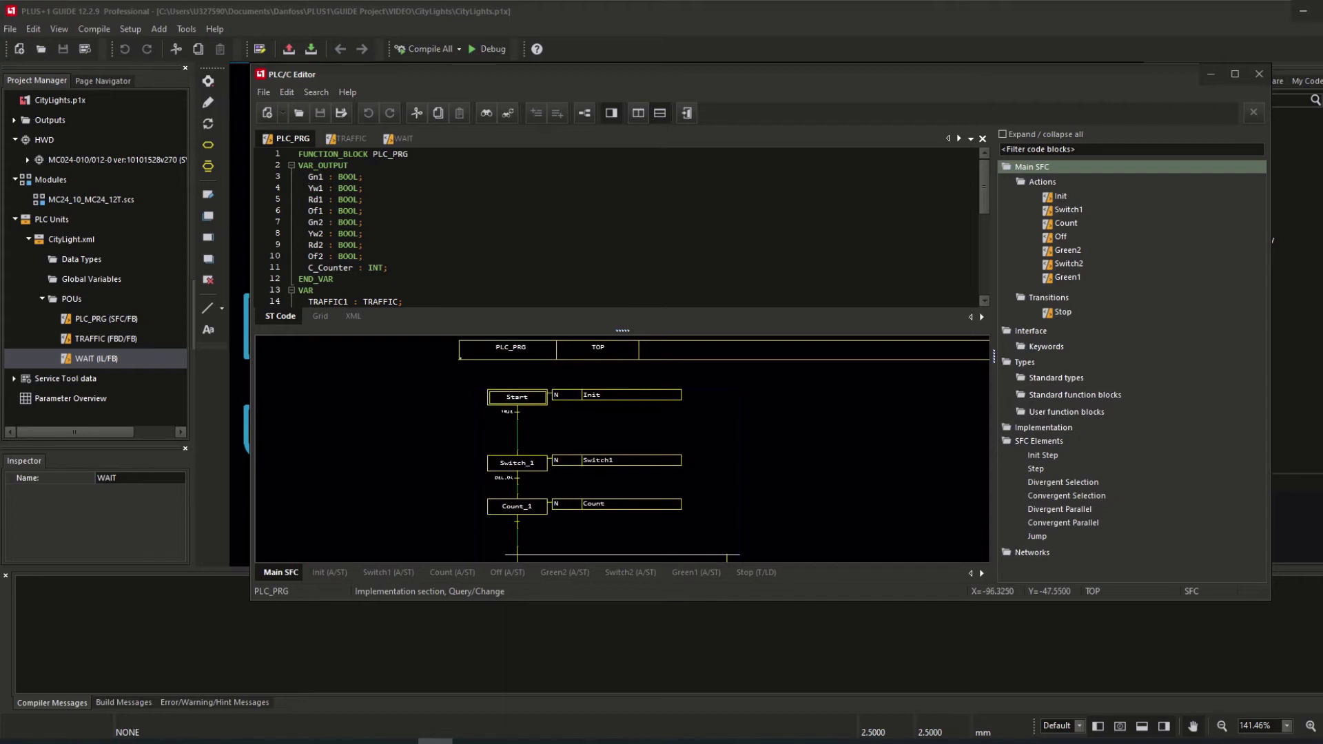
Maximize the PLC/C Editor and centre the chart's header and upper steps
{"action": "double_click", "coordinate": [813, 70]}
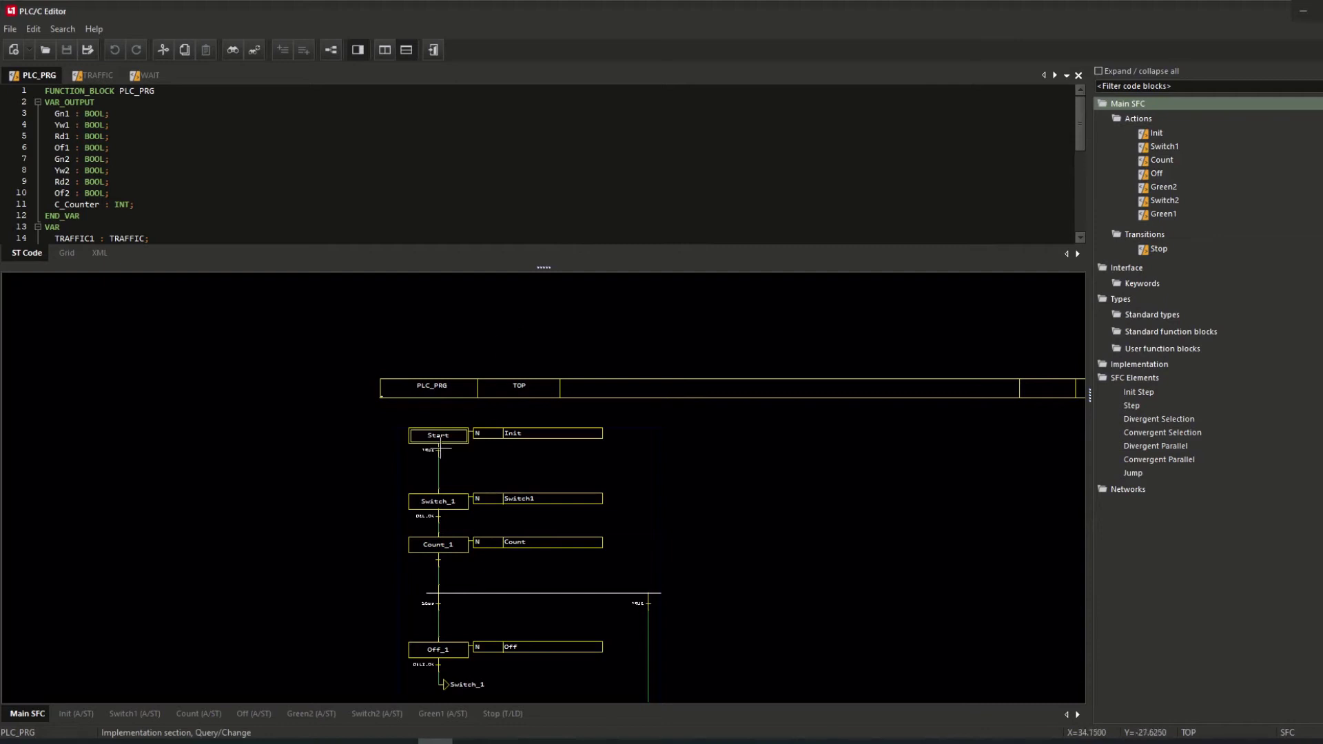
{"action": "left_click_drag", "start_coordinate": [379, 468], "coordinate": [310, 430]}
{"action": "scroll", "coordinate": [310, 430], "scroll_direction": "up", "scroll_amount": 2}
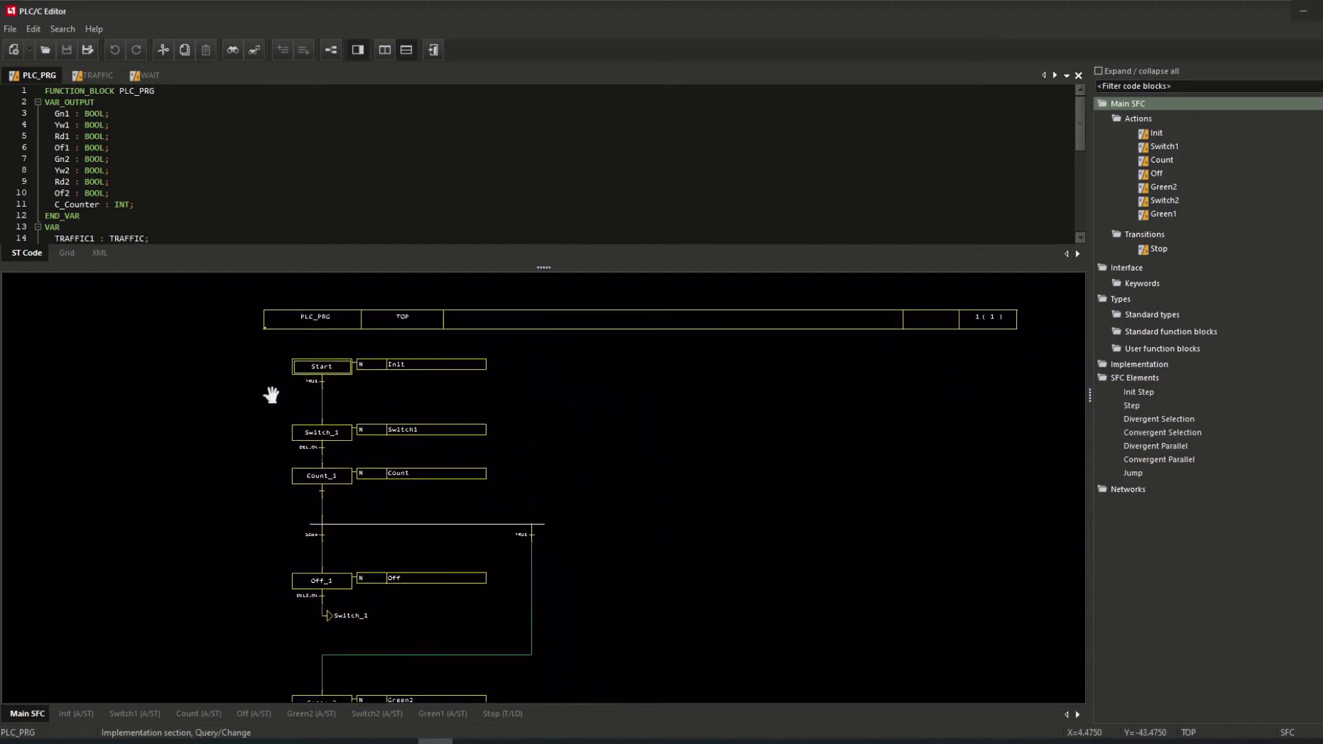
{"action": "scroll", "coordinate": [272, 393], "scroll_direction": "up", "scroll_amount": 1}
{"action": "scroll", "coordinate": [283, 365], "scroll_direction": "up", "scroll_amount": 2}
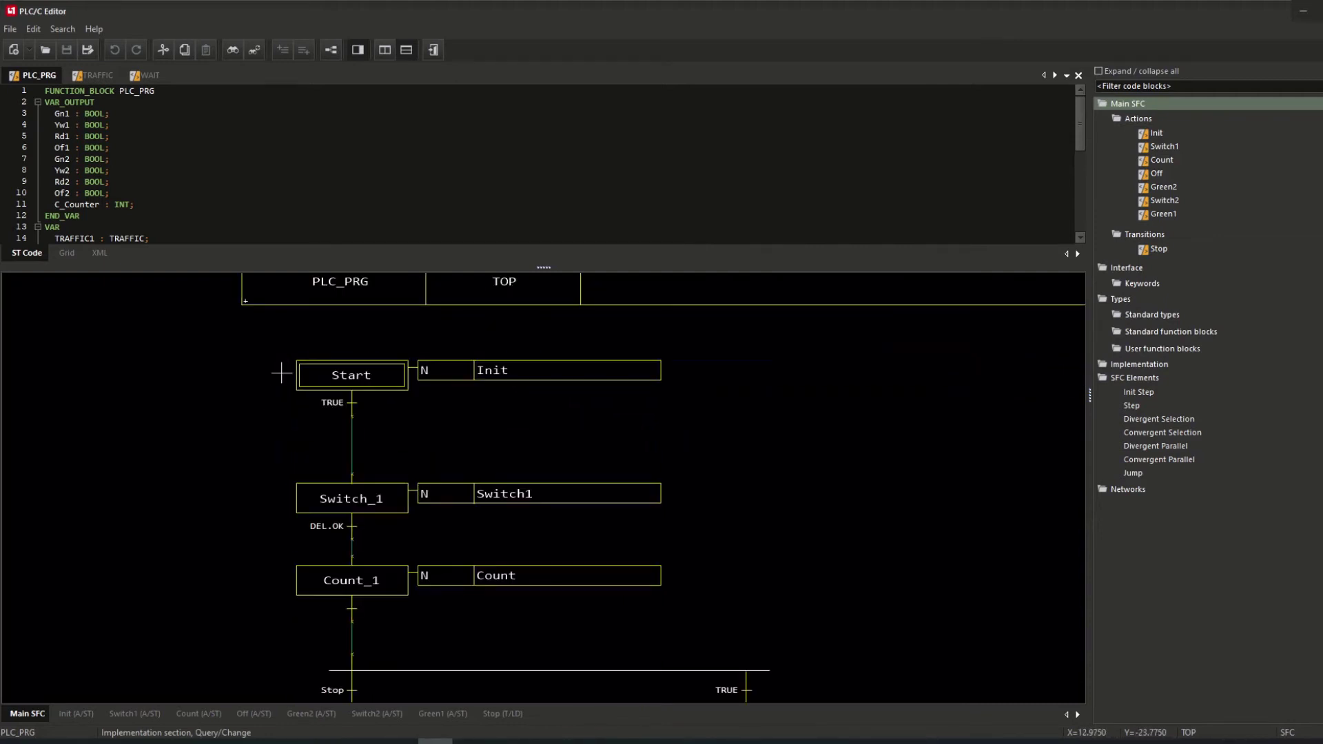
{"action": "left_click_drag", "start_coordinate": [260, 347], "coordinate": [385, 403]}
{"action": "double_click", "coordinate": [391, 387]}
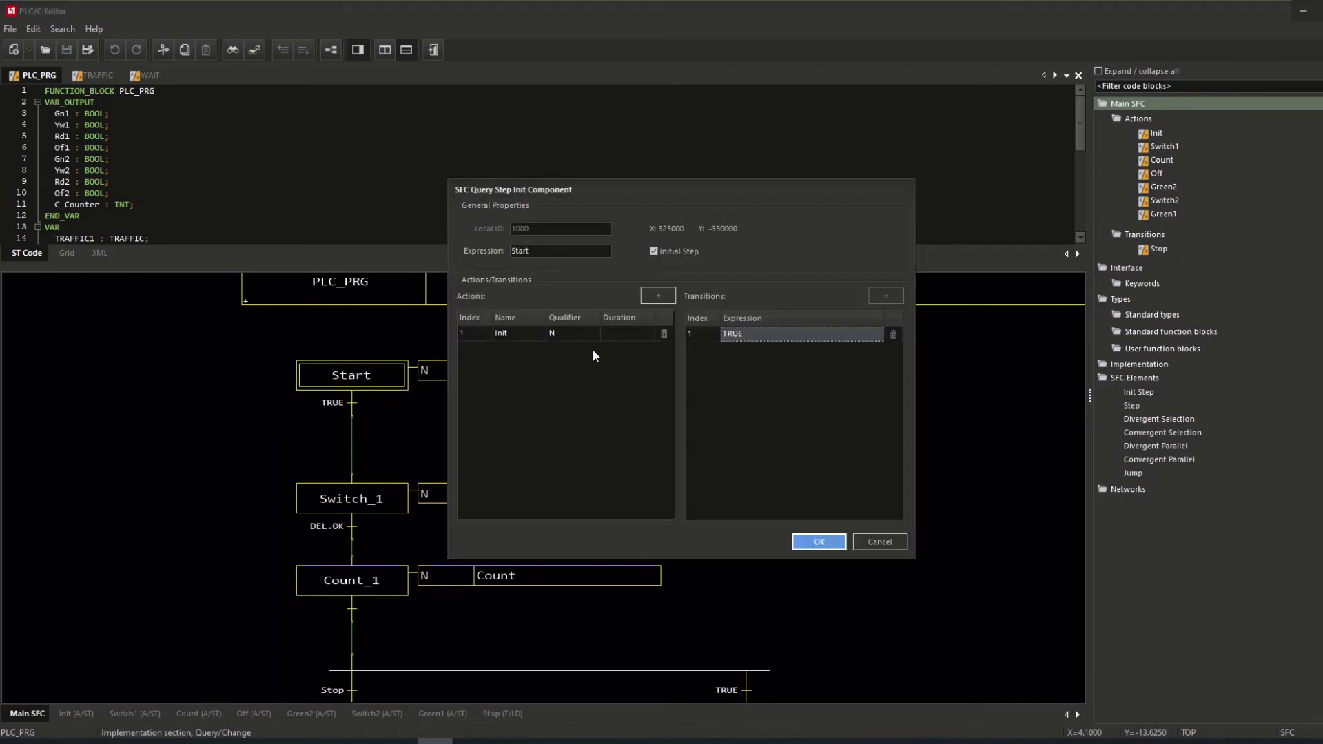
{"action": "left_click", "coordinate": [658, 296]}
{"action": "left_click", "coordinate": [658, 296]}
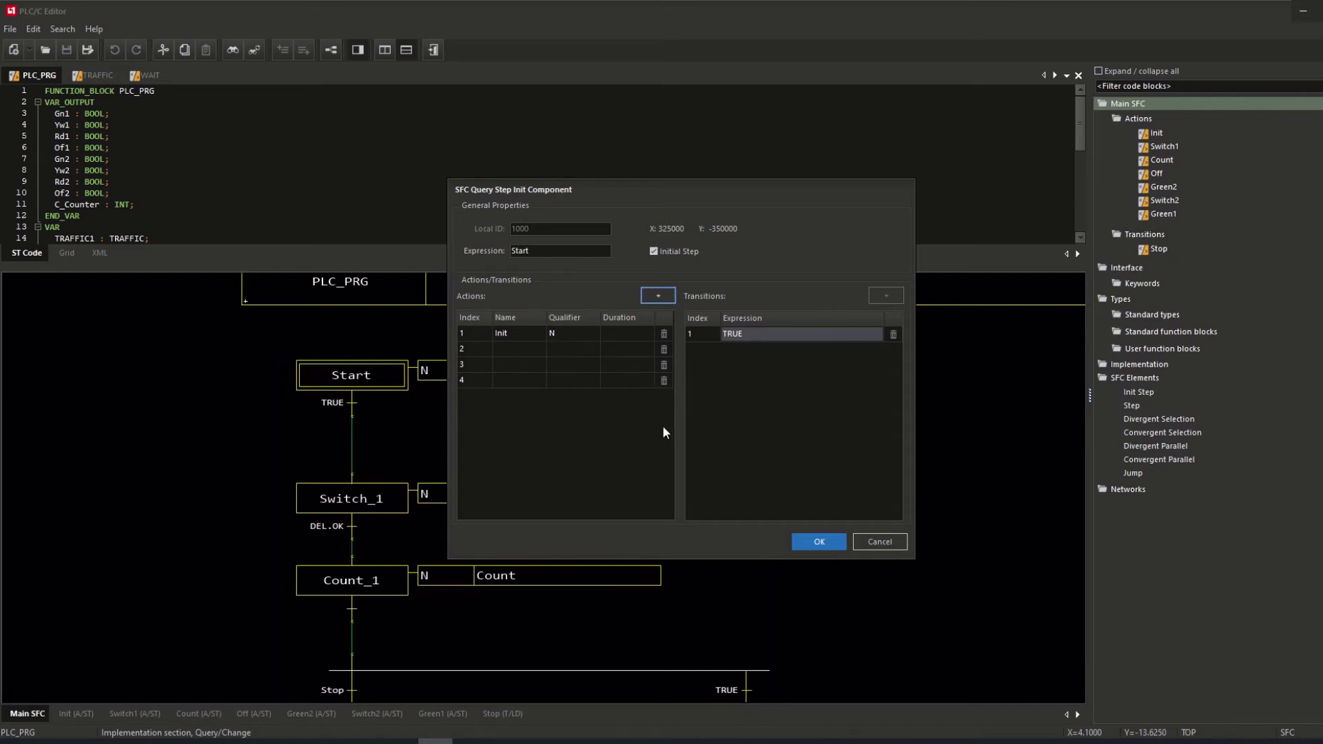
{"action": "left_click", "coordinate": [522, 332]}
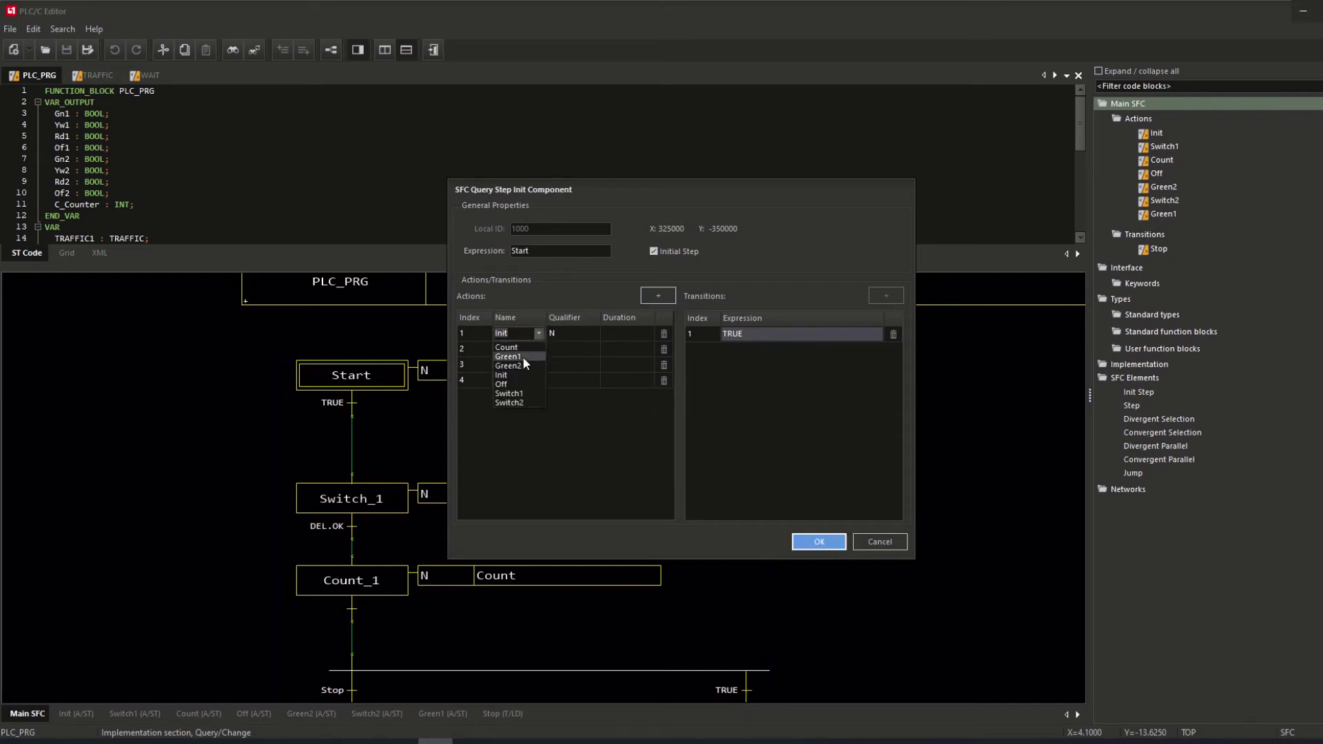
{"action": "left_click", "coordinate": [566, 473]}
{"action": "left_click", "coordinate": [819, 542]}
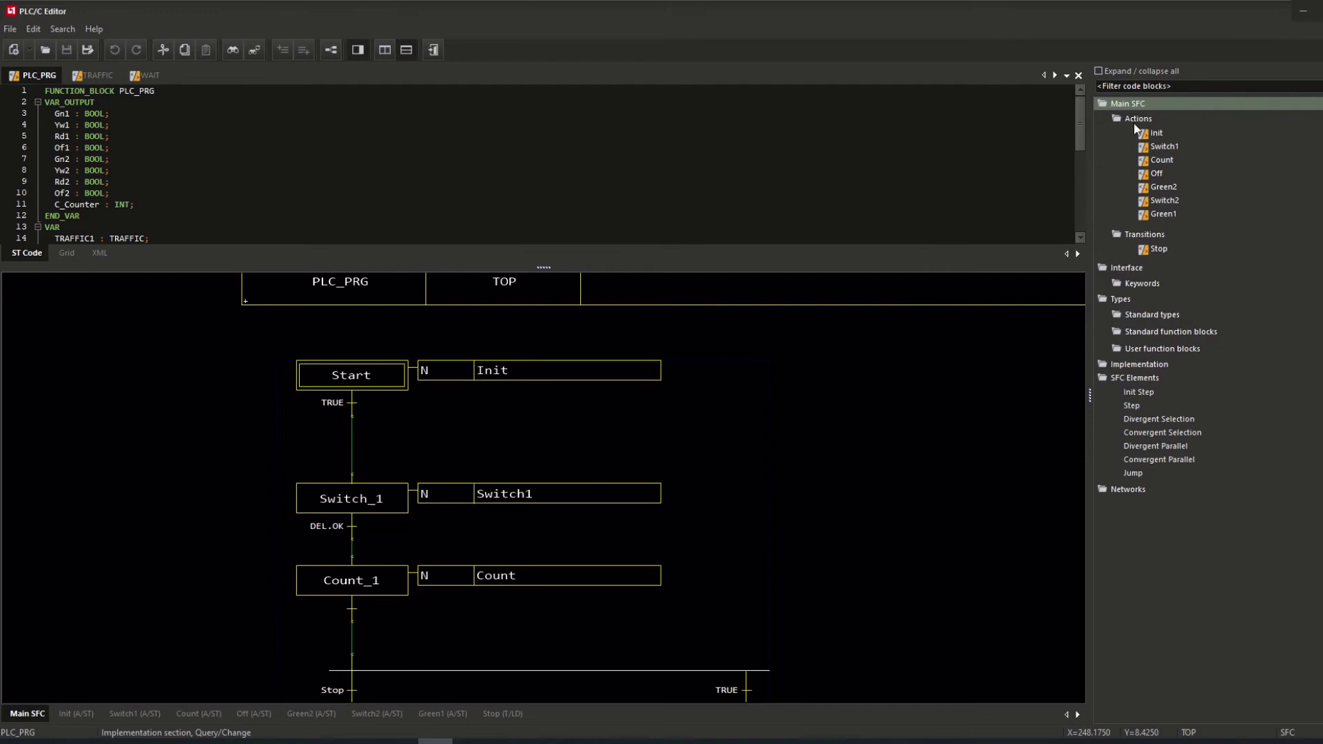
{"action": "right_click", "coordinate": [1137, 119]}
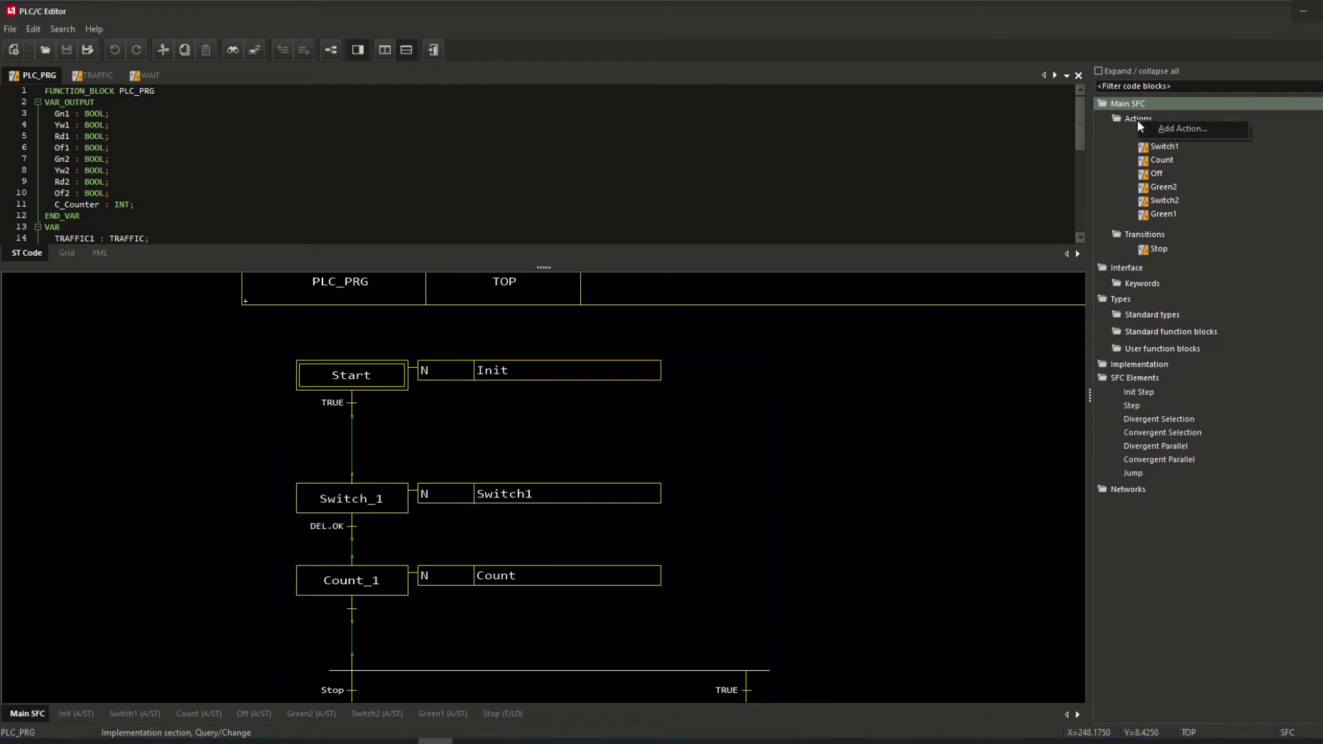
{"action": "left_click", "coordinate": [1193, 130]}
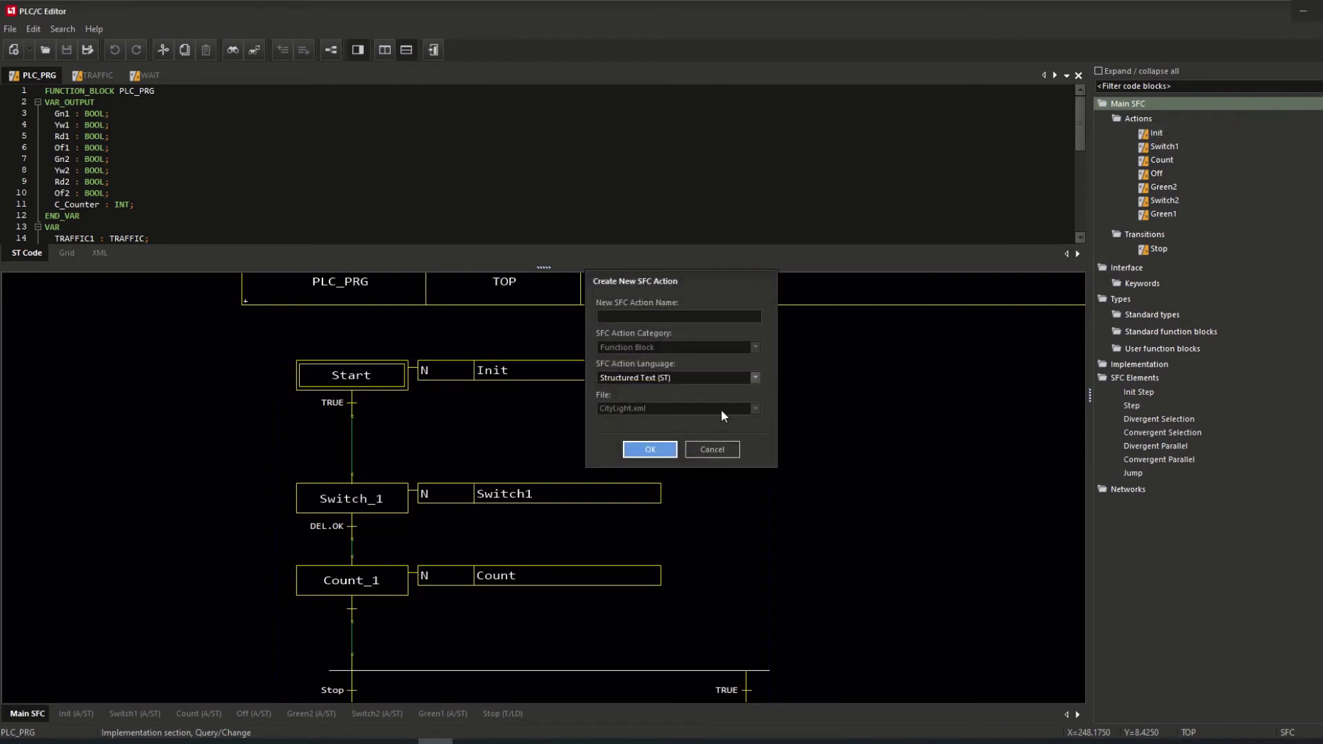
{"action": "left_click", "coordinate": [754, 379]}
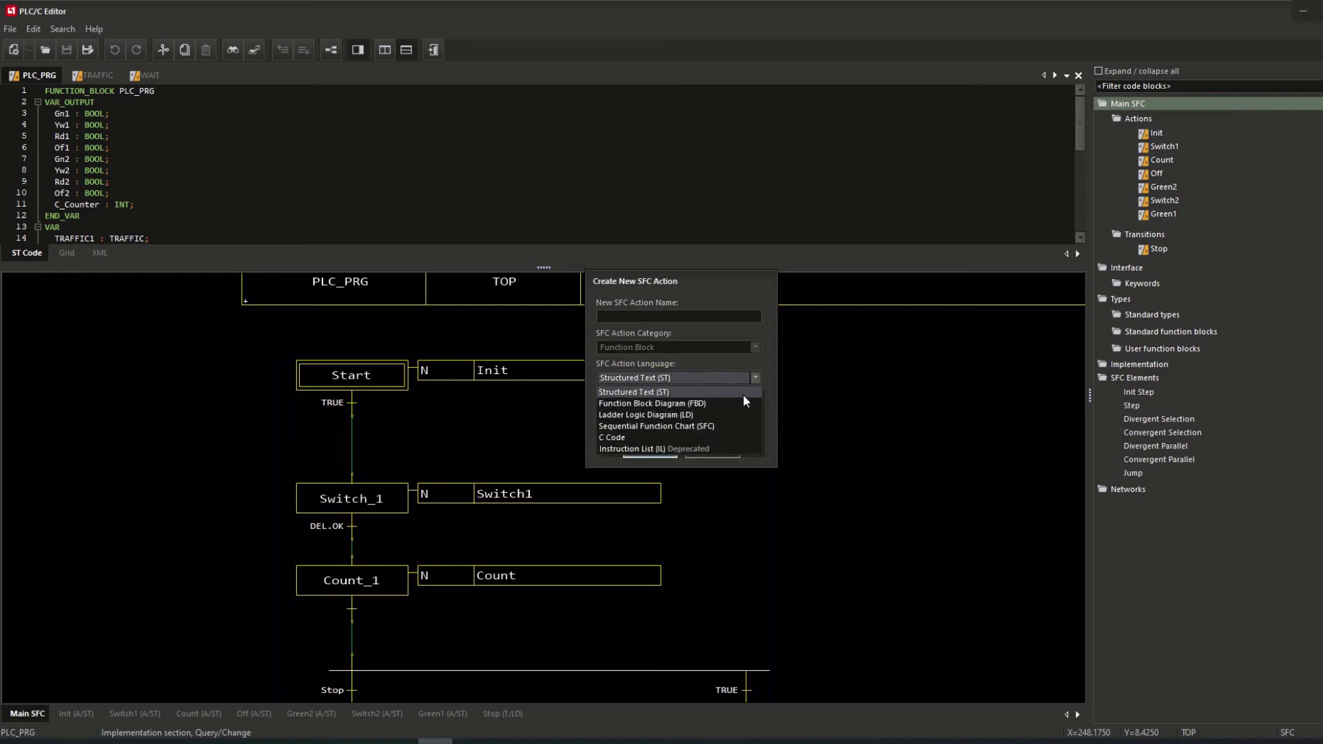
{"action": "left_click", "coordinate": [734, 379]}
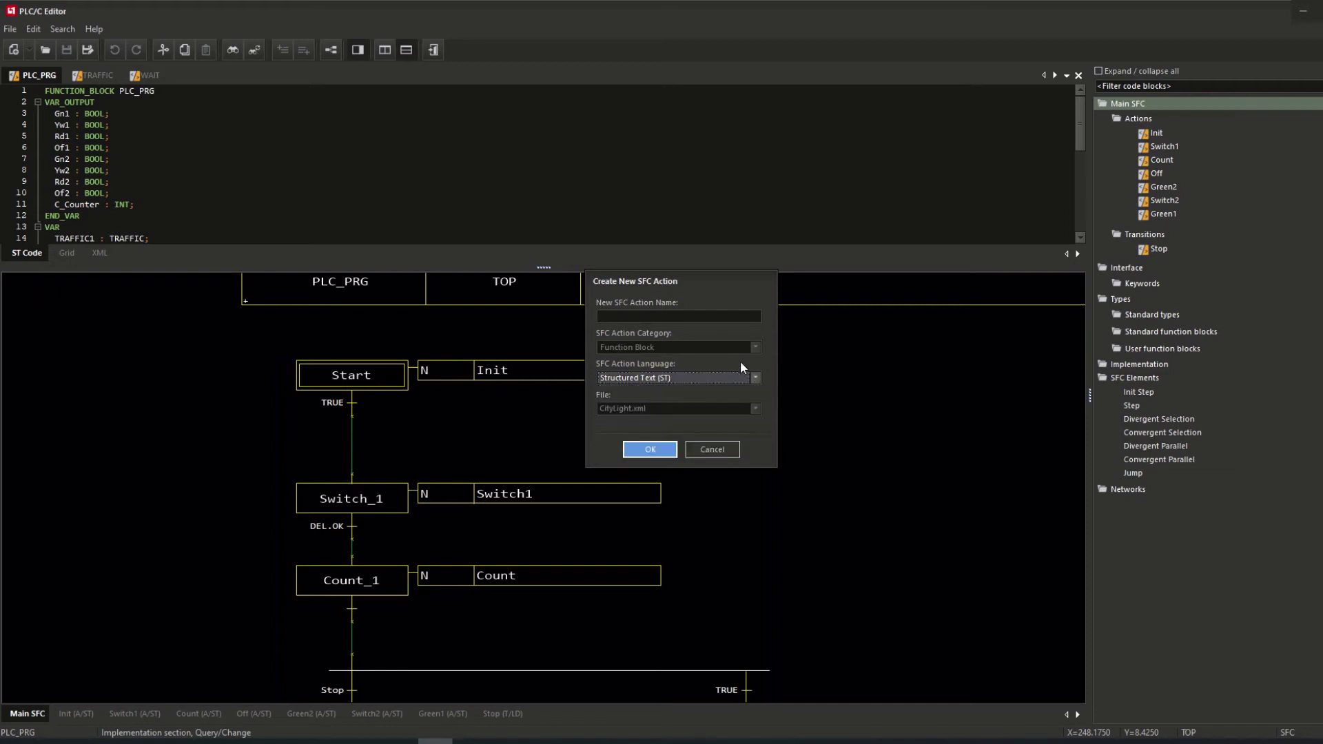
{"action": "left_click", "coordinate": [711, 448]}
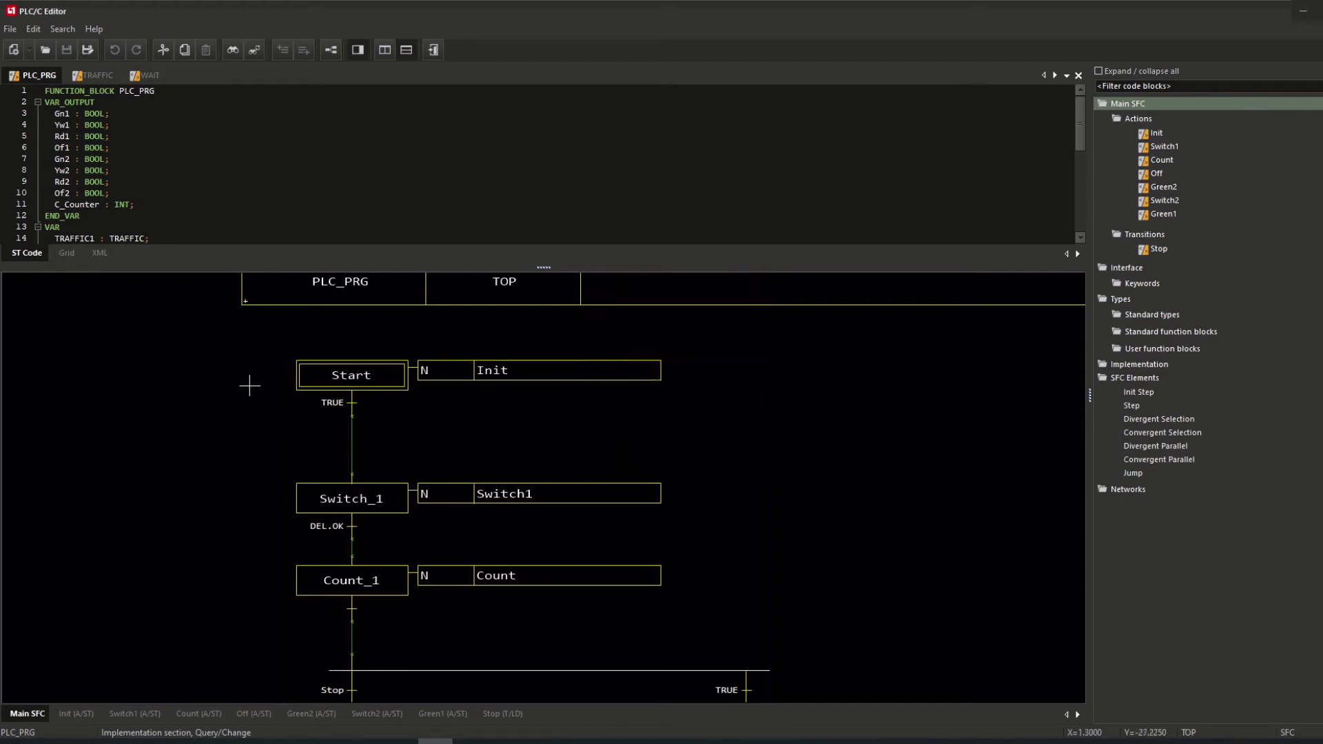
{"action": "double_click", "coordinate": [322, 373]}
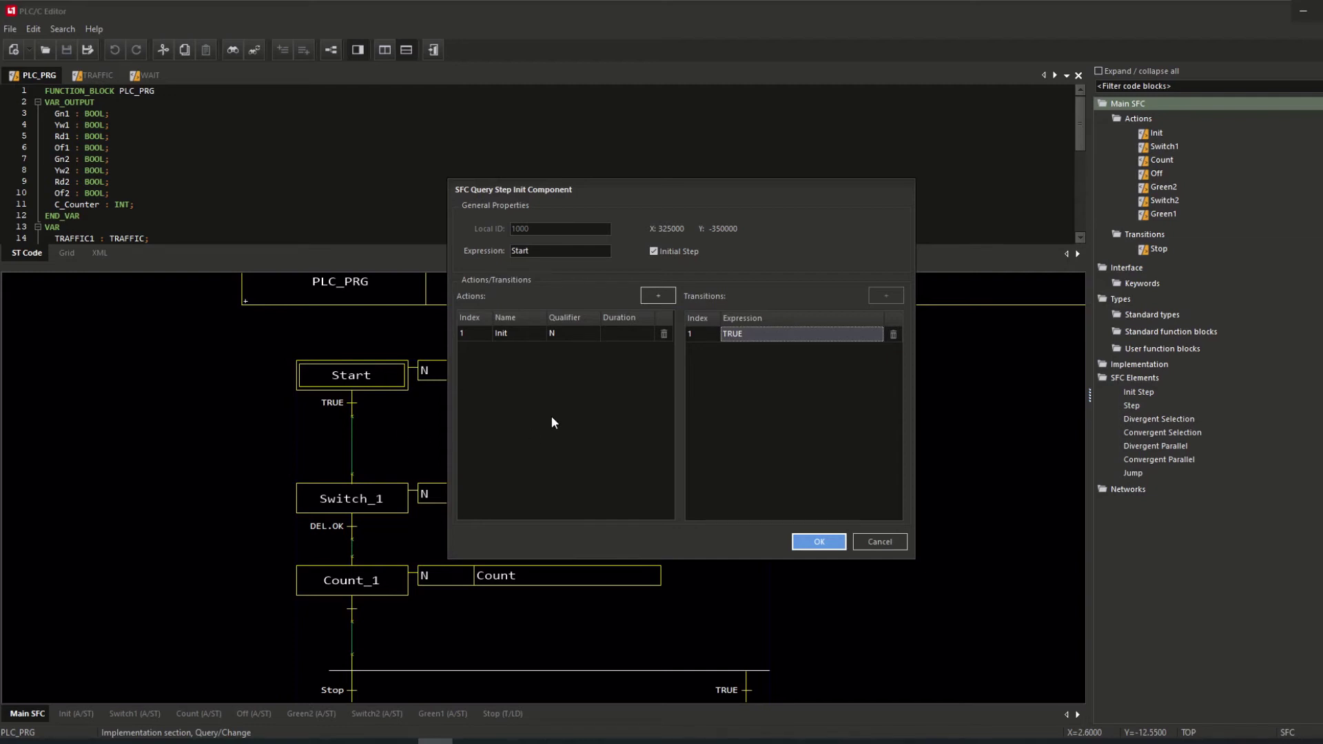
Keep qualifier N for Init and TRUE as the Start transition, then confirm with OK
{"action": "left_click", "coordinate": [570, 332]}
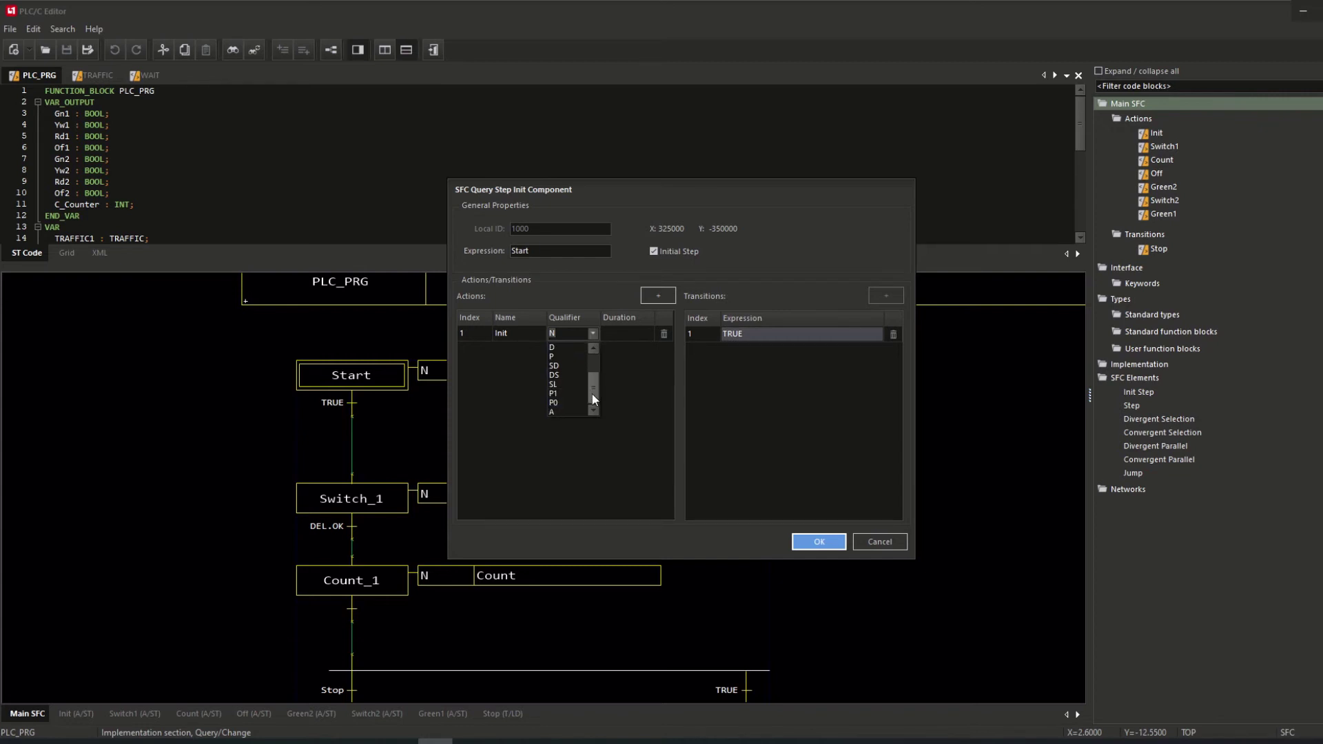
{"action": "left_click_drag", "start_coordinate": [593, 399], "coordinate": [594, 365]}
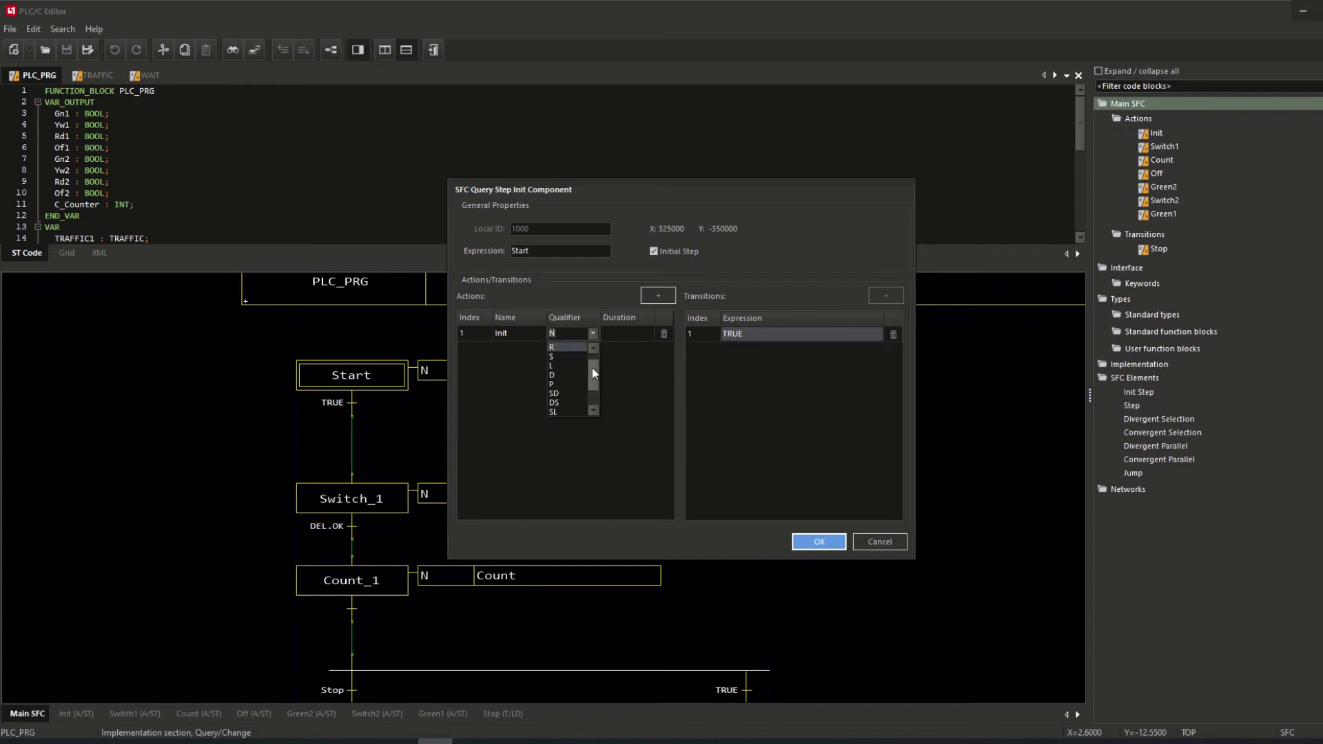
{"action": "left_click", "coordinate": [736, 384]}
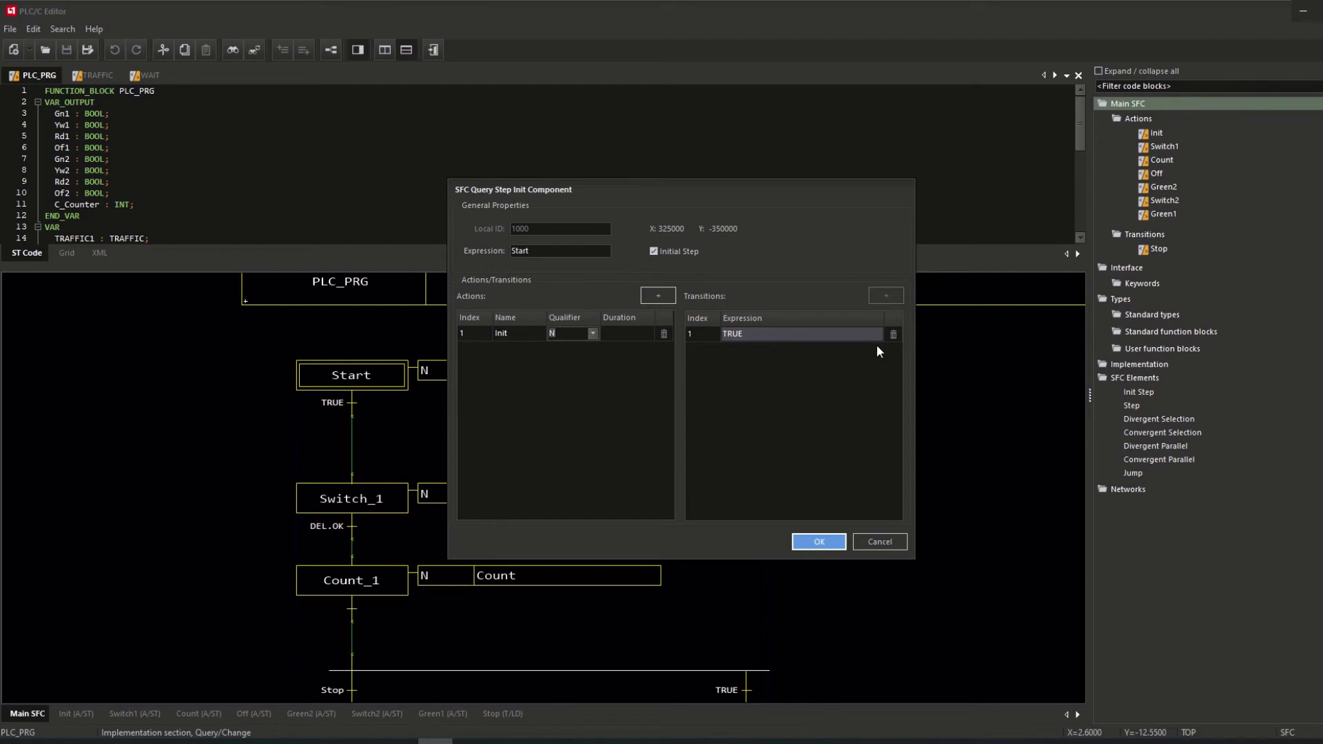
{"action": "left_click", "coordinate": [829, 333]}
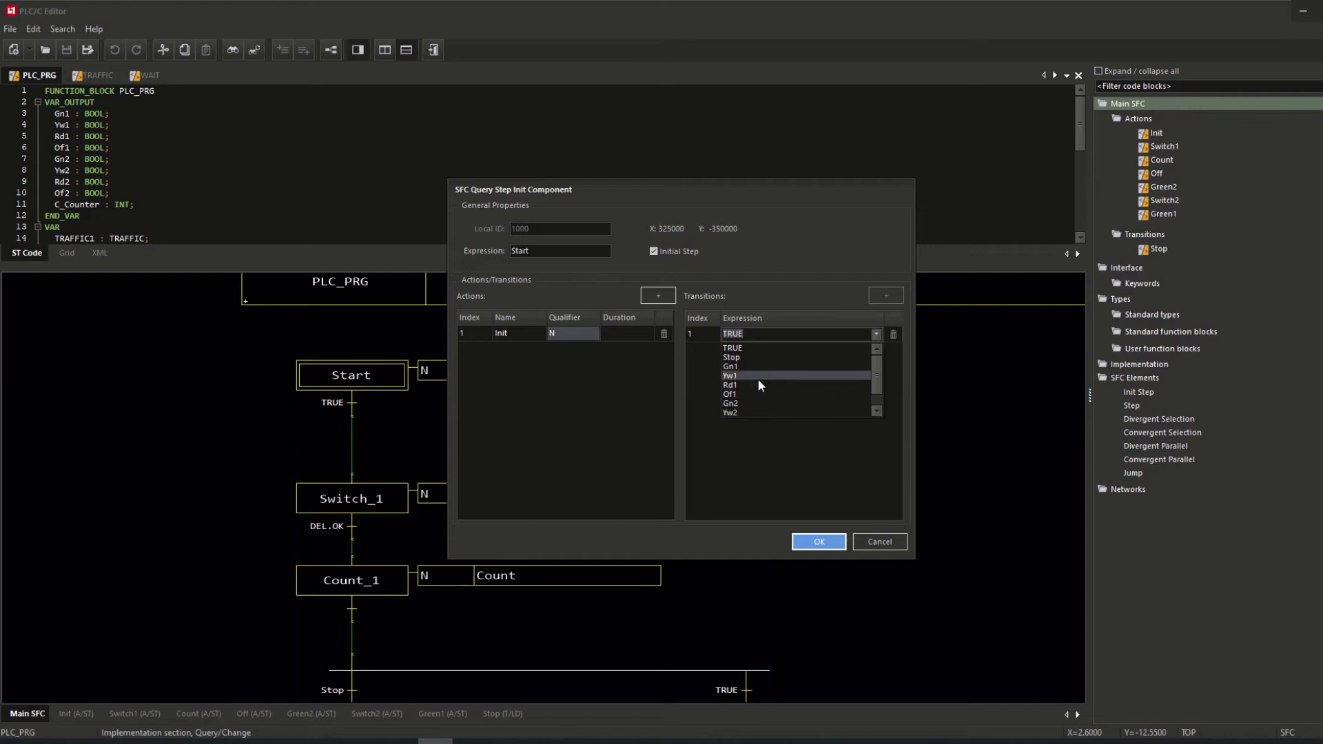
{"action": "left_click_drag", "start_coordinate": [878, 373], "coordinate": [878, 383]}
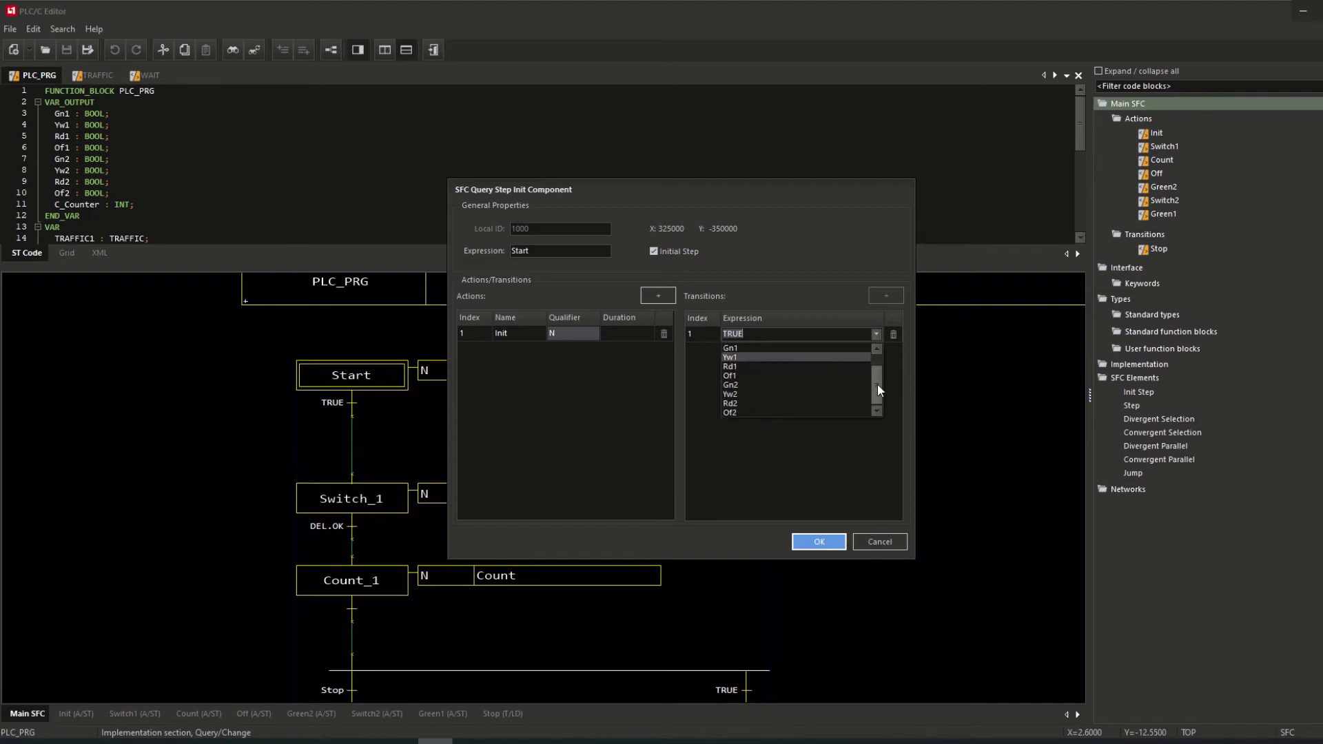
{"action": "left_click", "coordinate": [859, 466]}
{"action": "left_click", "coordinate": [876, 540]}
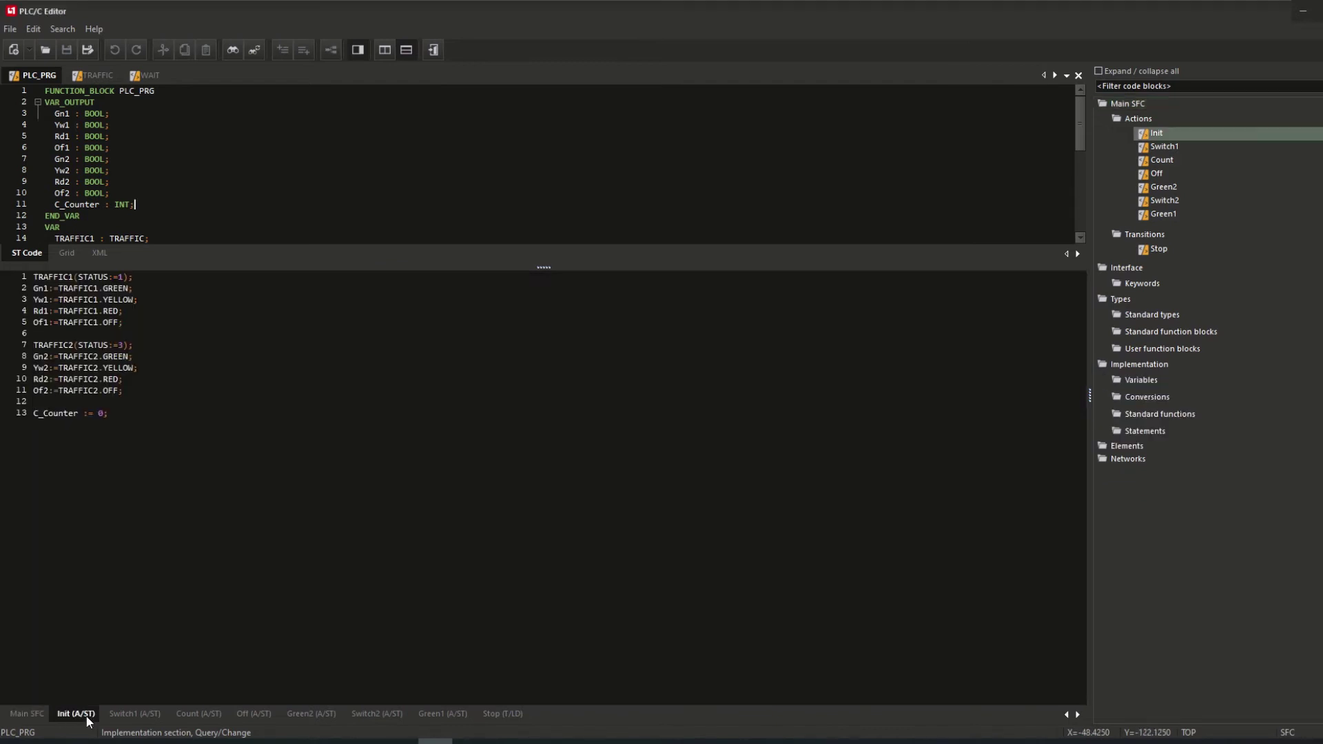
Open the Init (A/ST) action with all declarations shown and request code completion on line 1
{"action": "left_click", "coordinate": [85, 717]}
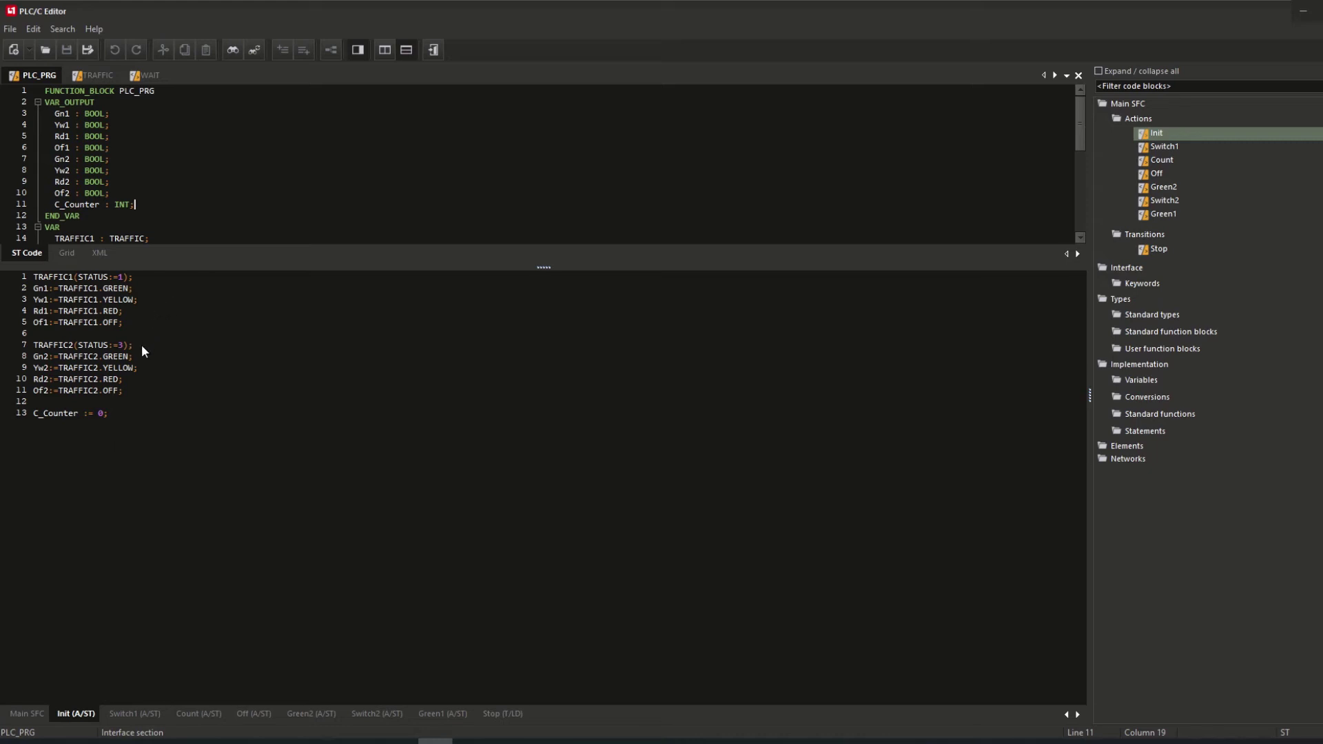
{"action": "left_click_drag", "start_coordinate": [543, 267], "coordinate": [544, 336]}
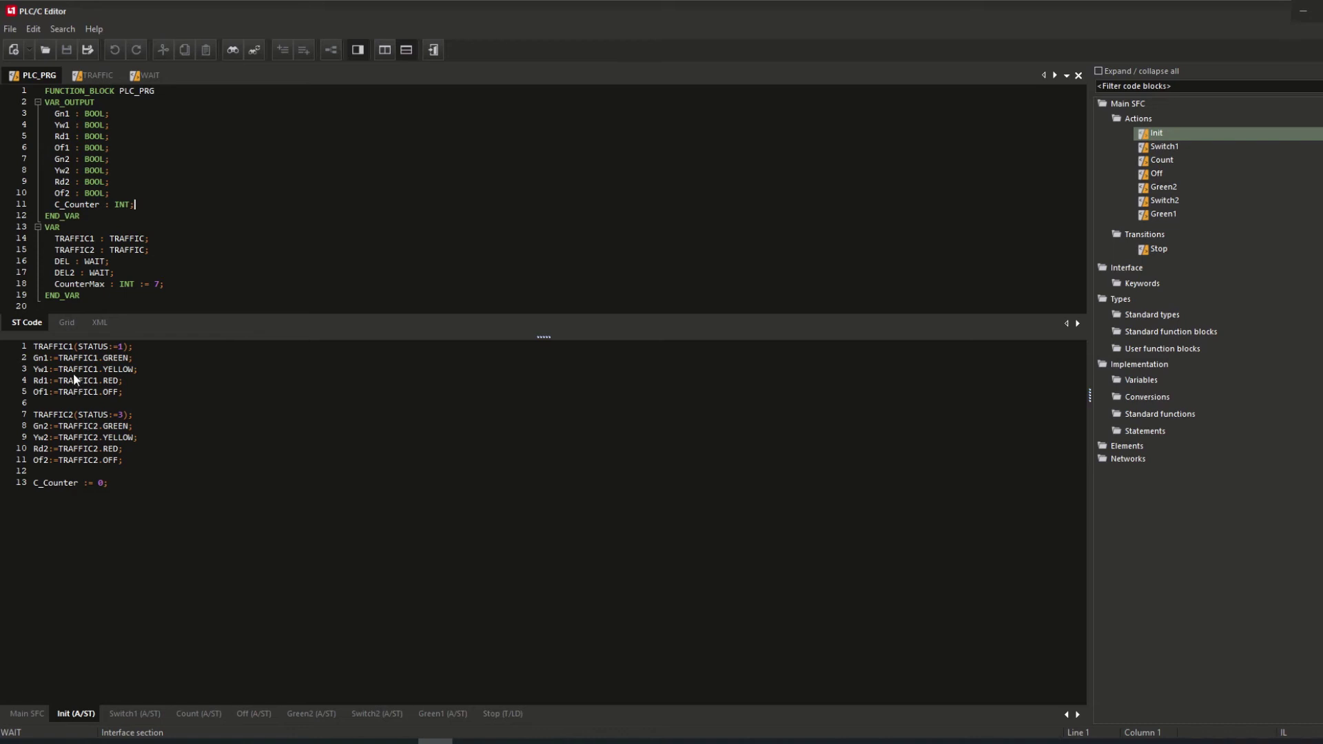
{"action": "left_click", "coordinate": [79, 347]}
{"action": "key", "text": "ctrl+space"}
{"action": "key", "text": "Left"}
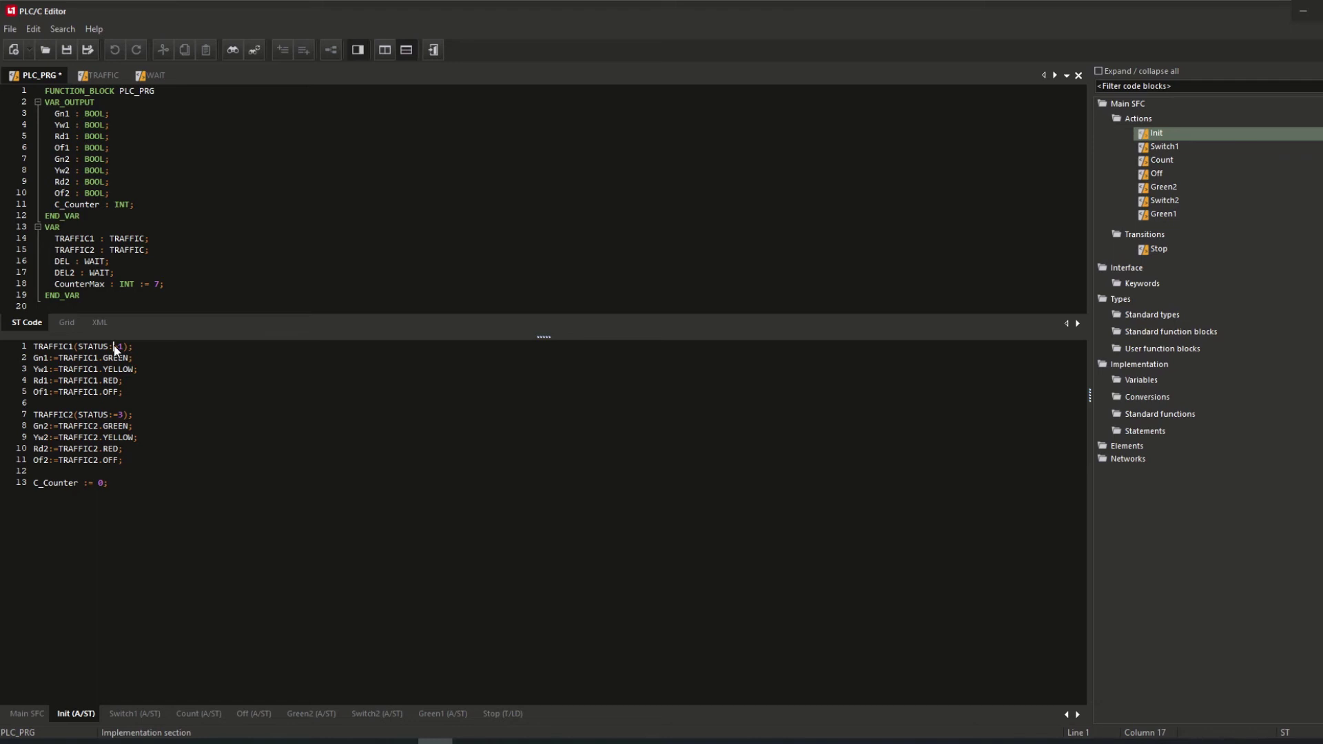
Browse the function and DE autocomplete suggestions, dismiss them, and switch to the Main SFC tab
{"action": "key", "text": "ctrl+space"}
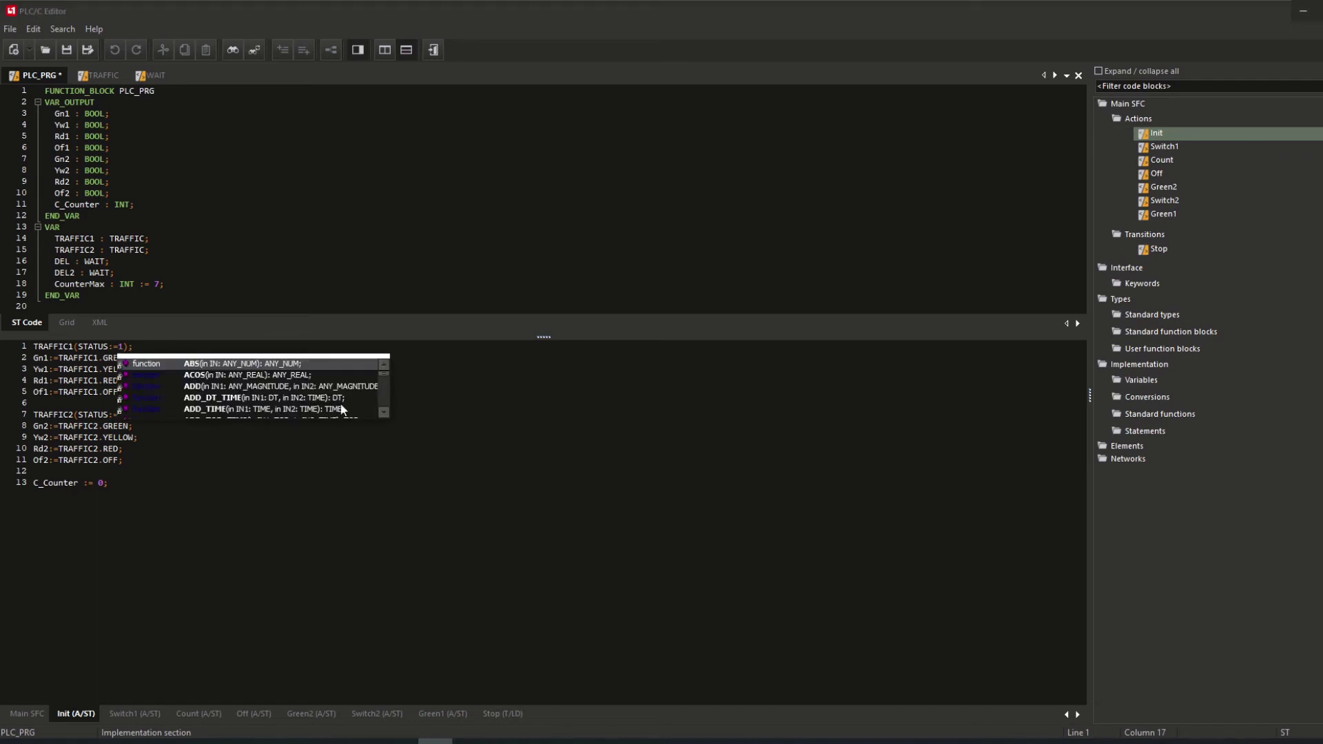
{"action": "left_click_drag", "start_coordinate": [379, 374], "coordinate": [382, 394]}
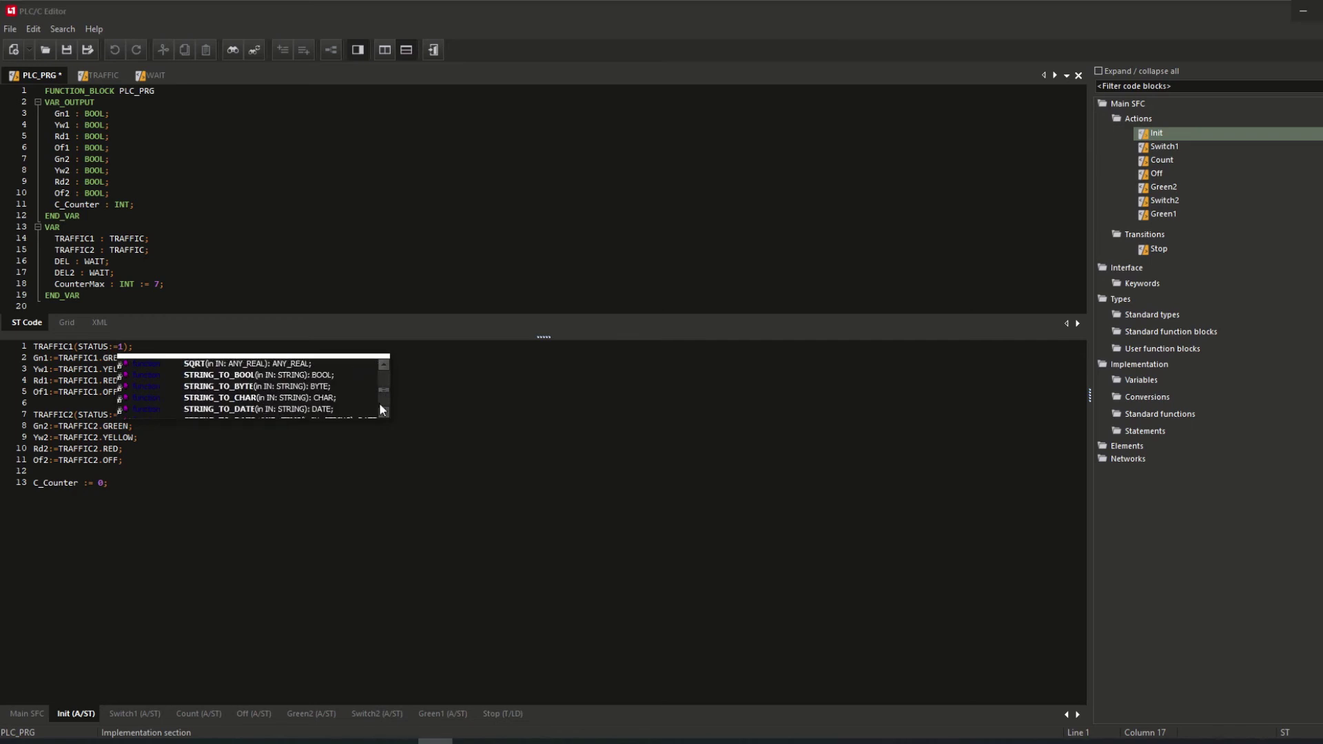
{"action": "left_click", "coordinate": [364, 474]}
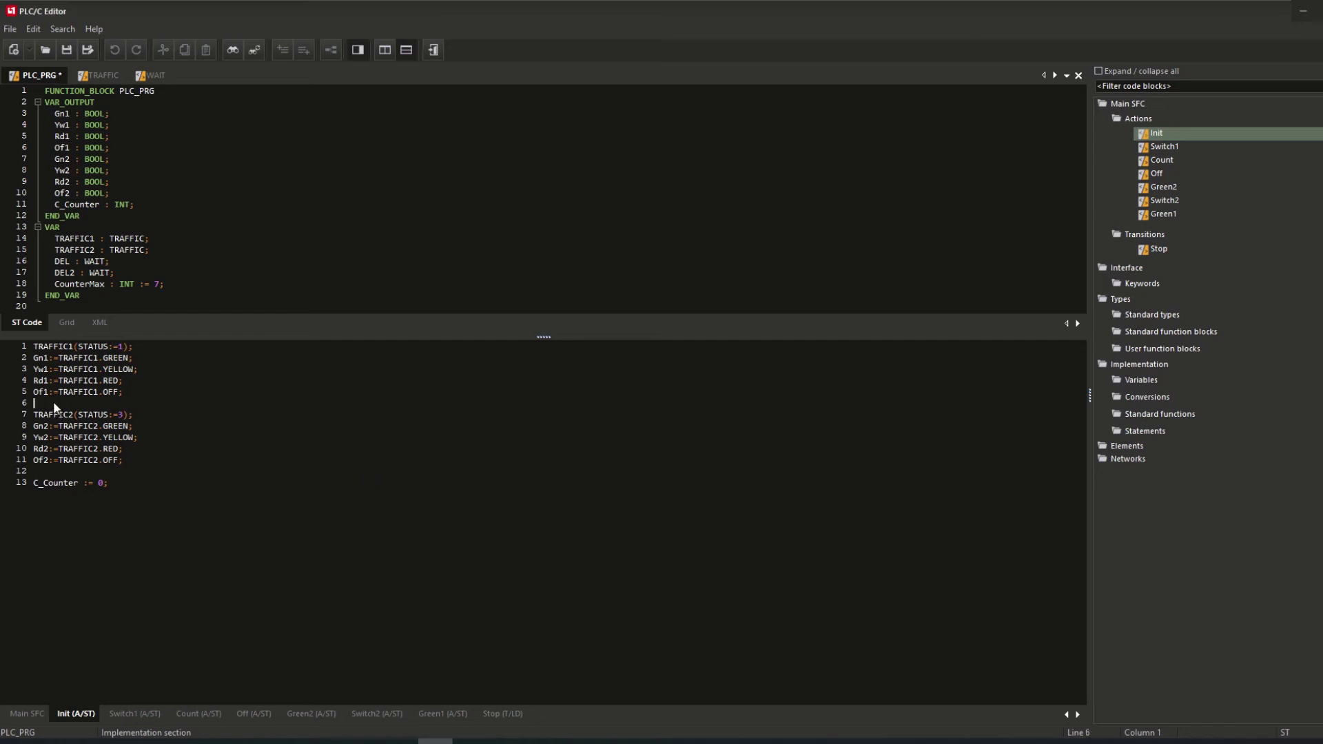
{"action": "type", "text": "DEL"}
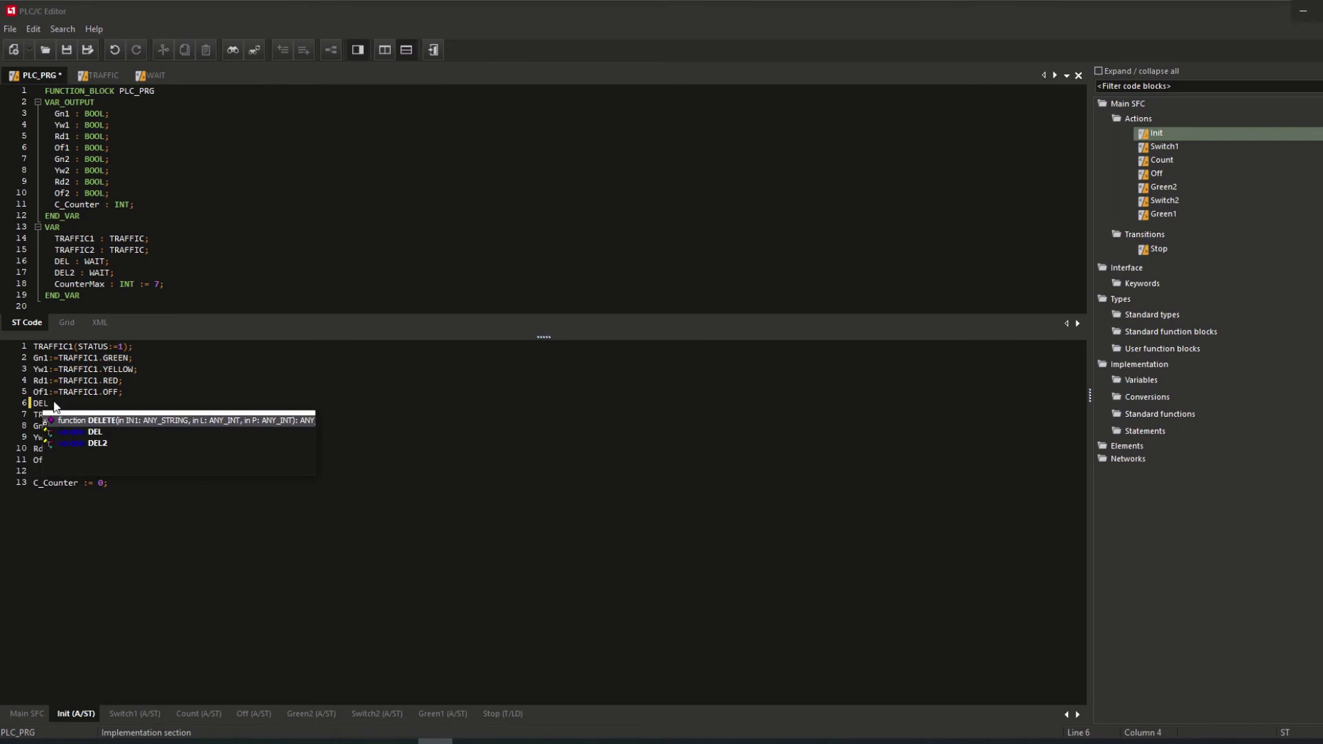
{"action": "left_click", "coordinate": [271, 541]}
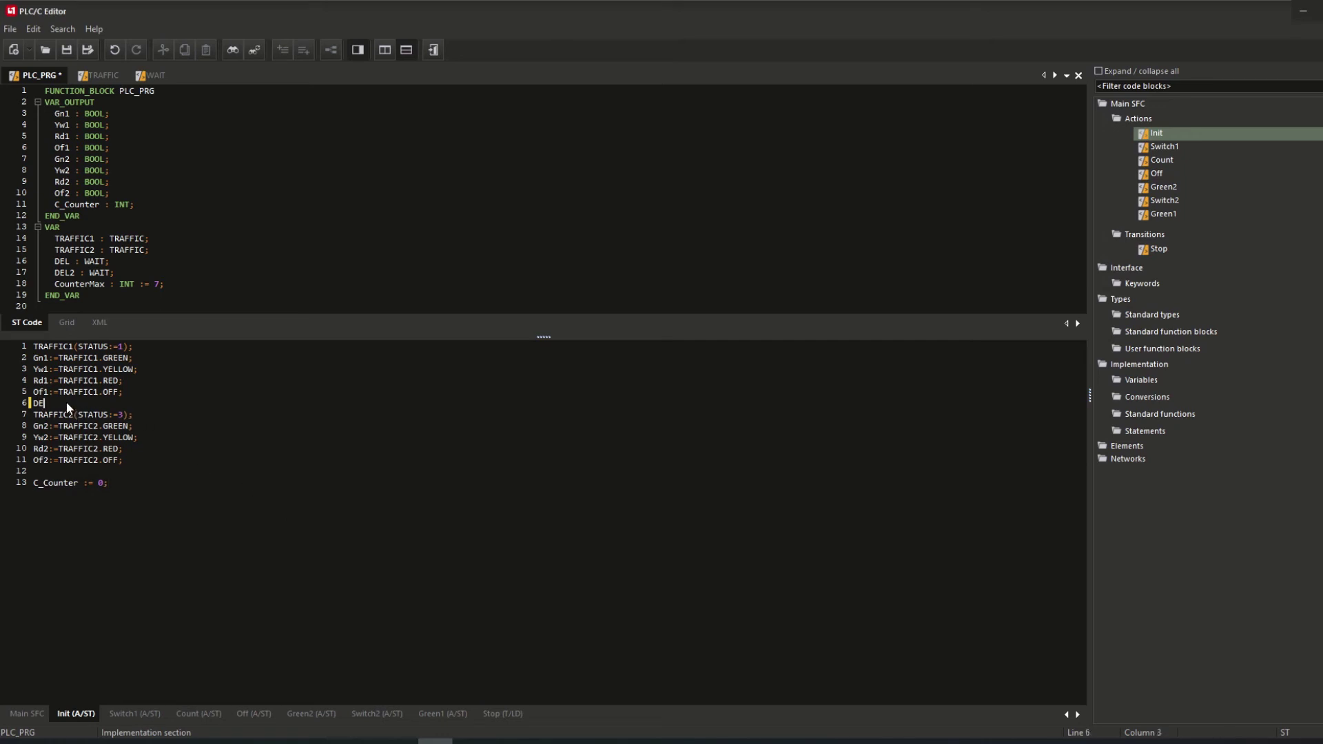
{"action": "left_click", "coordinate": [27, 713]}
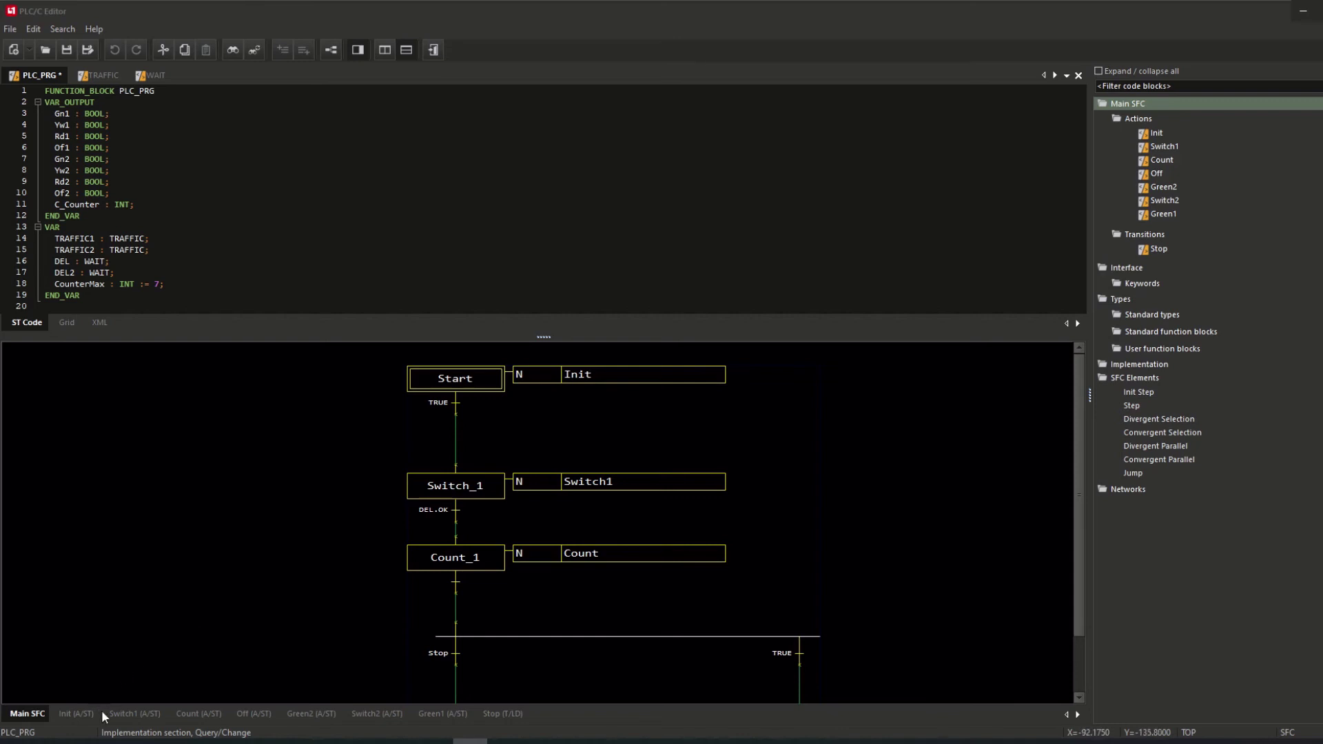
{"action": "left_click", "coordinate": [123, 714]}
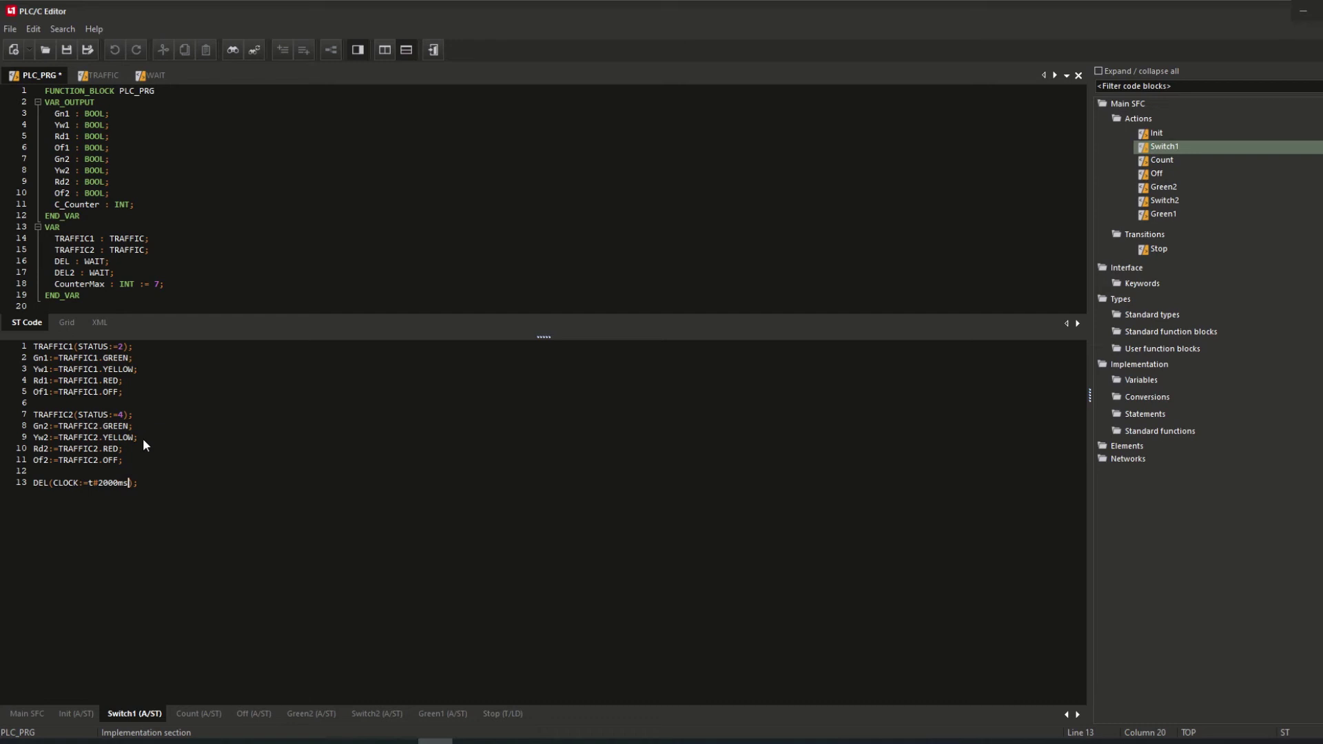
{"action": "left_click_drag", "start_coordinate": [141, 485], "coordinate": [90, 485]}
{"action": "left_click", "coordinate": [167, 516]}
{"action": "left_click", "coordinate": [29, 714]}
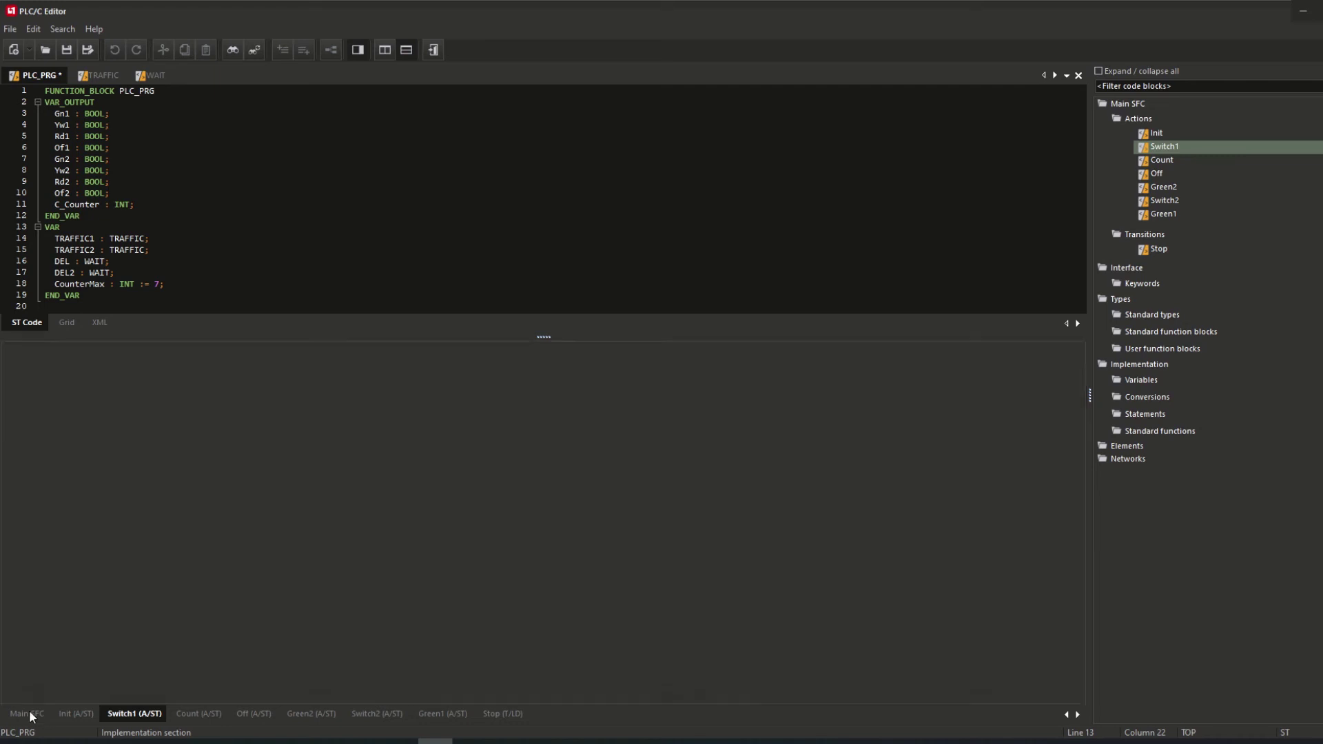
{"action": "scroll", "coordinate": [415, 438], "scroll_direction": "up", "scroll_amount": 2}
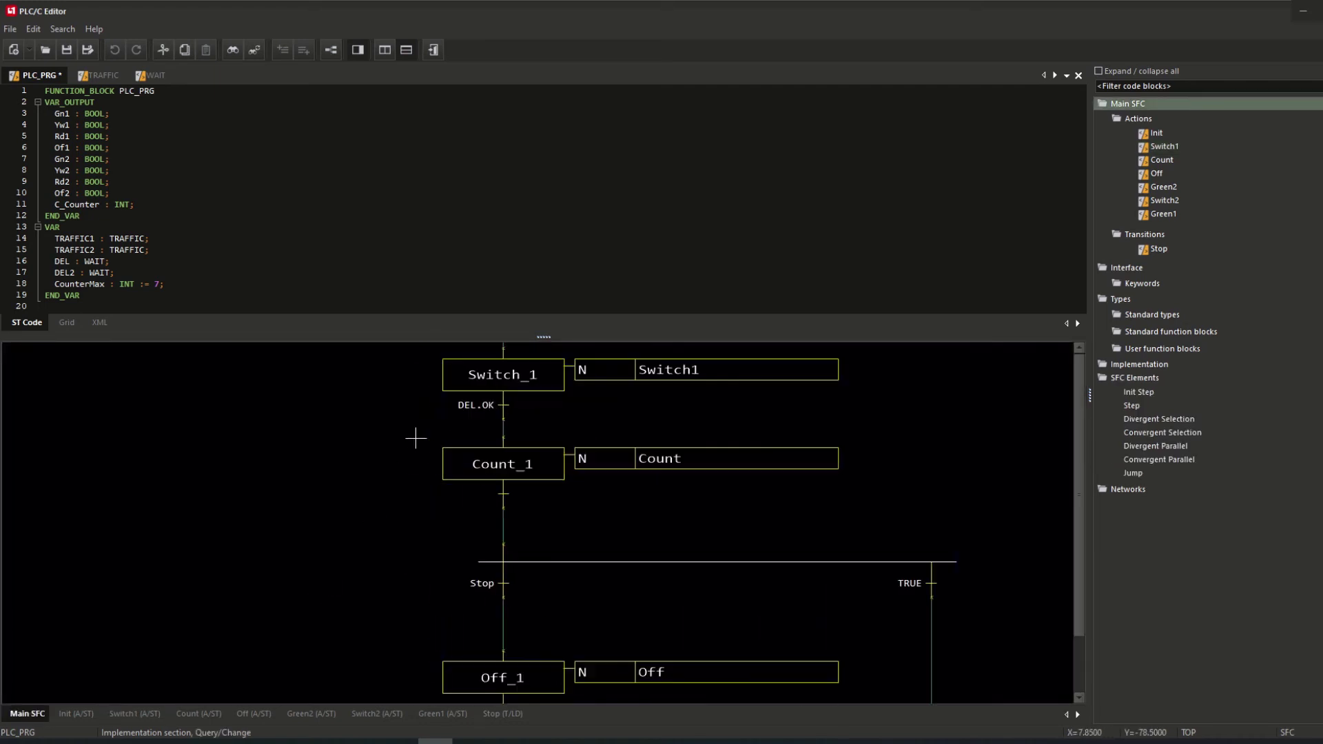
{"action": "left_click", "coordinate": [210, 714]}
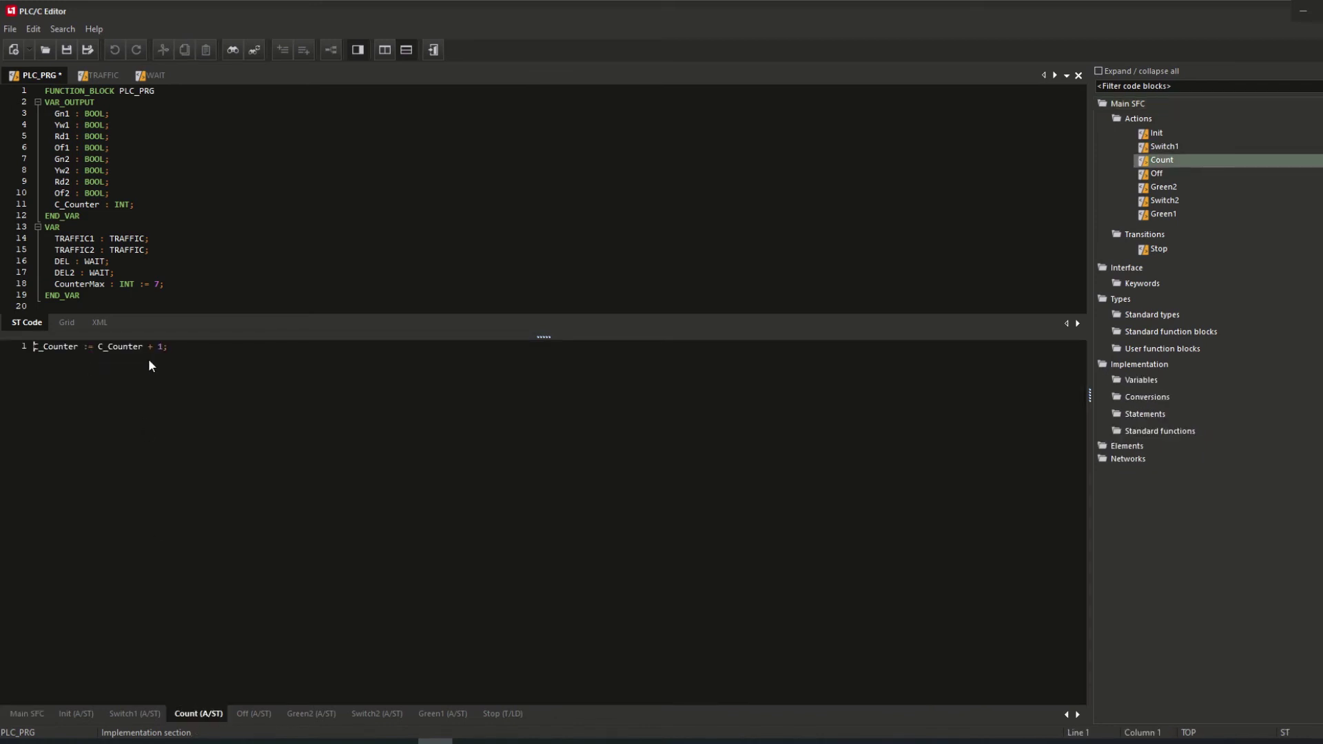
{"action": "left_click", "coordinate": [29, 714]}
{"action": "scroll", "coordinate": [337, 496], "scroll_direction": "up", "scroll_amount": 2}
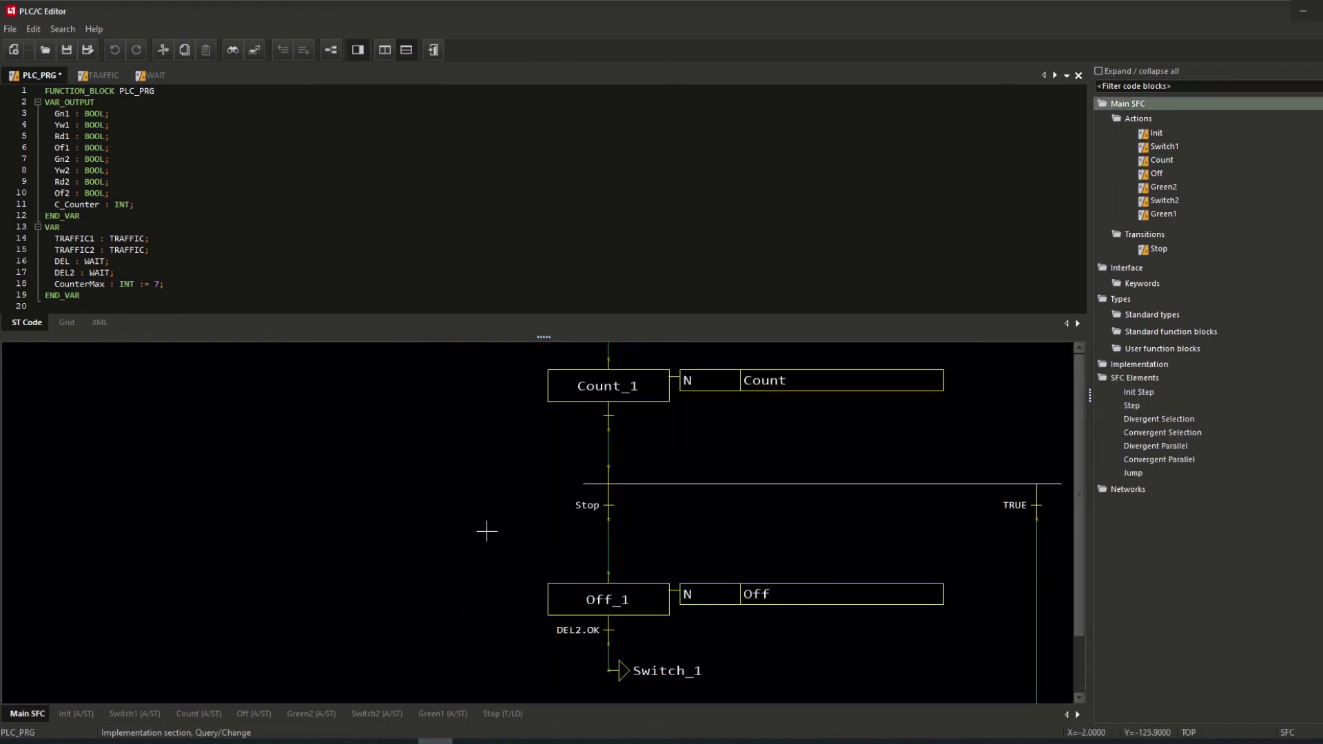
Review the Stop transition's ladder network checking C_Counter > CounterMax
{"action": "left_click_drag", "start_coordinate": [484, 531], "coordinate": [269, 539]}
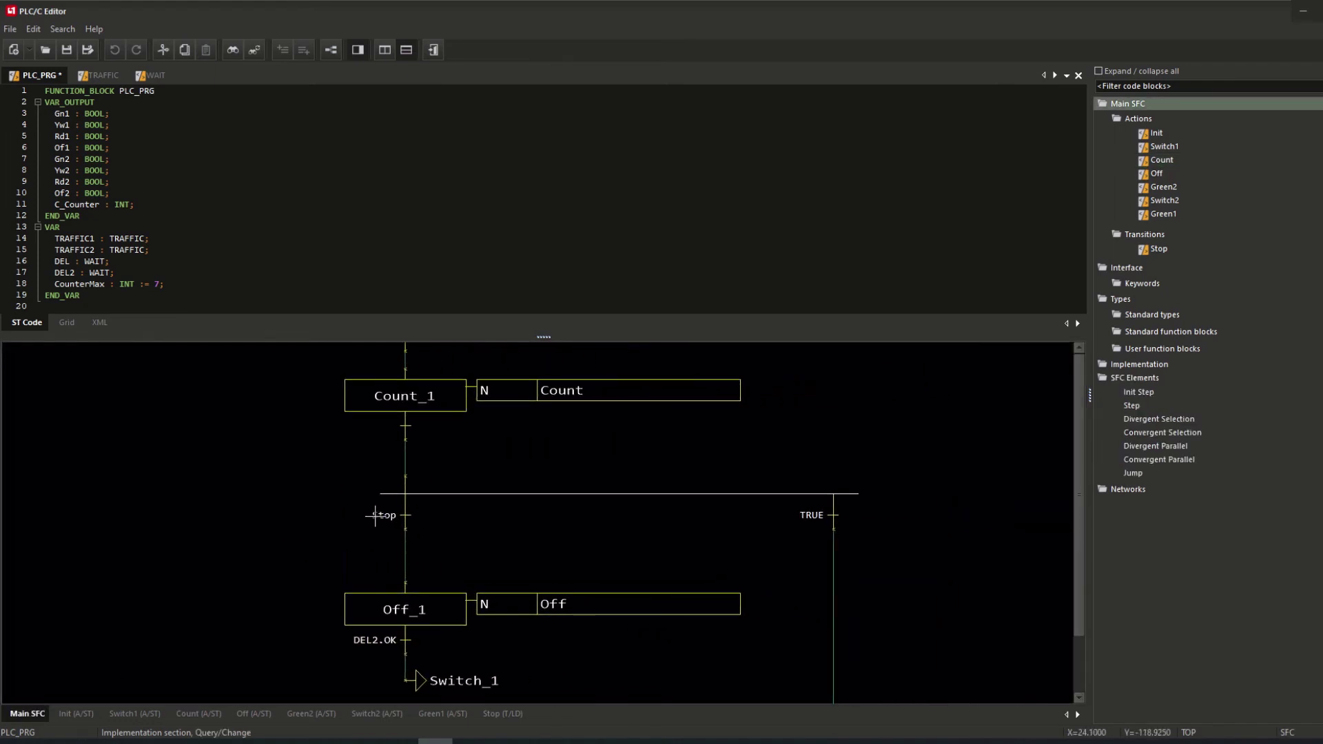
{"action": "left_click", "coordinate": [508, 715]}
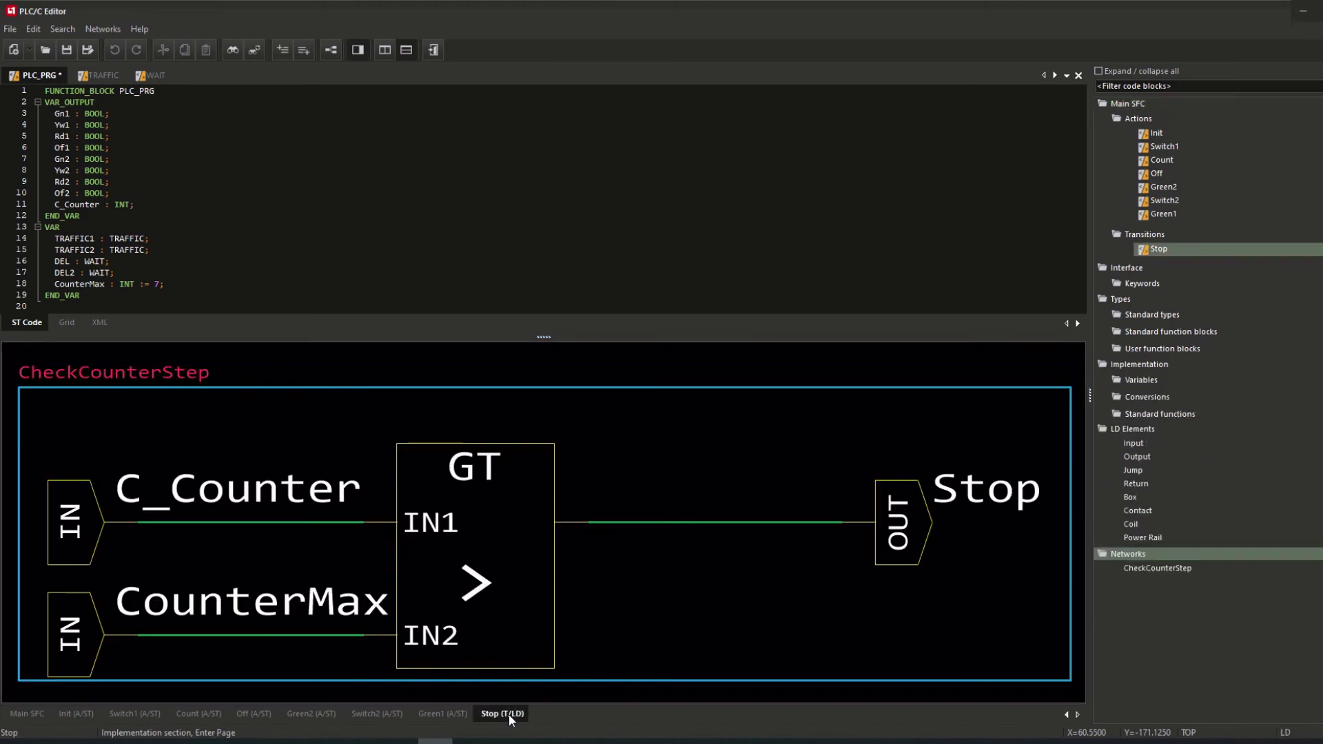
{"action": "scroll", "coordinate": [487, 622], "scroll_direction": "down", "scroll_amount": 1}
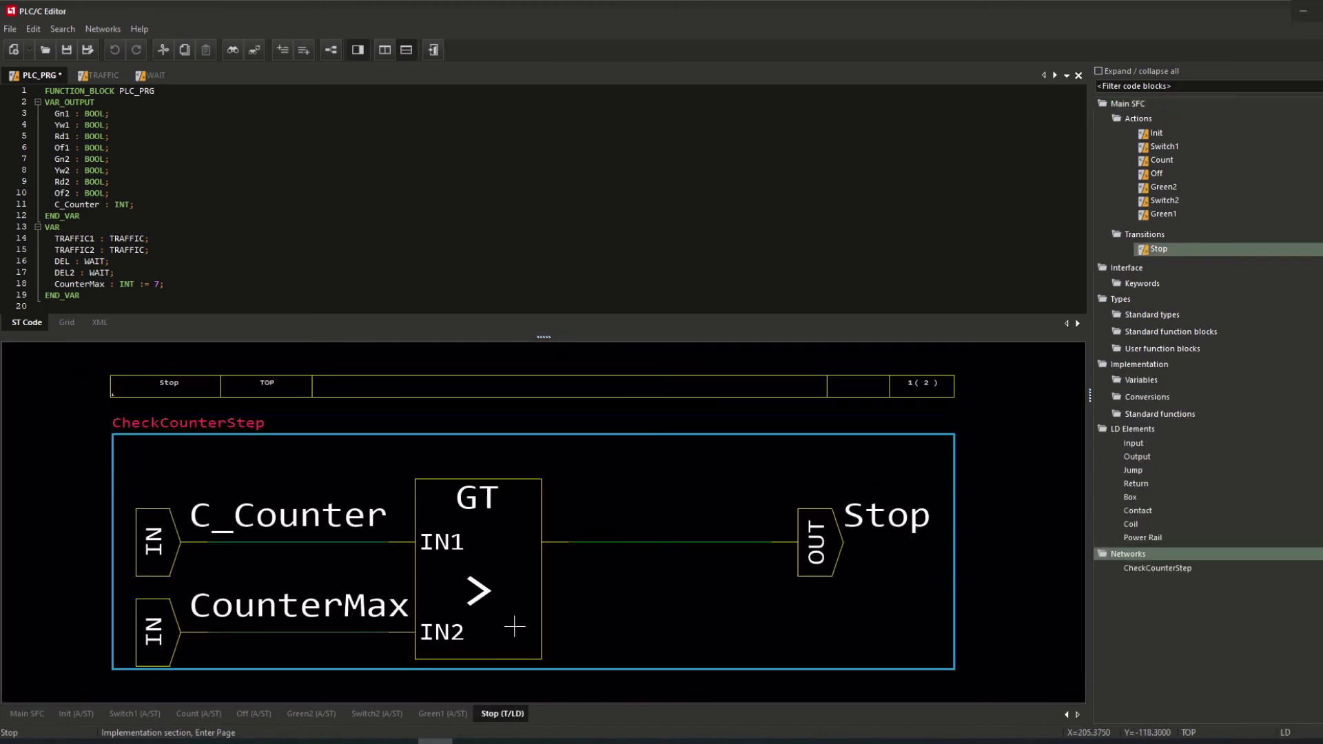
{"action": "left_click_drag", "start_coordinate": [619, 623], "coordinate": [610, 574]}
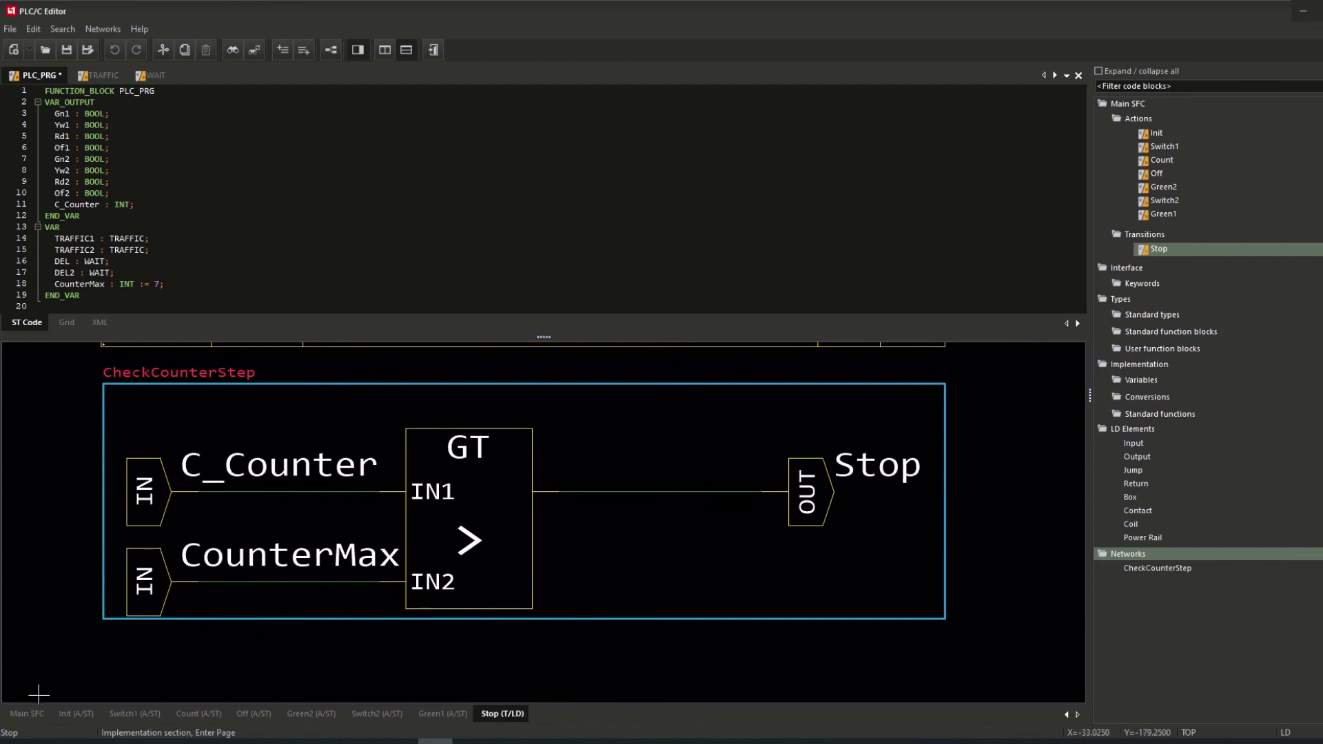
Return to the Main SFC chart and zoom to the Stop/TRUE branch and Off_1 step
{"action": "left_click", "coordinate": [28, 714]}
{"action": "scroll", "coordinate": [378, 496], "scroll_direction": "up", "scroll_amount": 3}
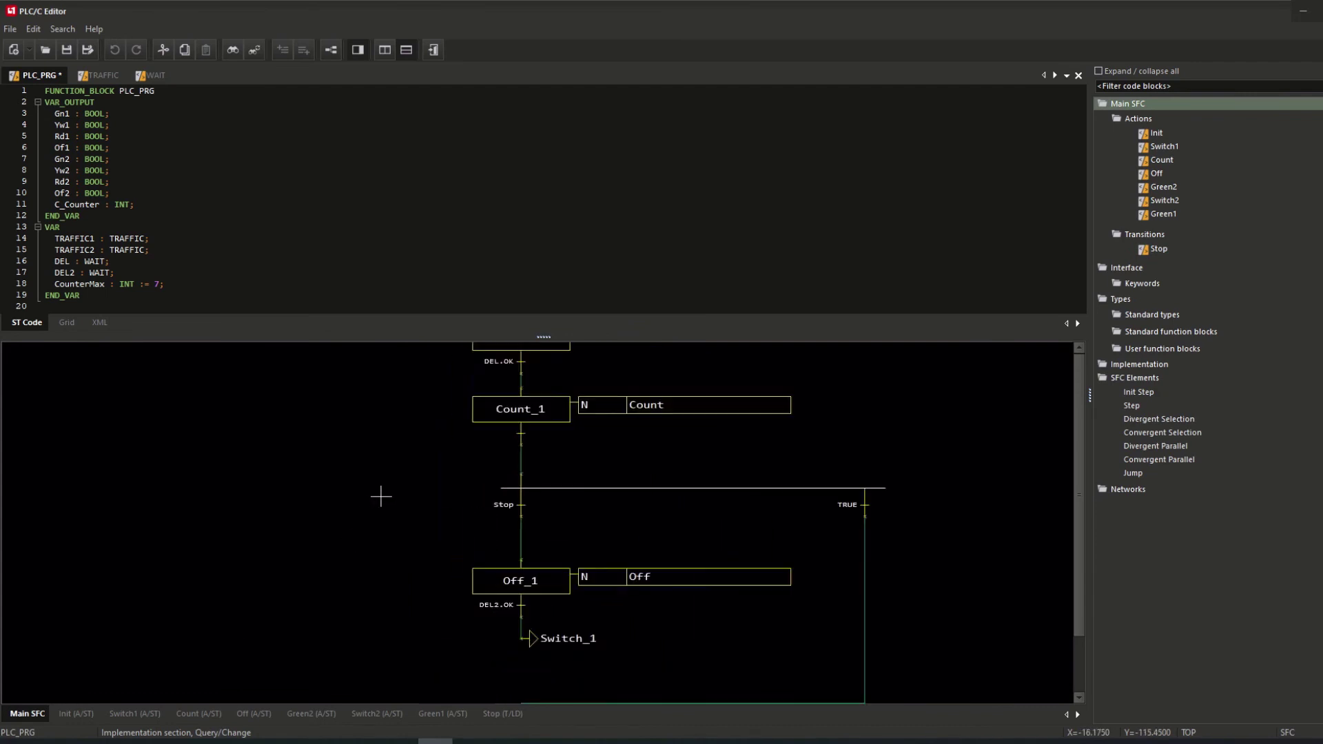
{"action": "scroll", "coordinate": [452, 499], "scroll_direction": "up", "scroll_amount": 1}
{"action": "mouse_move", "coordinate": [452, 499]}
{"action": "left_mouse_down"}
{"action": "mouse_move", "coordinate": [278, 479]}
{"action": "mouse_move", "coordinate": [313, 496]}
{"action": "mouse_move", "coordinate": [303, 466]}
{"action": "left_mouse_up"}
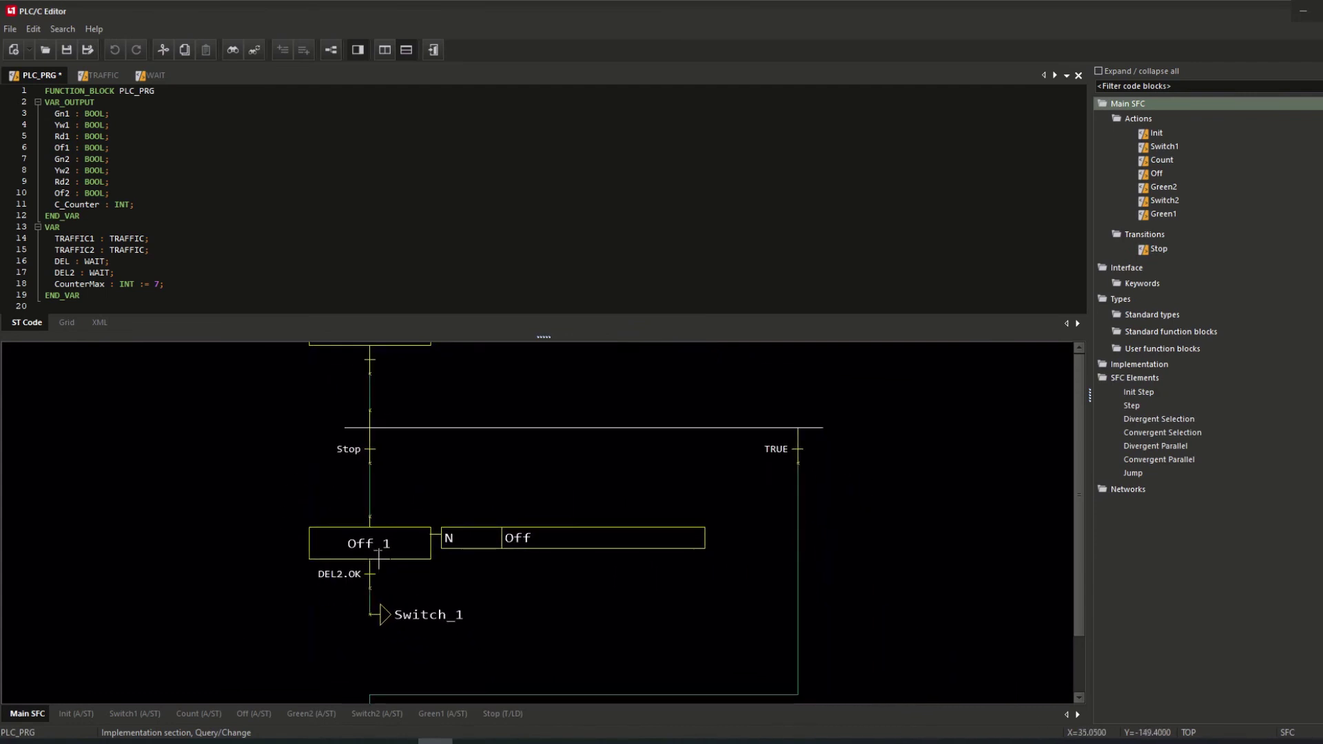
Review the Off action's ST code, pan the SFC chart to Green_2/Switch_2, and show Green2's code
{"action": "left_click", "coordinate": [249, 714]}
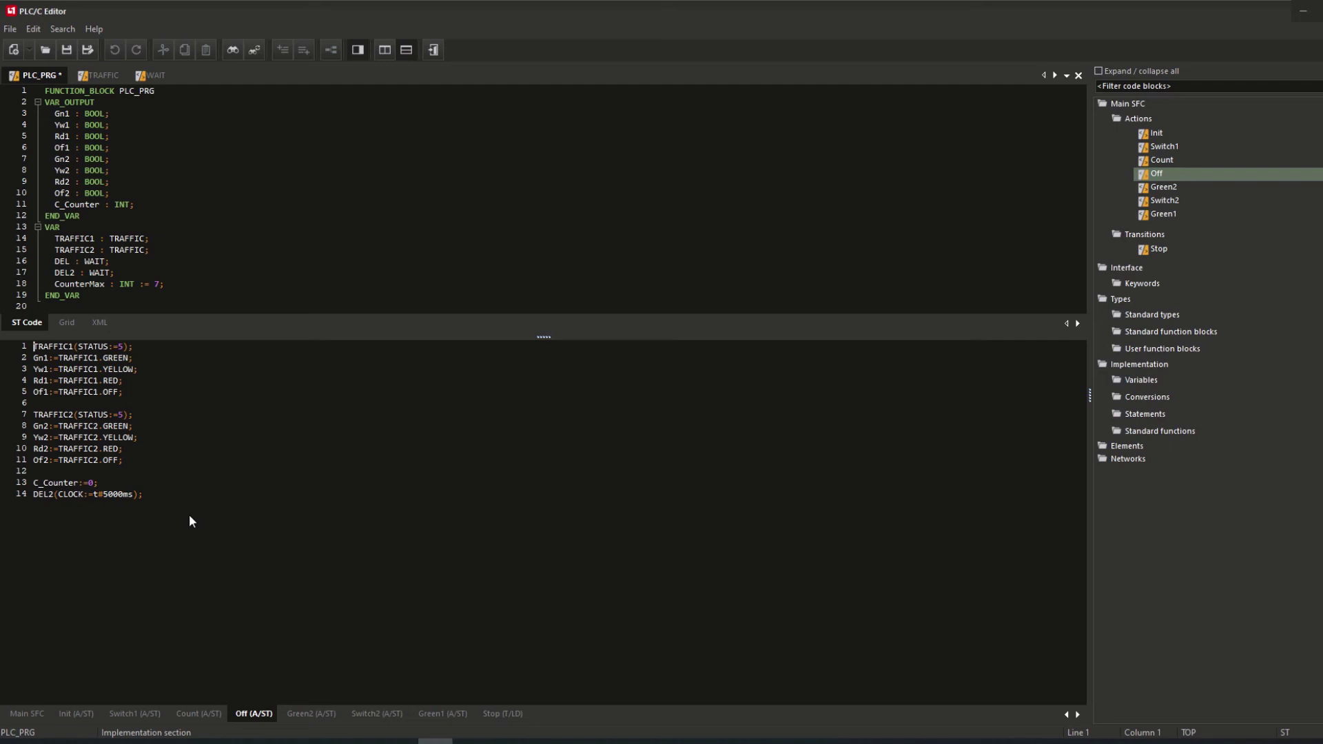
{"action": "left_click", "coordinate": [35, 714]}
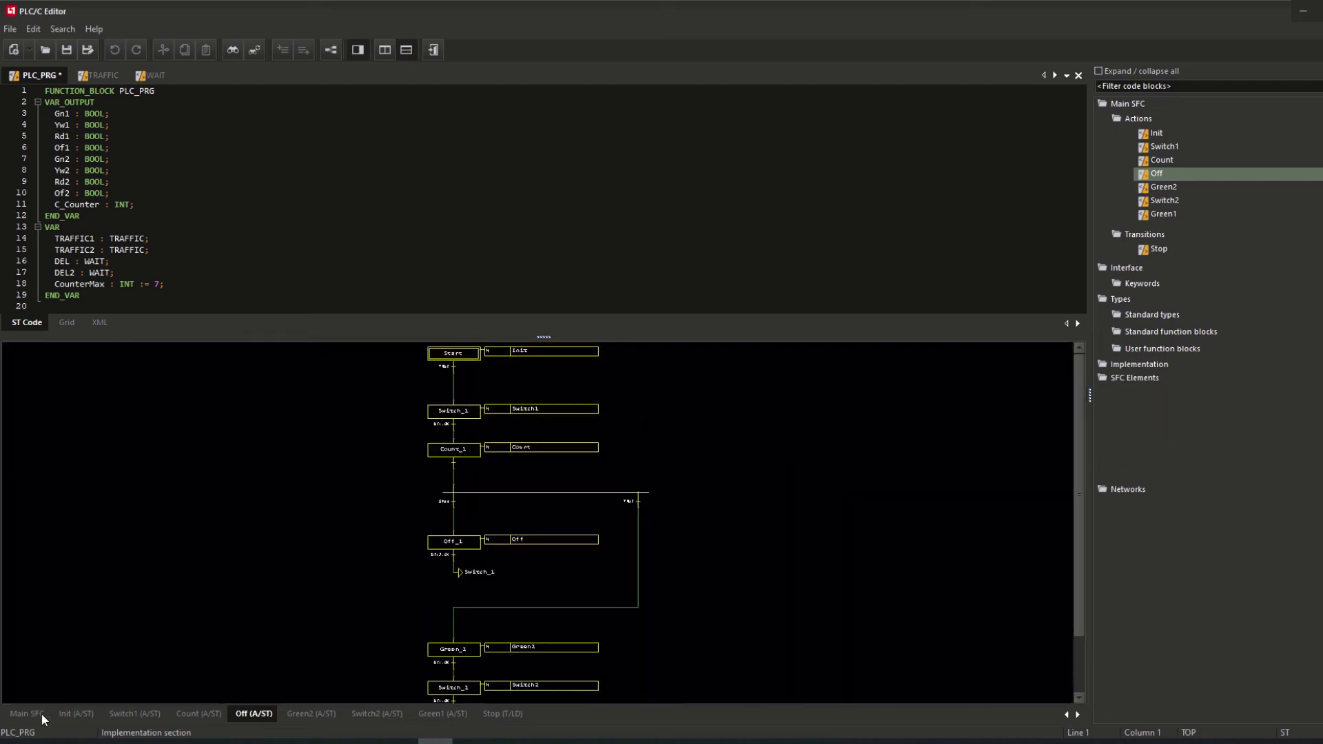
{"action": "scroll", "coordinate": [542, 619], "scroll_direction": "up", "scroll_amount": 1}
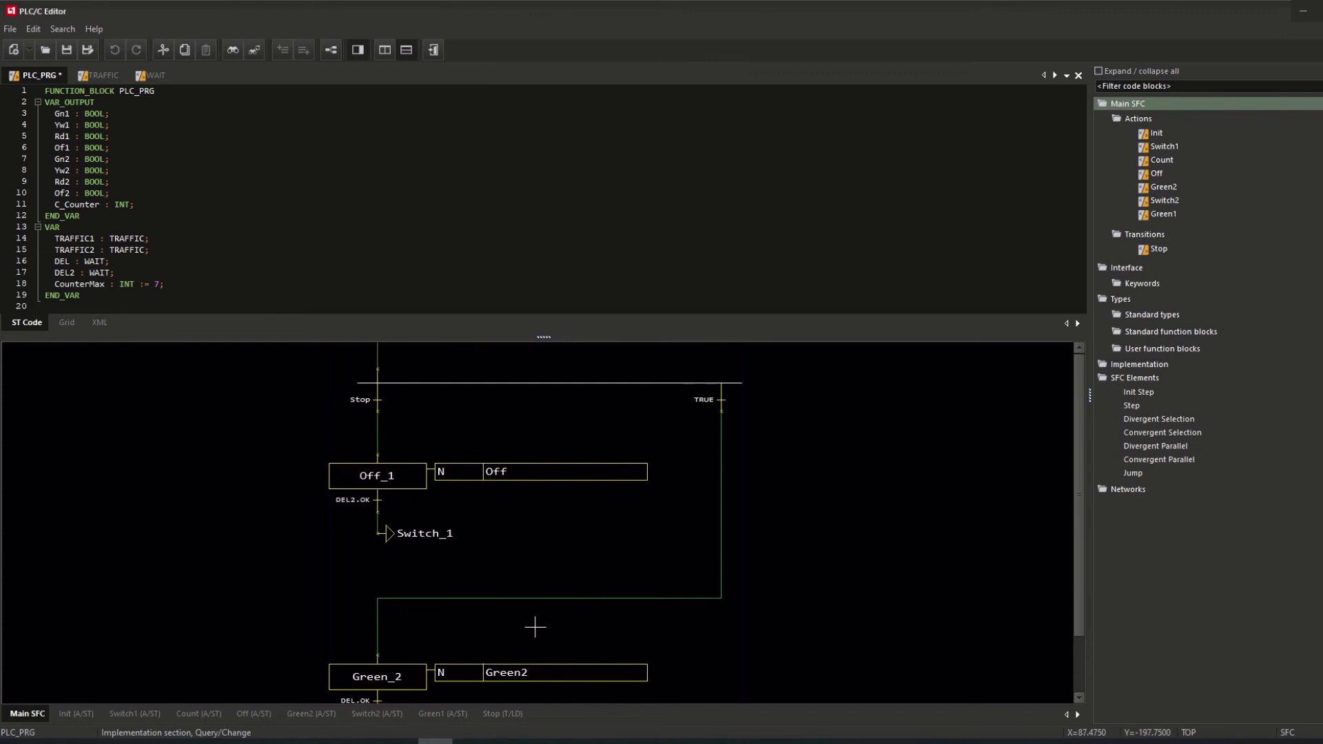
{"action": "left_click_drag", "start_coordinate": [536, 624], "coordinate": [525, 522]}
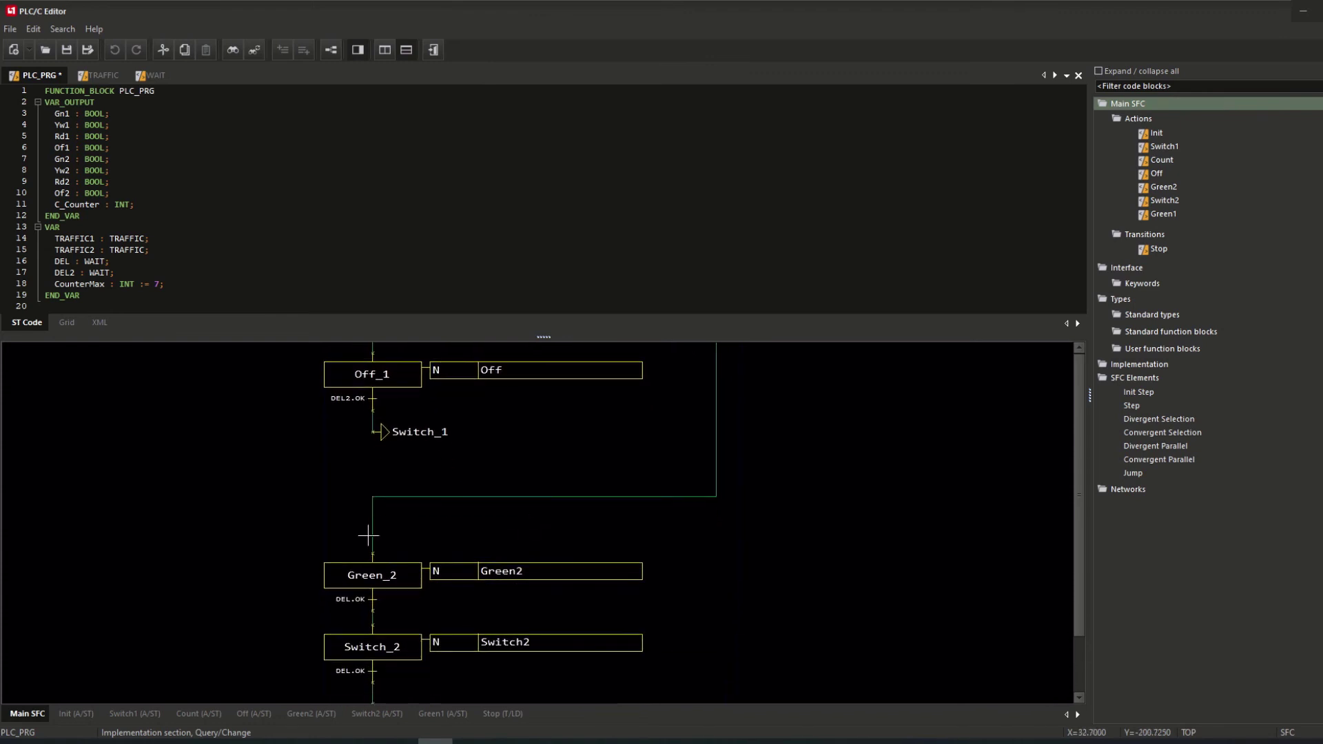
{"action": "left_click", "coordinate": [306, 714]}
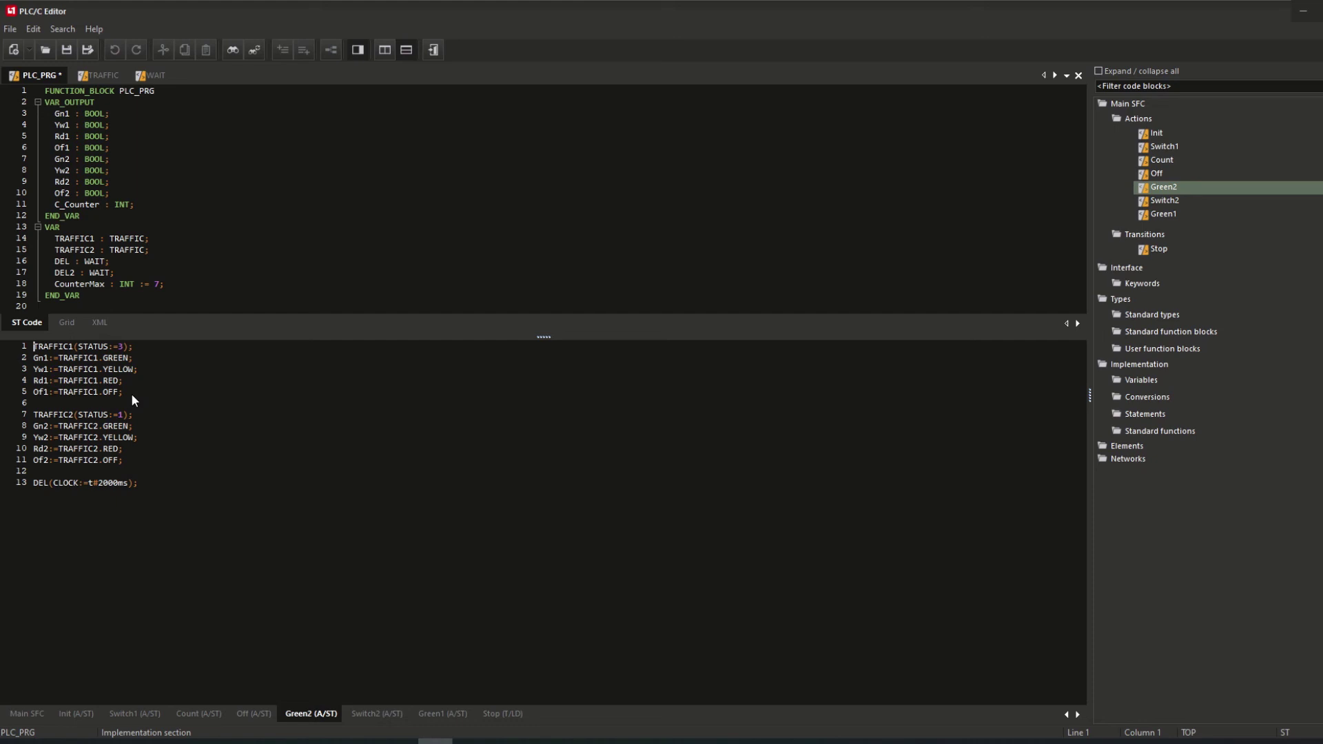
Review the Switch2 and Green1 action ST code, then switch away from the PLC editor
{"action": "left_click", "coordinate": [38, 711]}
{"action": "scroll", "coordinate": [319, 475], "scroll_direction": "down", "scroll_amount": 3}
{"action": "scroll", "coordinate": [372, 541], "scroll_direction": "down", "scroll_amount": 2}
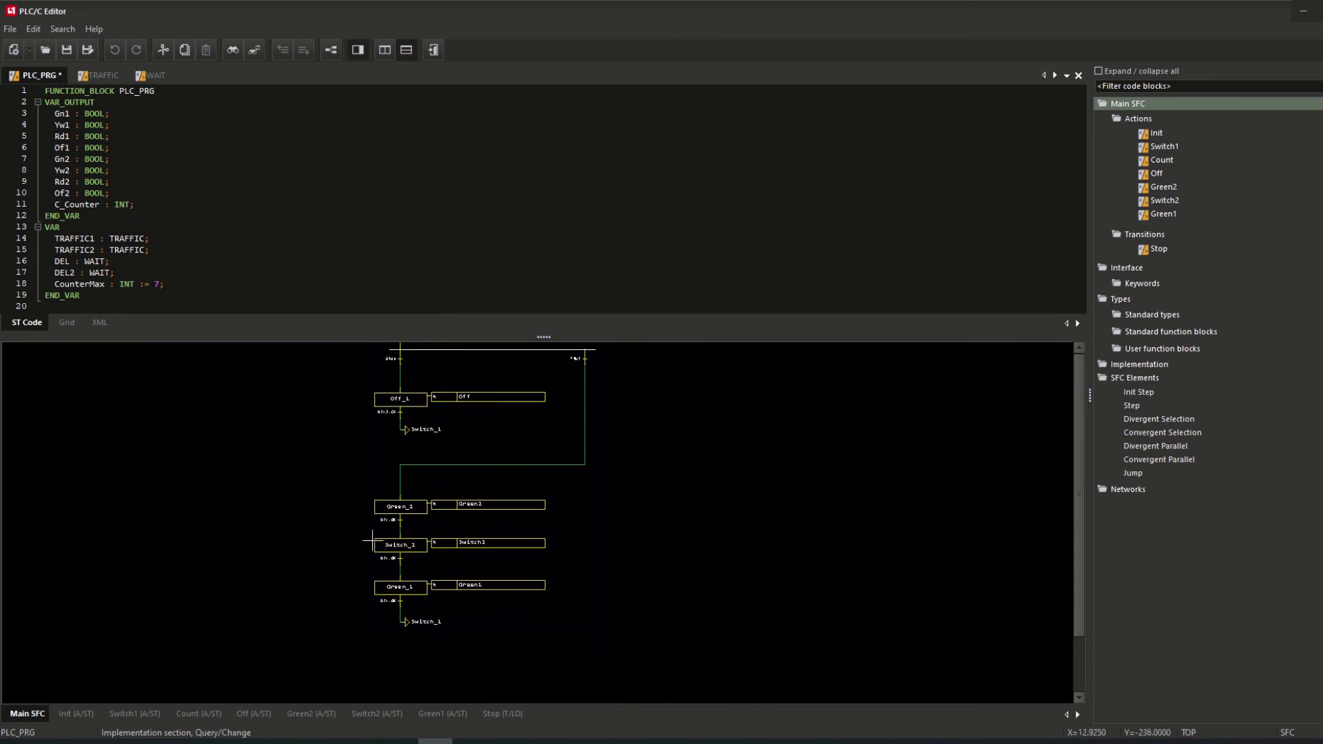
{"action": "scroll", "coordinate": [372, 541], "scroll_direction": "up", "scroll_amount": 3}
{"action": "scroll", "coordinate": [384, 546], "scroll_direction": "up", "scroll_amount": 1}
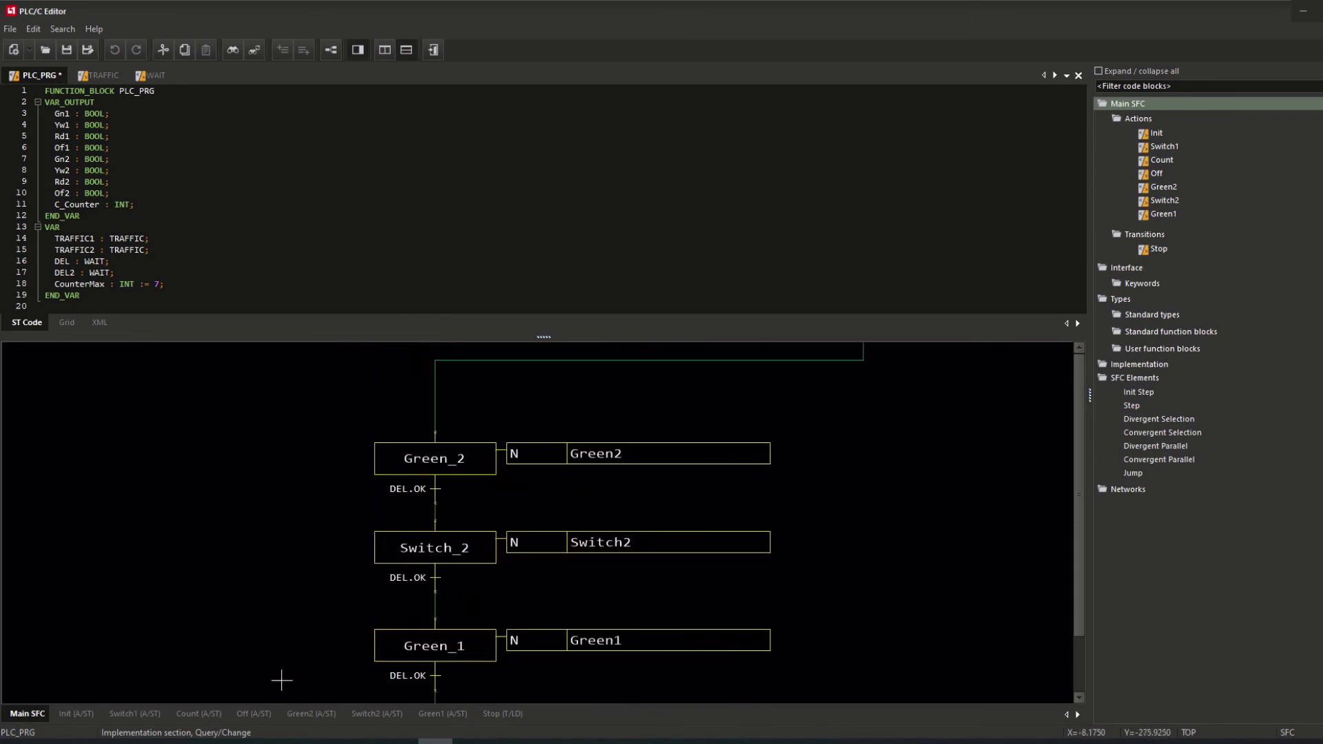
{"action": "left_click", "coordinate": [372, 714]}
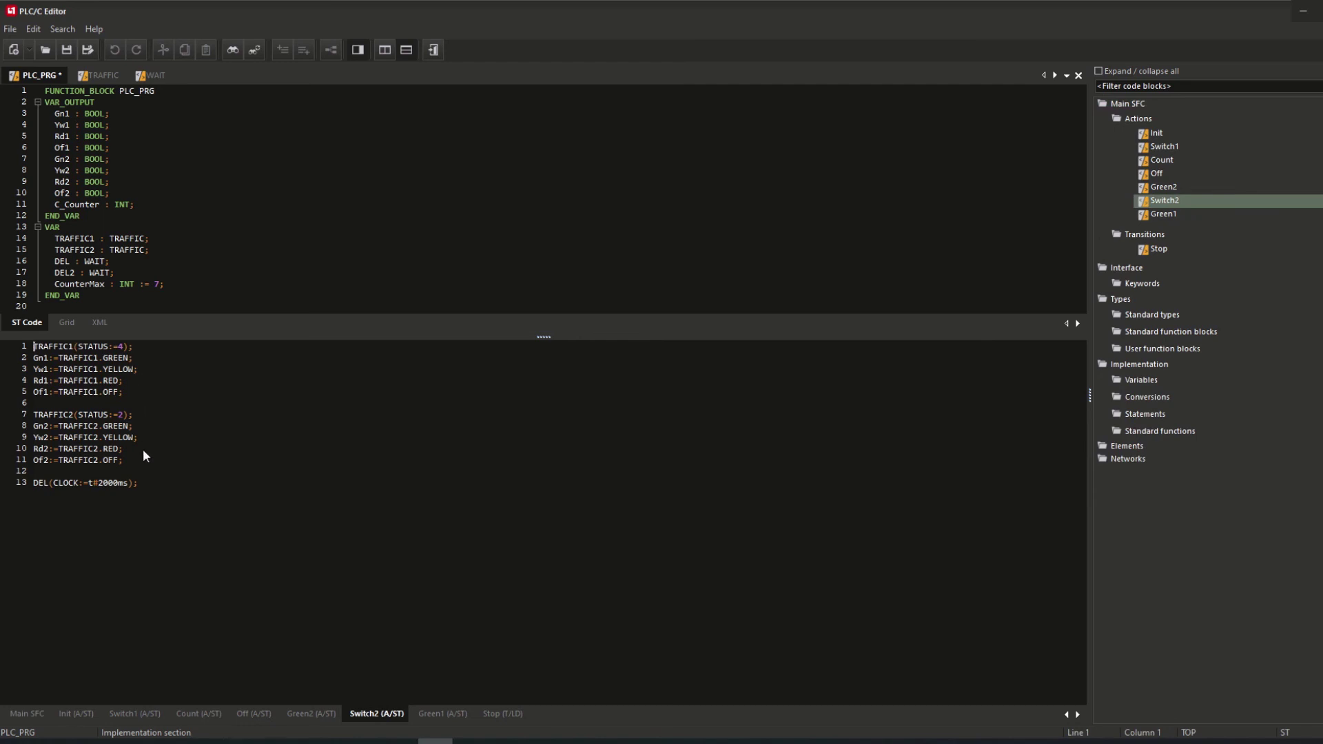
{"action": "left_click", "coordinate": [442, 714]}
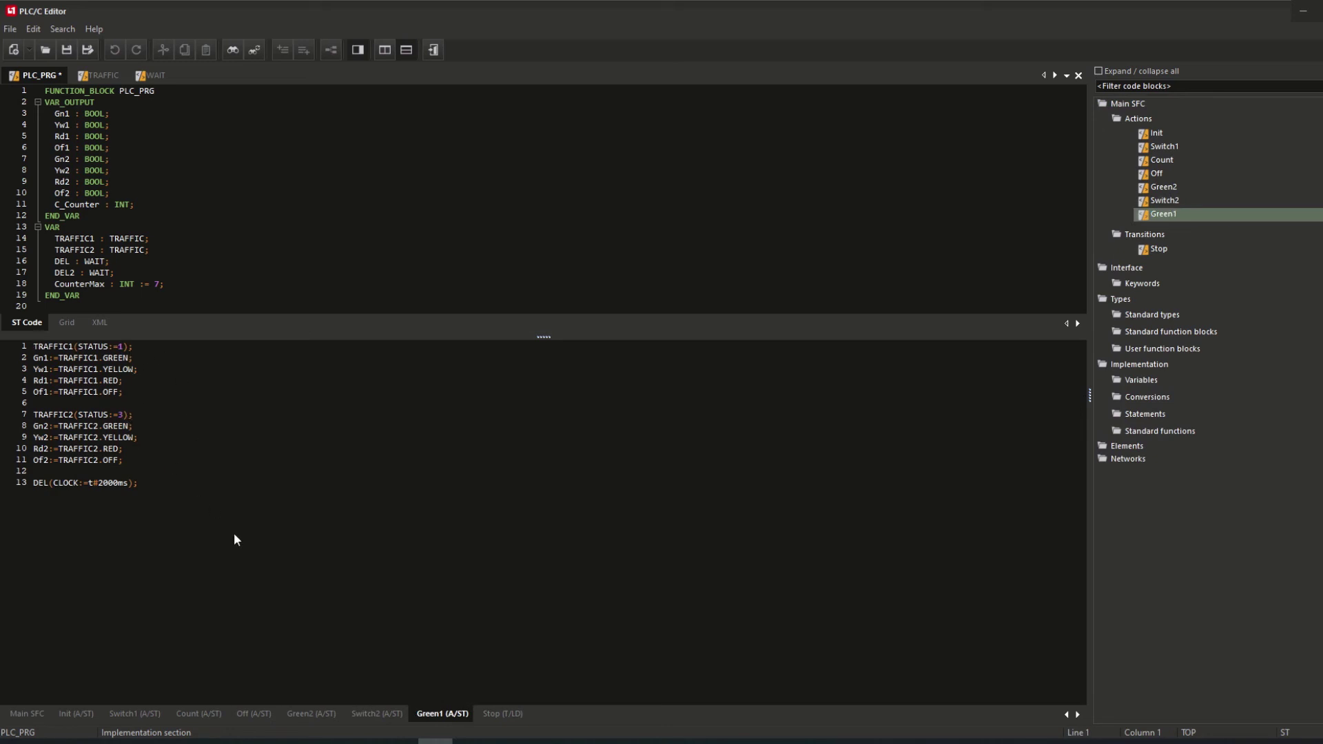
{"action": "key", "text": "alt+Tab"}
Hide the PLC editor and inspect the POU_CityLight page's CALL PLC_PRG block
{"action": "left_click", "coordinate": [1303, 11]}
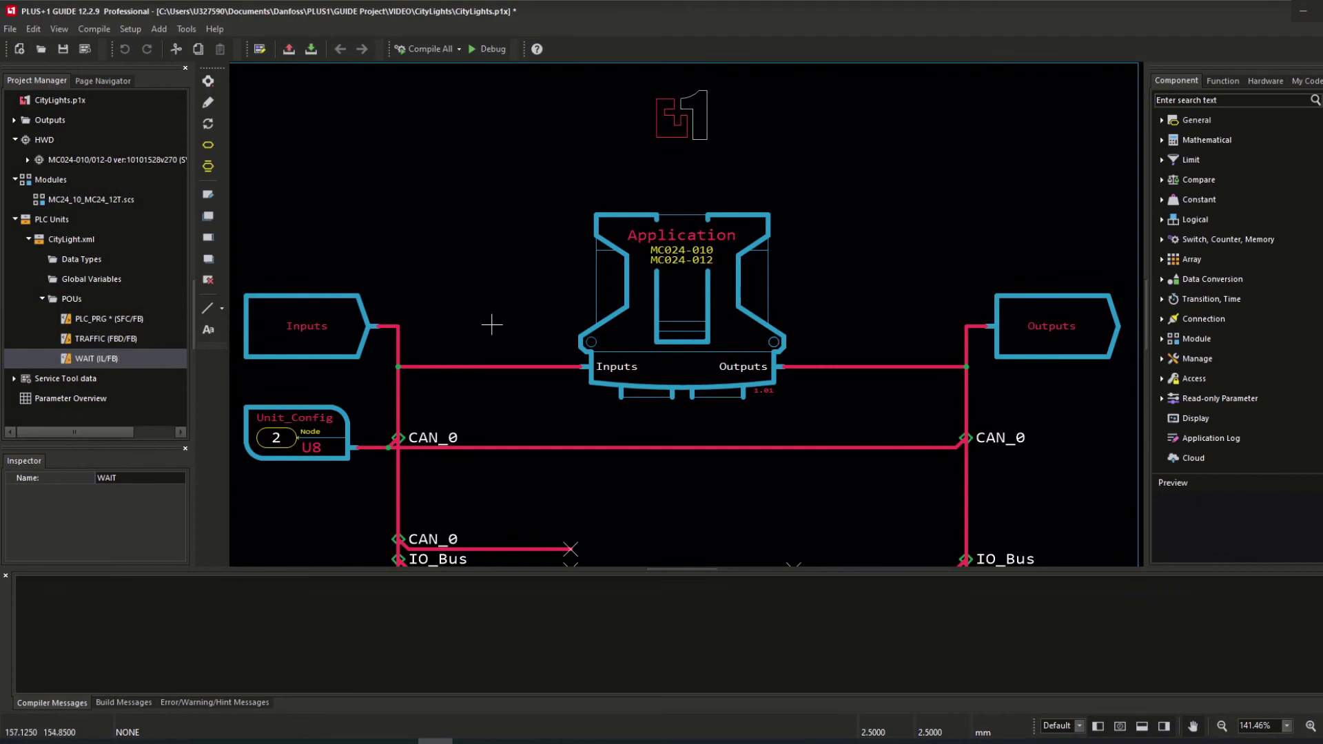
{"action": "left_click", "coordinate": [676, 285]}
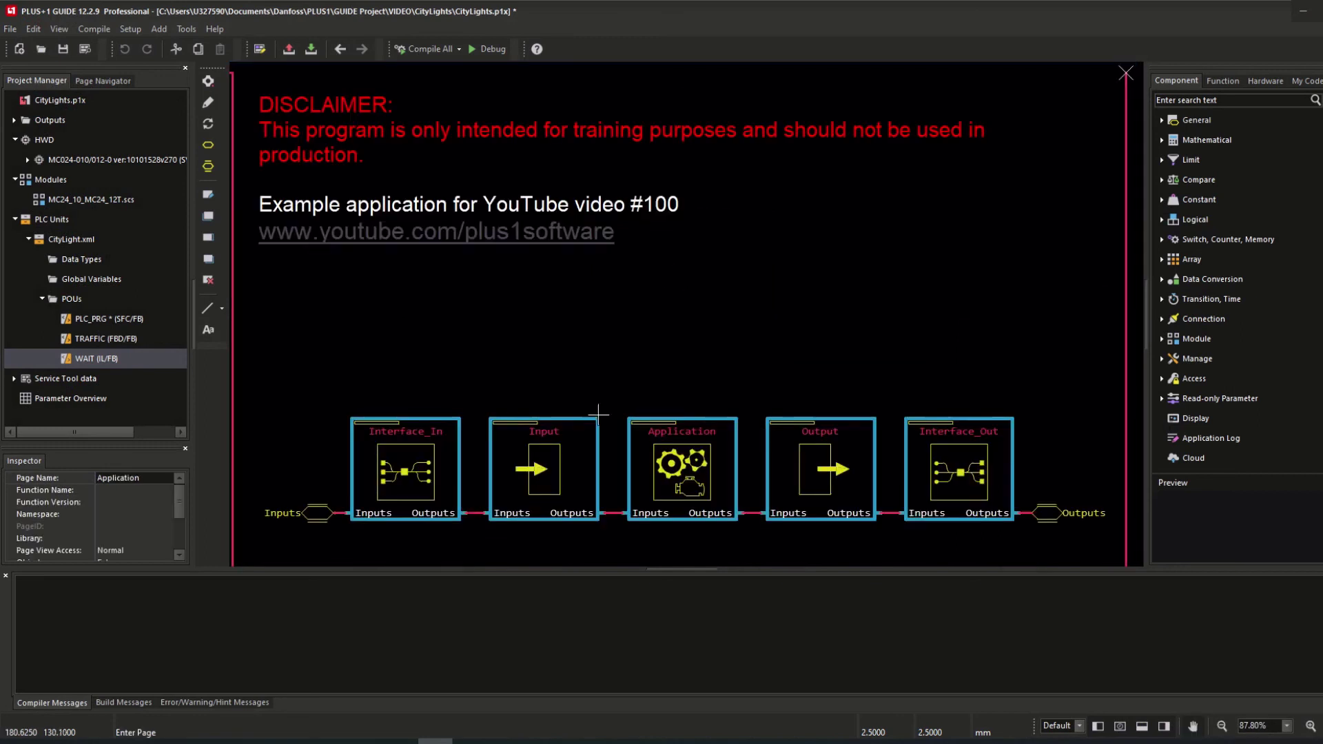
{"action": "double_click", "coordinate": [672, 465]}
{"action": "double_click", "coordinate": [638, 242]}
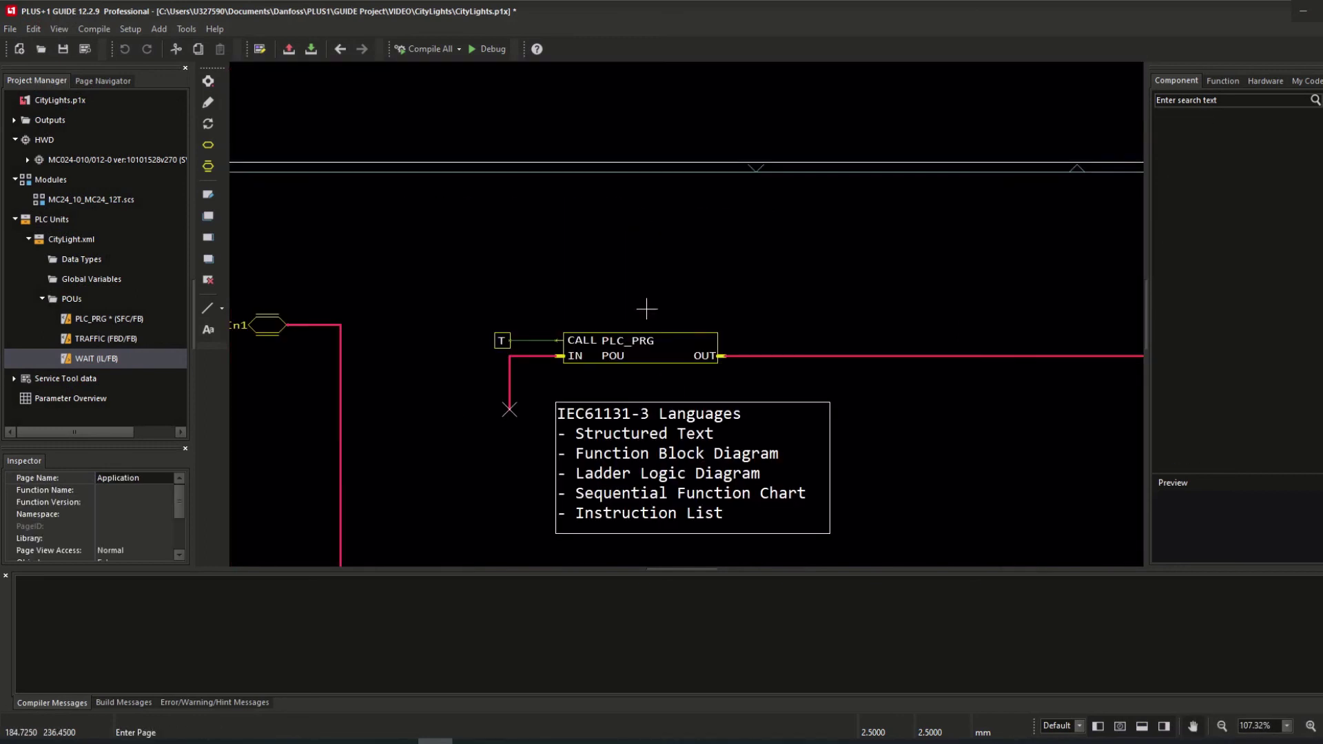
{"action": "mouse_move", "coordinate": [644, 375]}
{"action": "left_mouse_down"}
{"action": "mouse_move", "coordinate": [588, 330]}
{"action": "mouse_move", "coordinate": [507, 297]}
{"action": "left_mouse_up"}
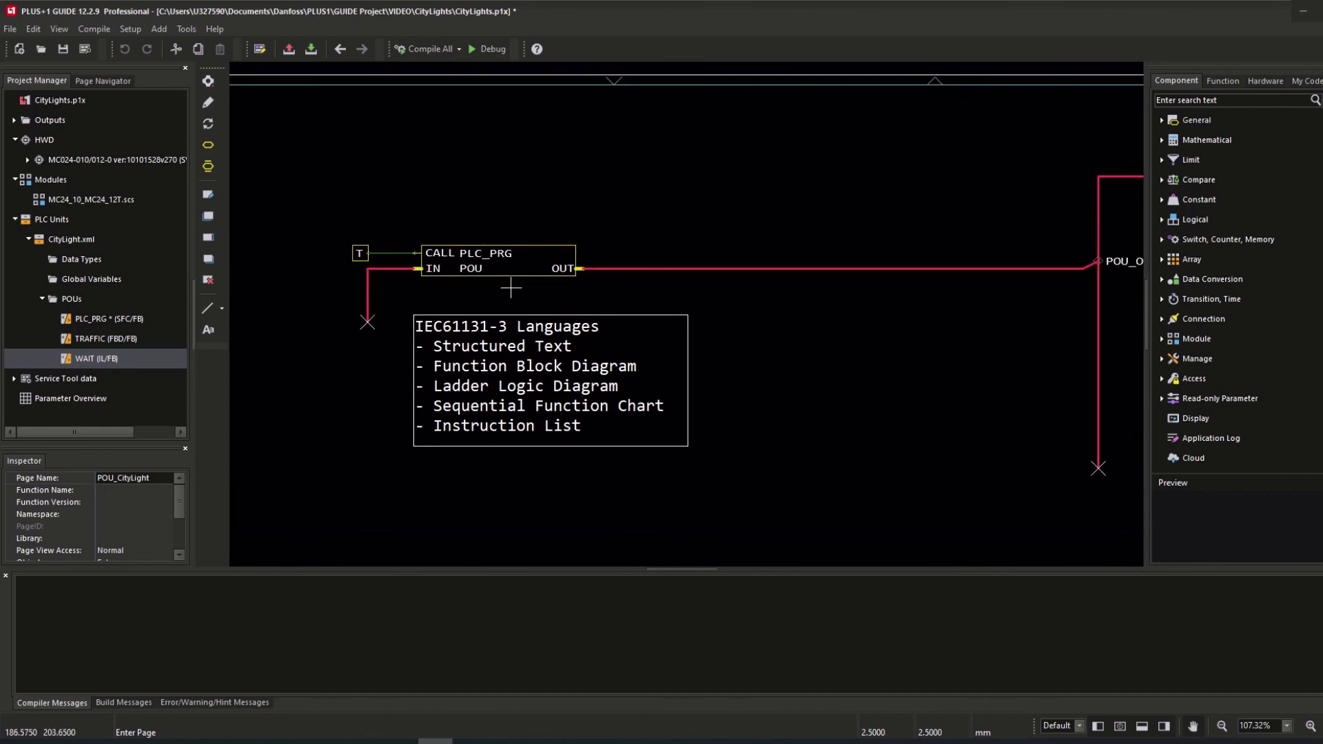
{"action": "double_click", "coordinate": [511, 288]}
{"action": "double_click", "coordinate": [587, 315]}
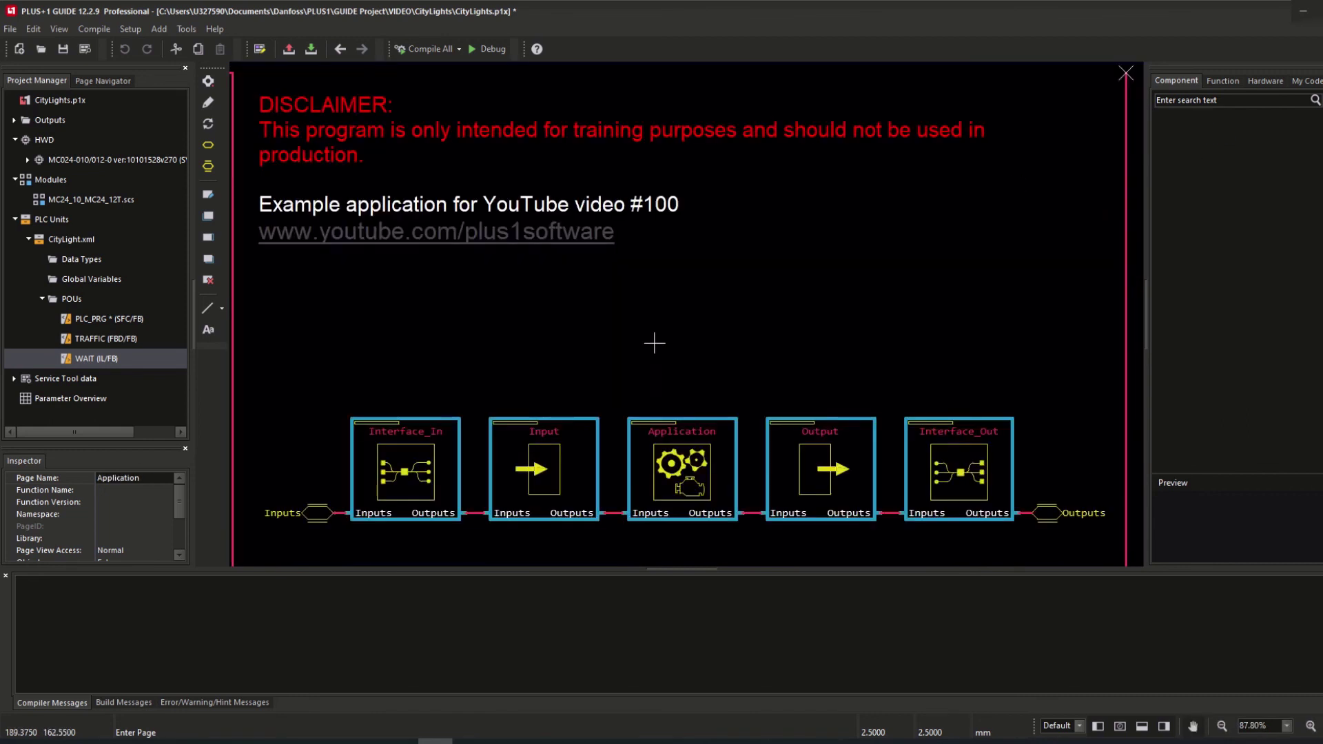
Inspect the Checkpoints page under Output, then return to the top-level overview
{"action": "double_click", "coordinate": [820, 476]}
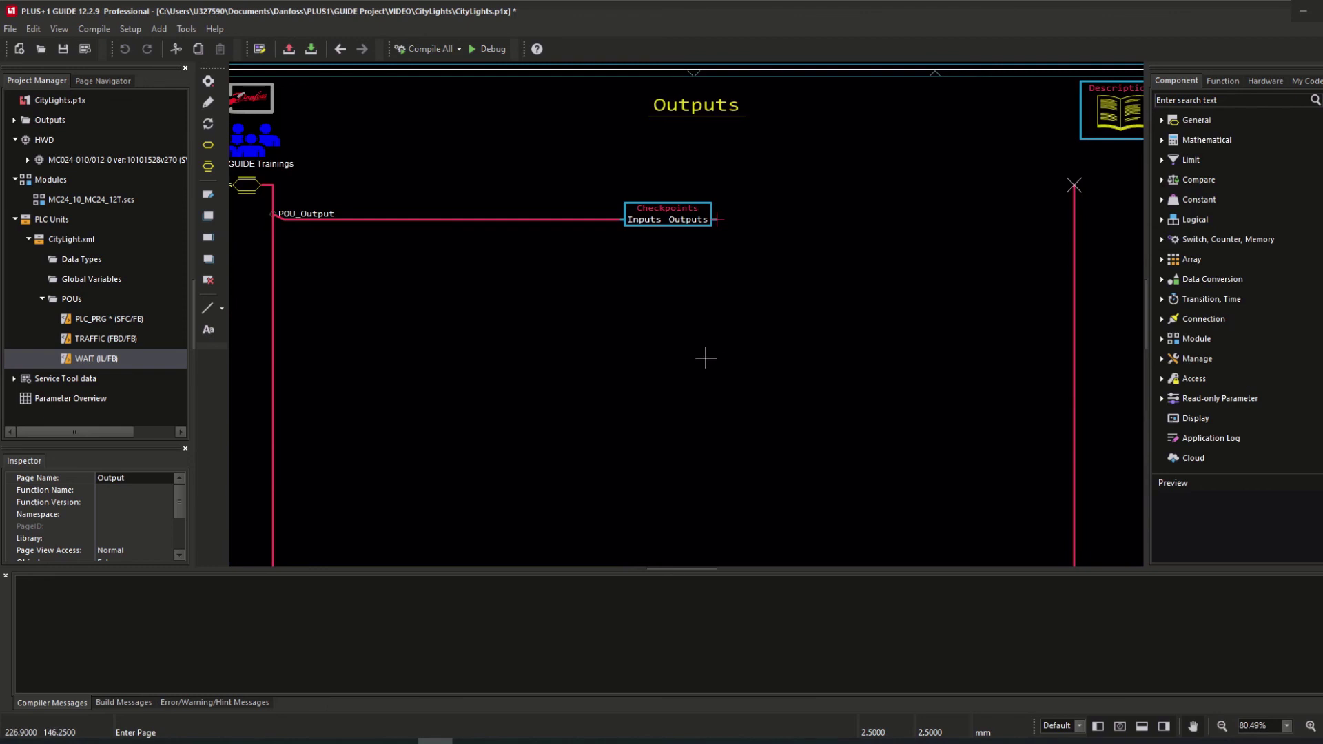
{"action": "double_click", "coordinate": [672, 215]}
{"action": "mouse_move", "coordinate": [718, 357]}
{"action": "left_mouse_down"}
{"action": "mouse_move", "coordinate": [792, 370]}
{"action": "mouse_move", "coordinate": [827, 349]}
{"action": "left_mouse_up"}
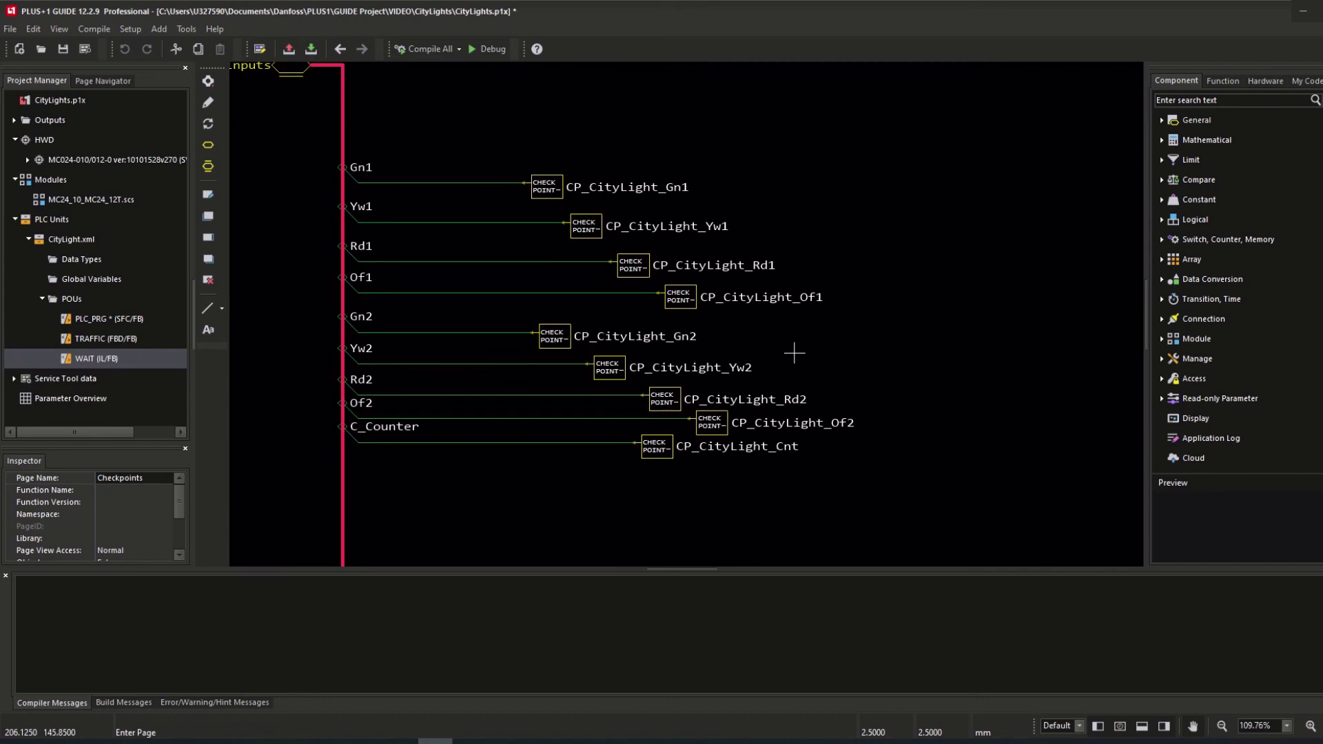
{"action": "key", "text": "alt+Left"}
{"action": "key", "text": "alt+Left"}
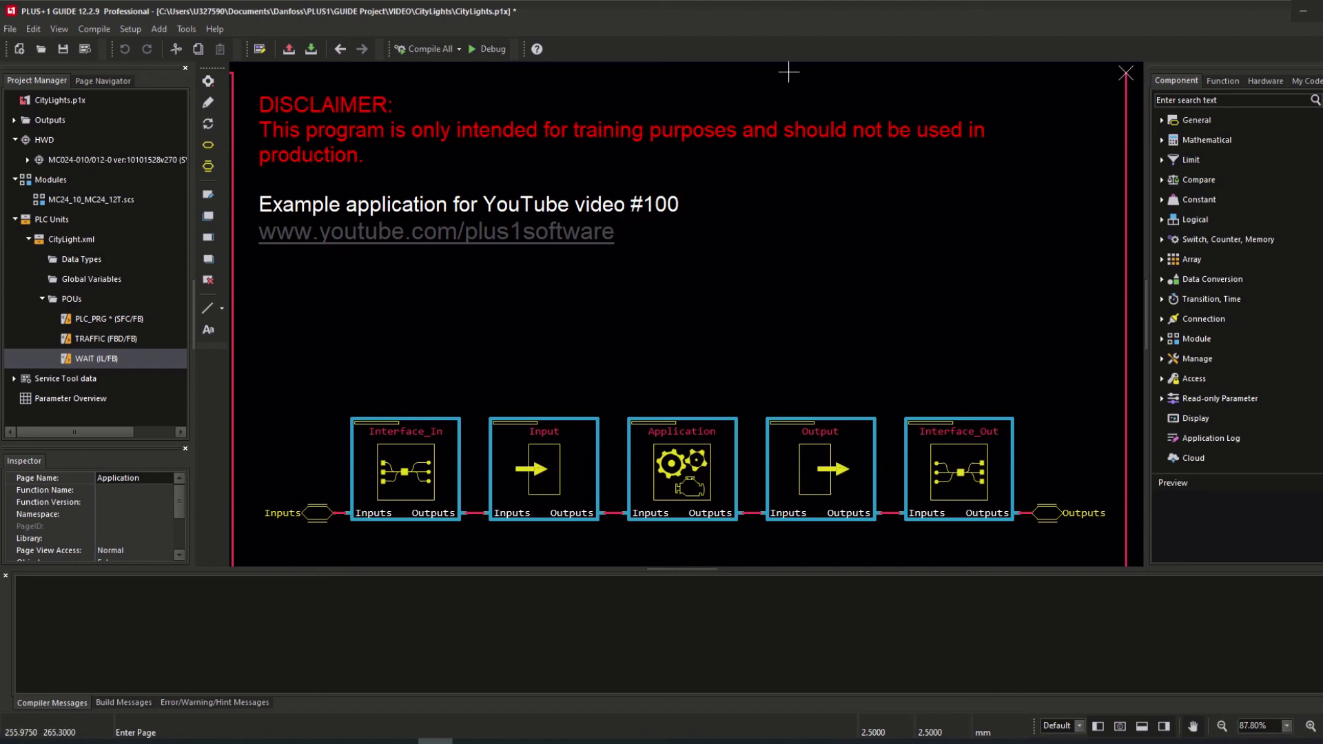
Add CityLight.xml to My Code and confirm it appears among the PLC Units
{"action": "left_click", "coordinate": [1307, 80]}
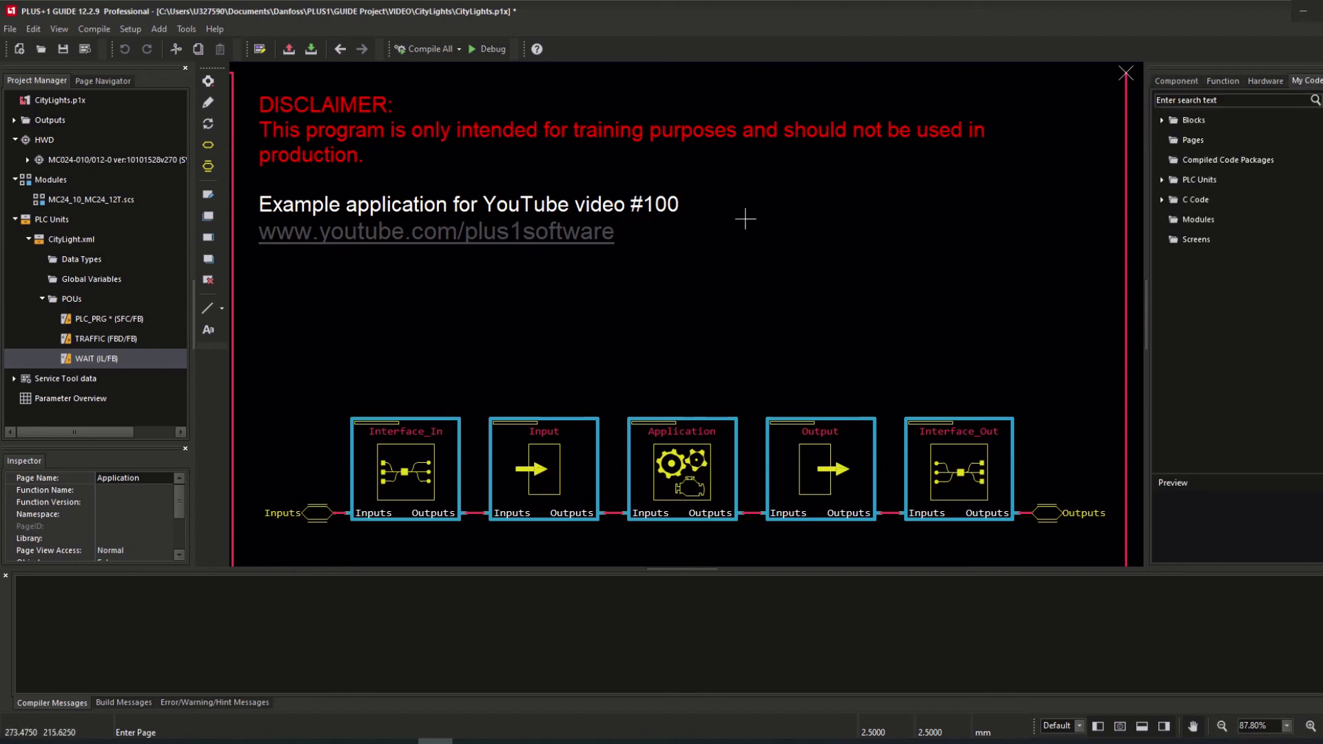
{"action": "left_click", "coordinate": [57, 239]}
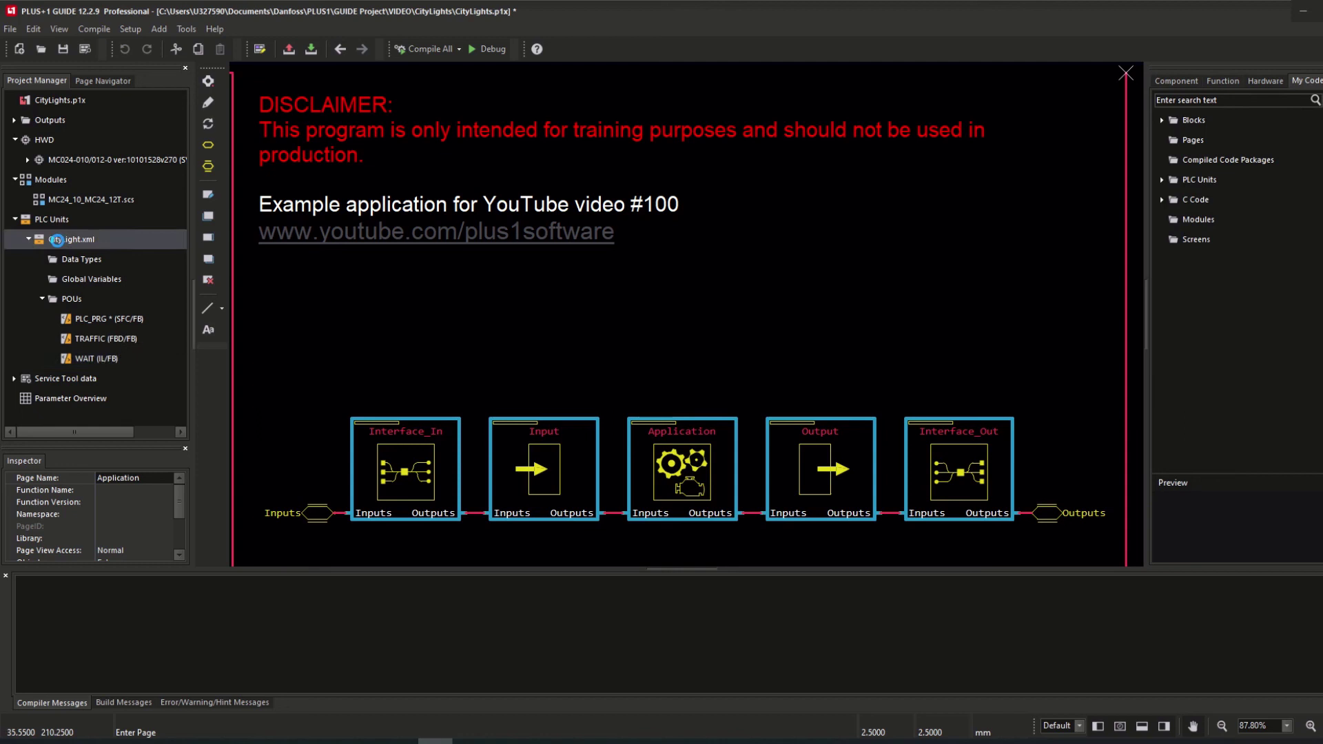
{"action": "right_click", "coordinate": [56, 240]}
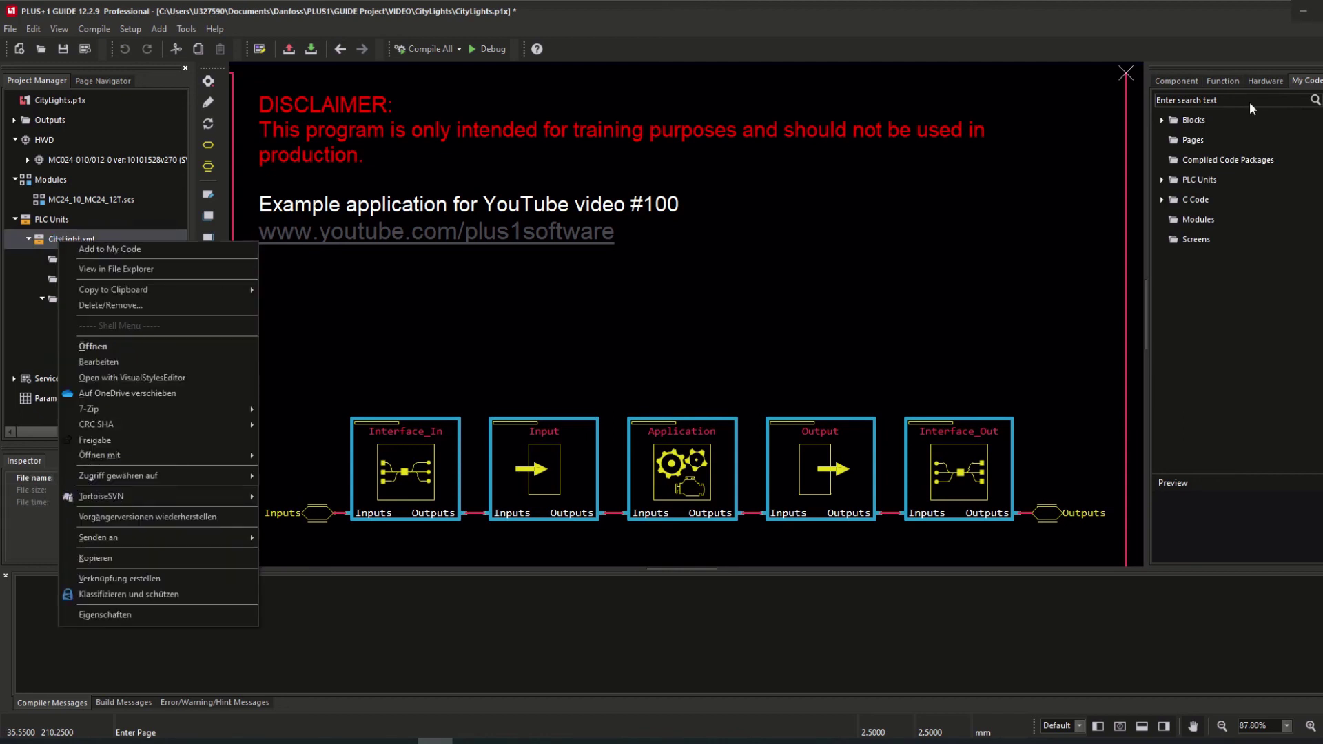
{"action": "left_click", "coordinate": [1164, 181]}
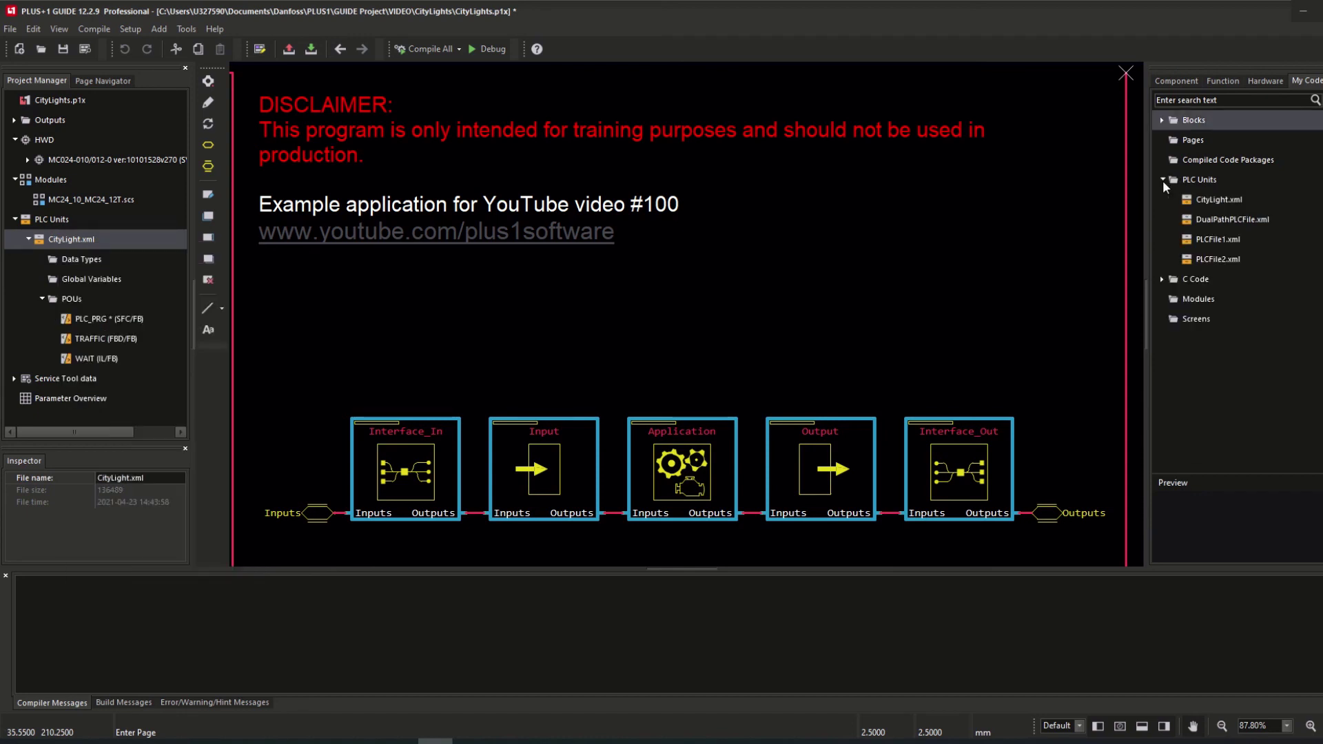
{"action": "left_click", "coordinate": [1215, 199]}
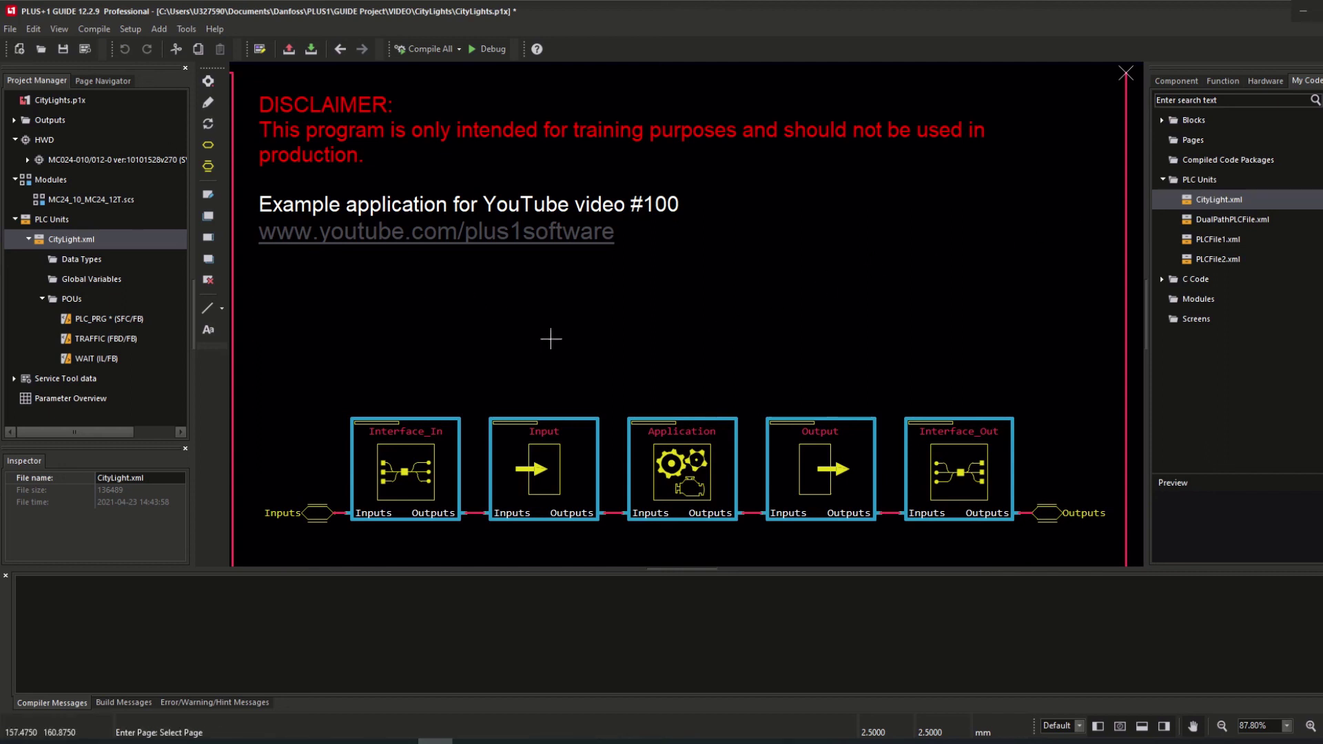
Enter the Application page, dismiss the File menu without exporting, and box-select part of the page
{"action": "left_click", "coordinate": [670, 456]}
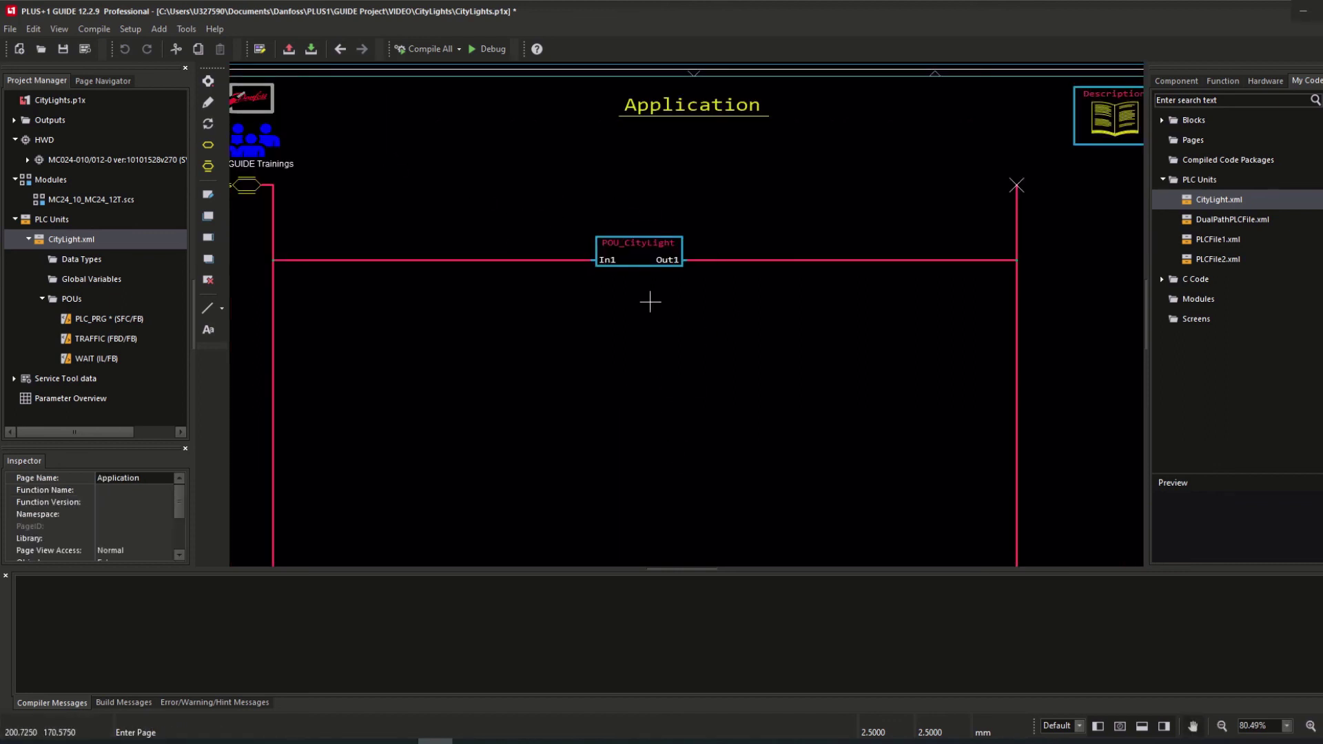
{"action": "left_click", "coordinate": [10, 29]}
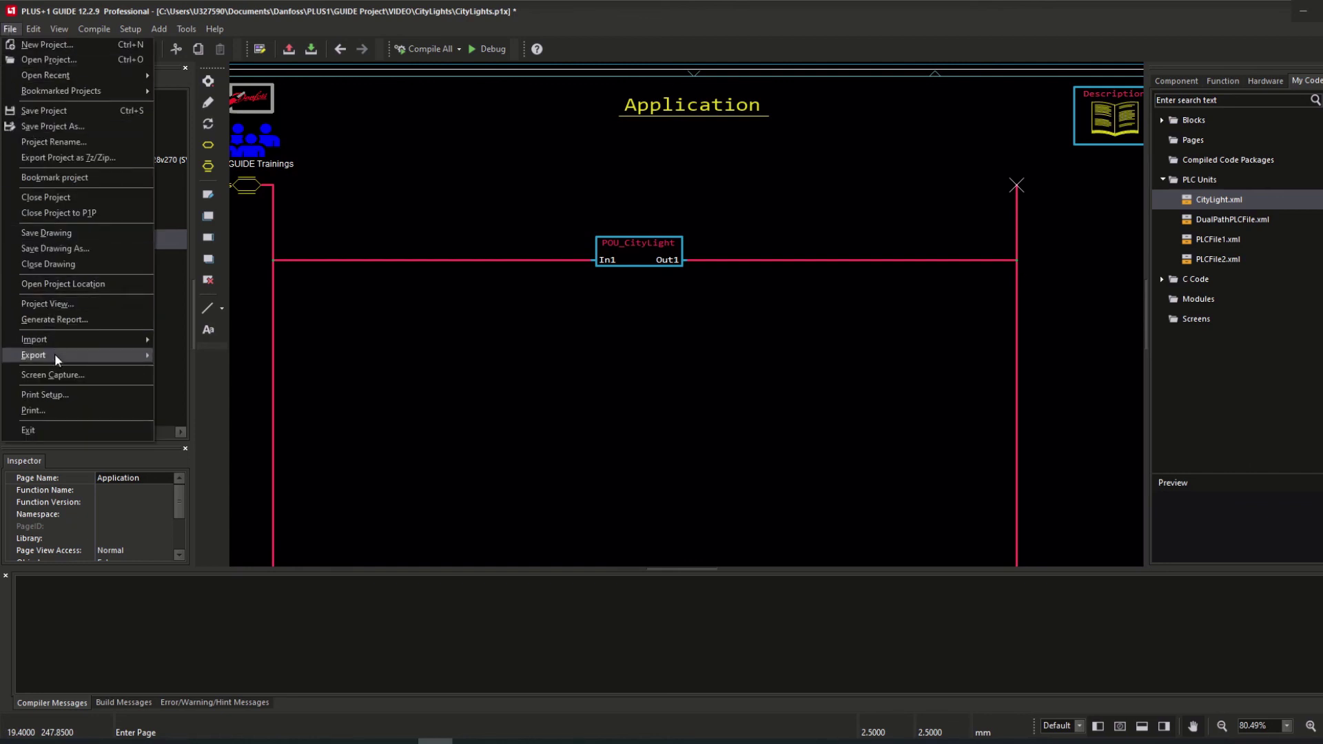
{"action": "mouse_move", "coordinate": [36, 354]}
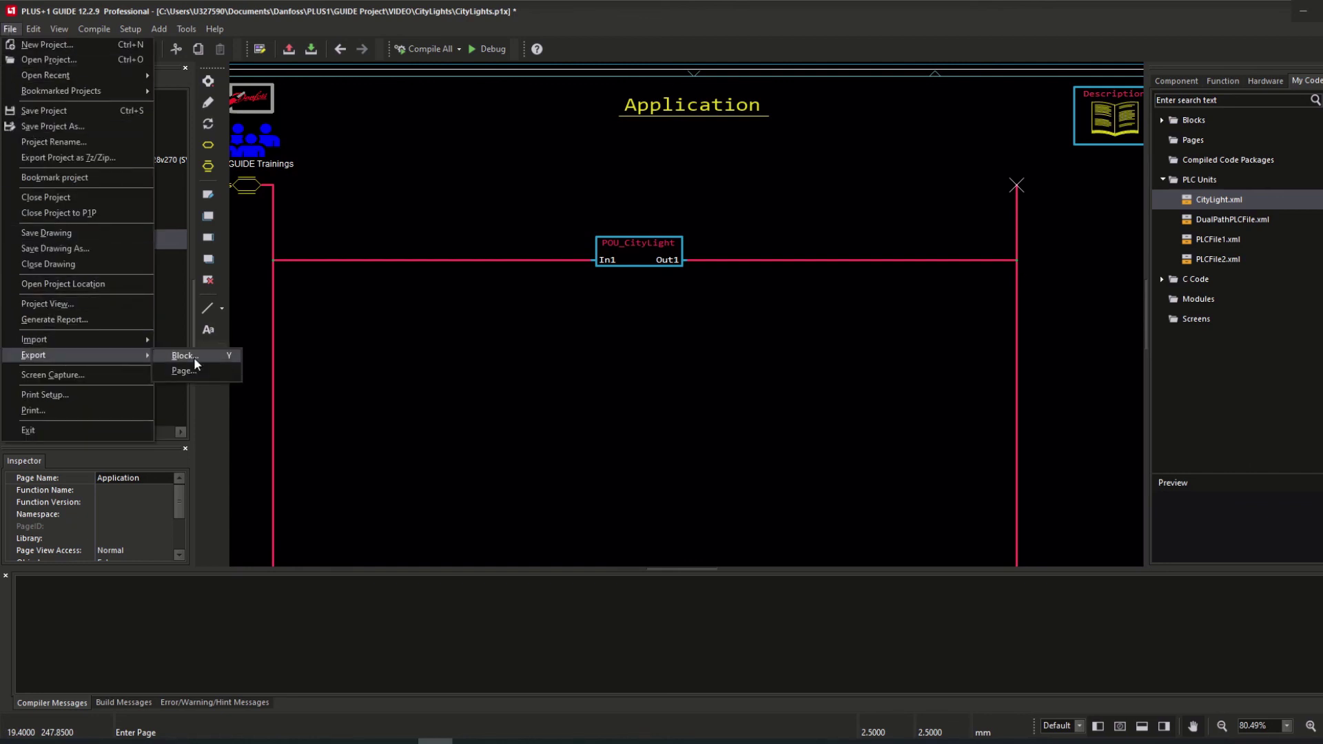
{"action": "left_click", "coordinate": [269, 370]}
{"action": "left_click_drag", "start_coordinate": [538, 146], "coordinate": [710, 308]}
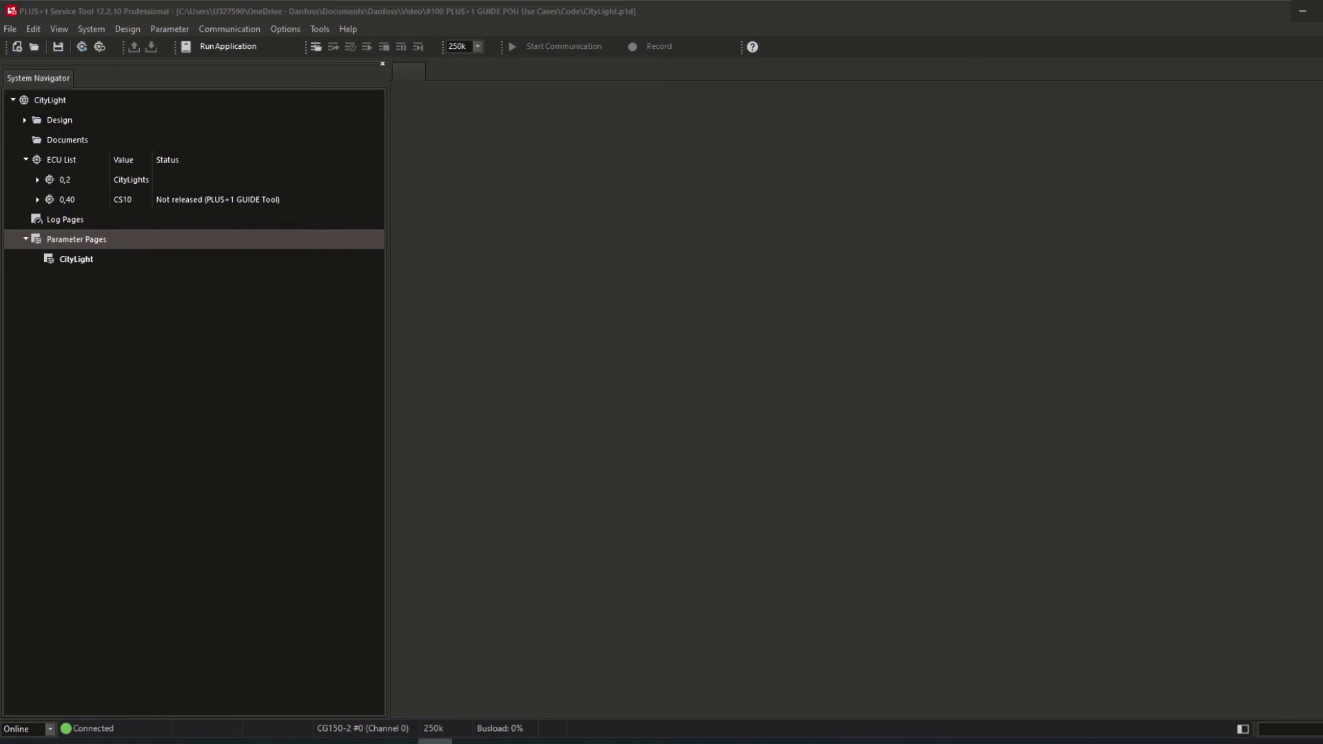
Open the CityLight parameter page and start communication with the controller
{"action": "double_click", "coordinate": [76, 259]}
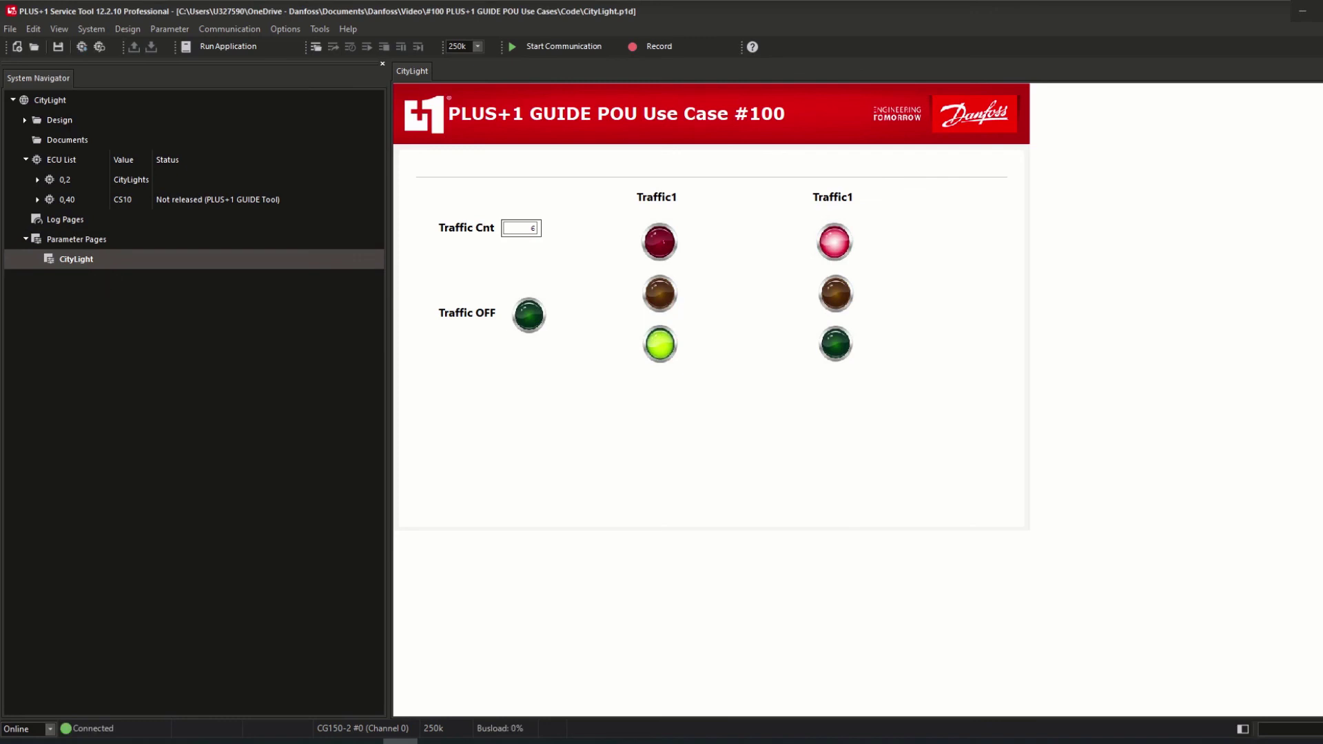
{"action": "left_click", "coordinate": [562, 46]}
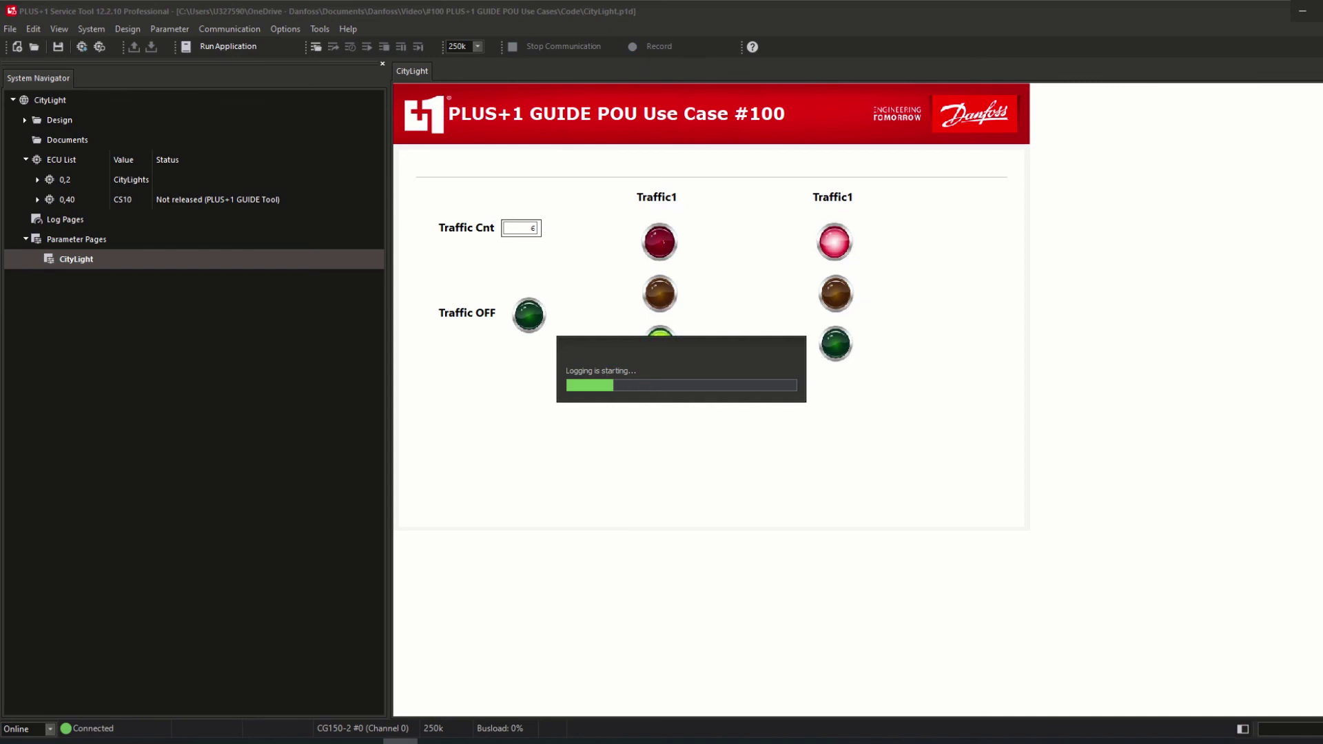